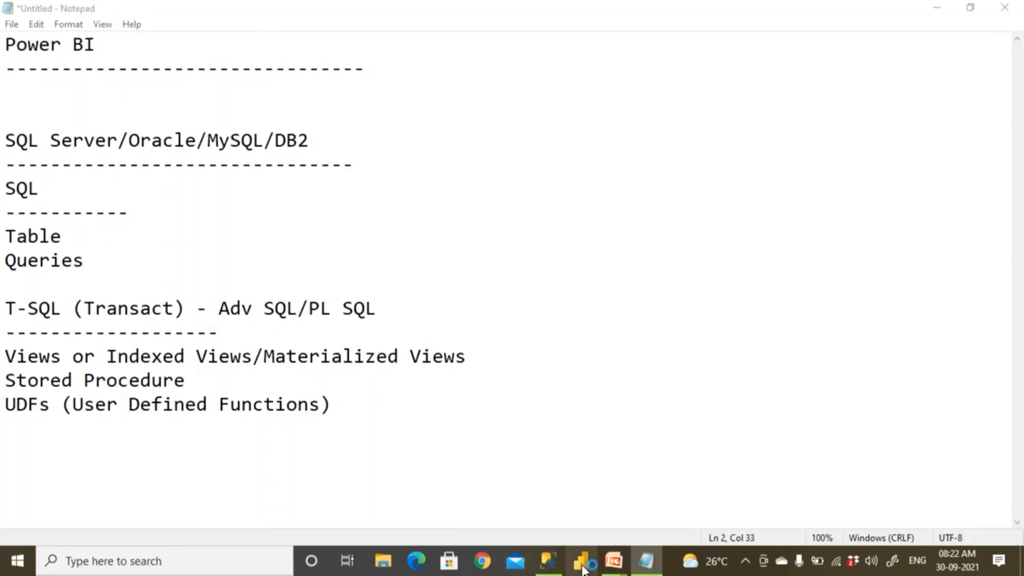
Show the Working with SQL Server Objects slide, switch to Power BI Desktop and dismiss its start screen
mouse_move(613, 564)
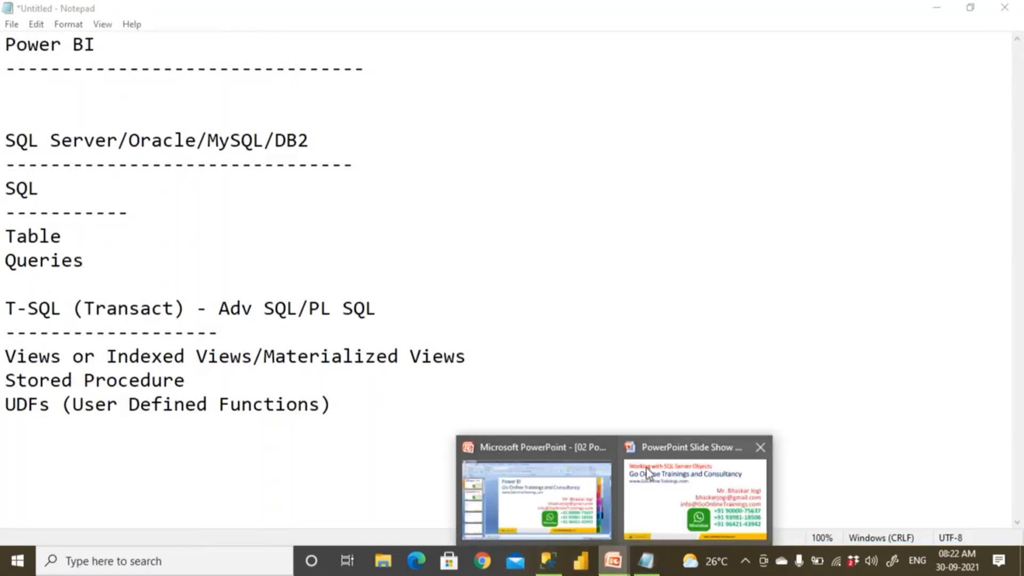
click(647, 473)
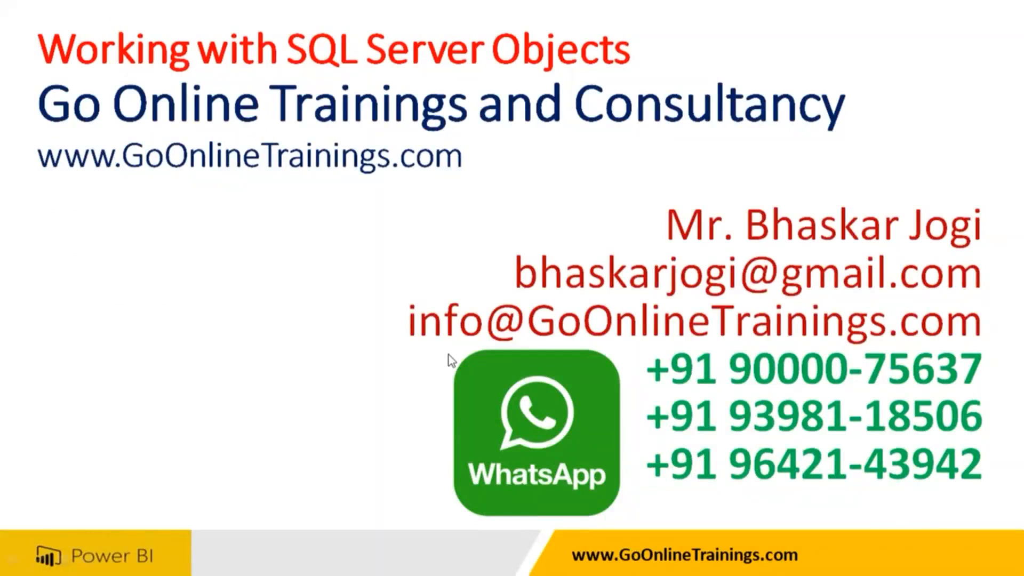
key(super)
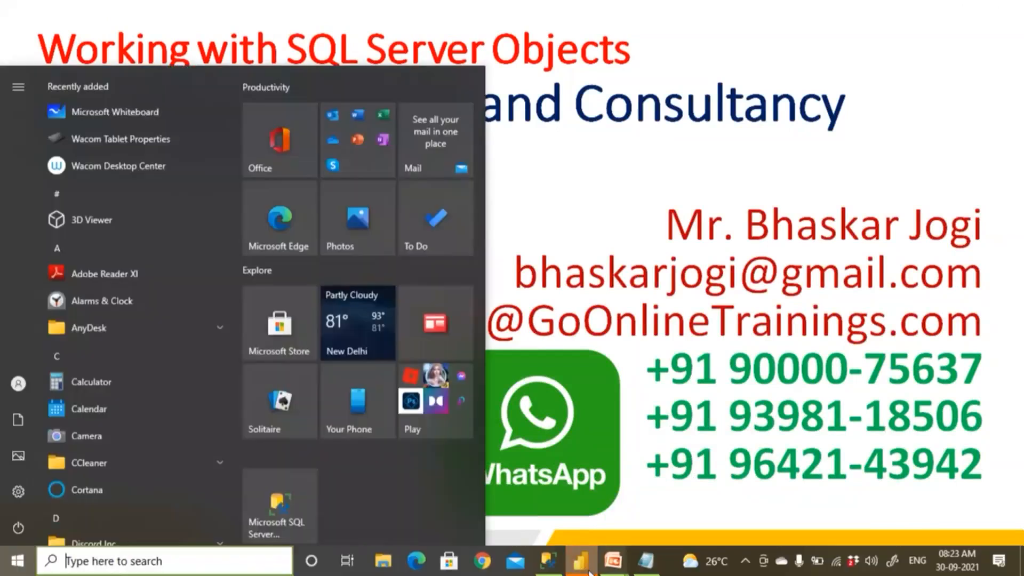
click(580, 561)
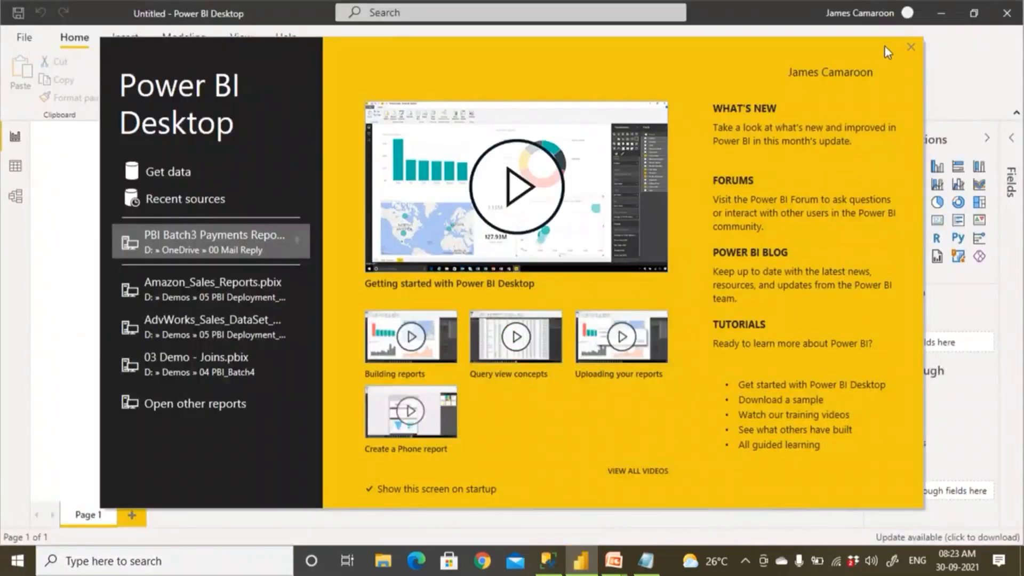
click(910, 48)
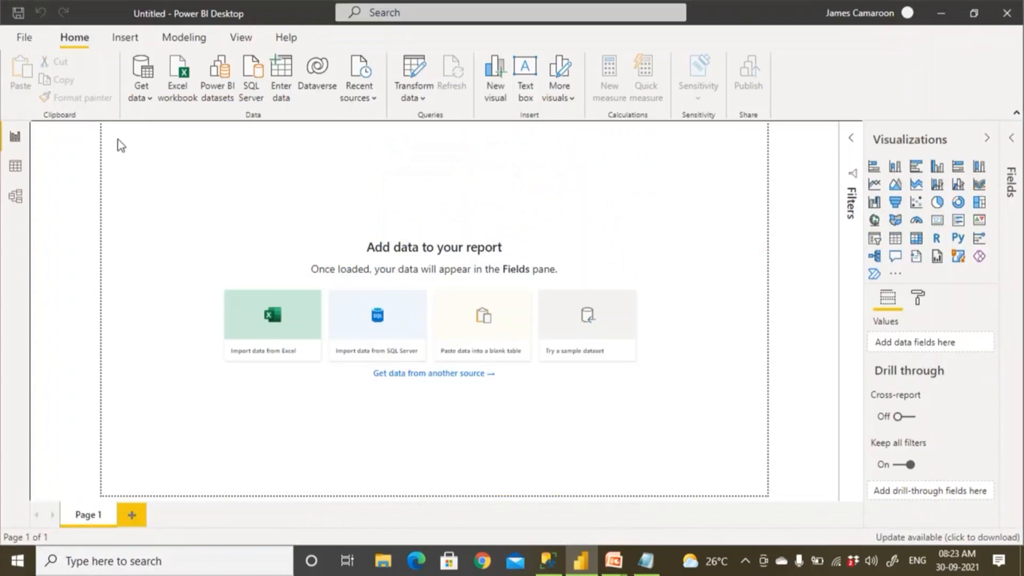
Start a new SQL Server data connection and set the server to "."
click(151, 99)
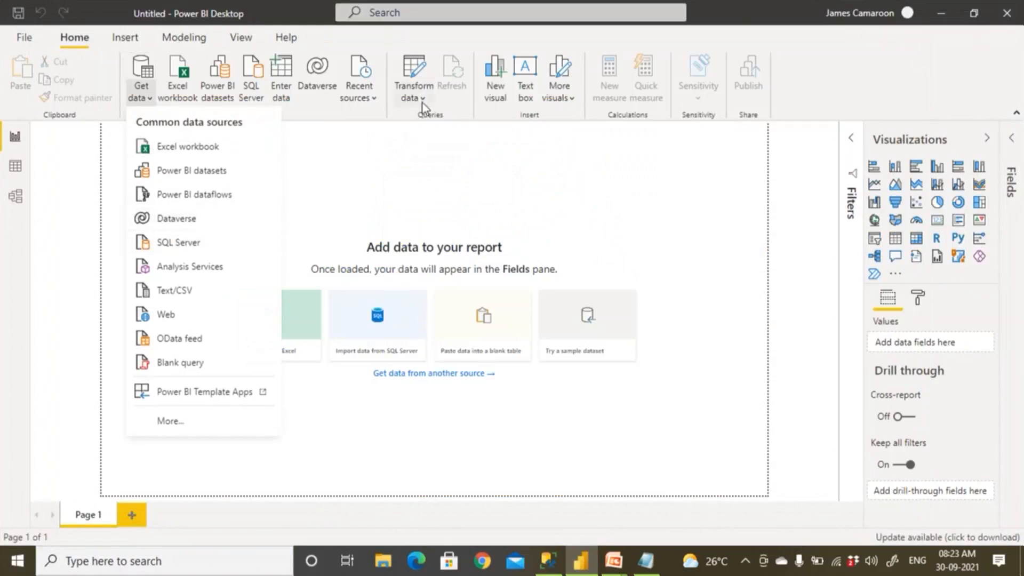
click(177, 242)
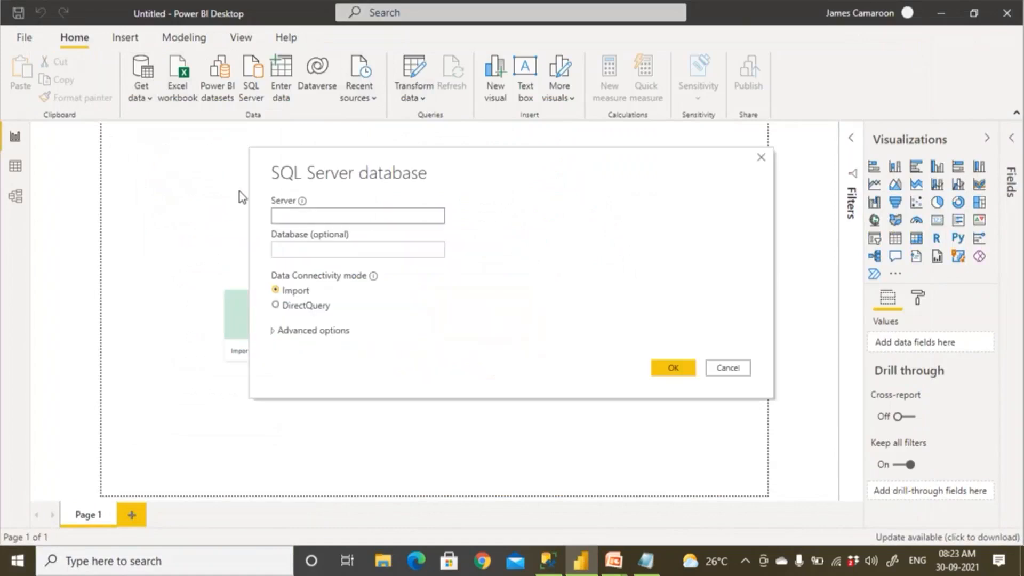
text(.)
Switch to SQL Server Management Studio, expand the databases and copy the name of the AdventureWorksDW database
click(548, 561)
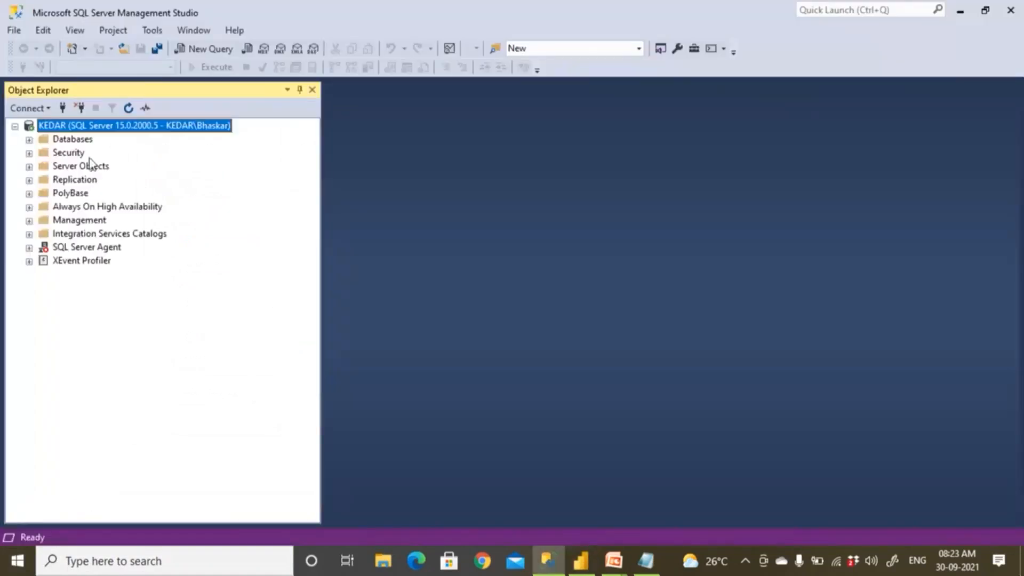
double_click(86, 141)
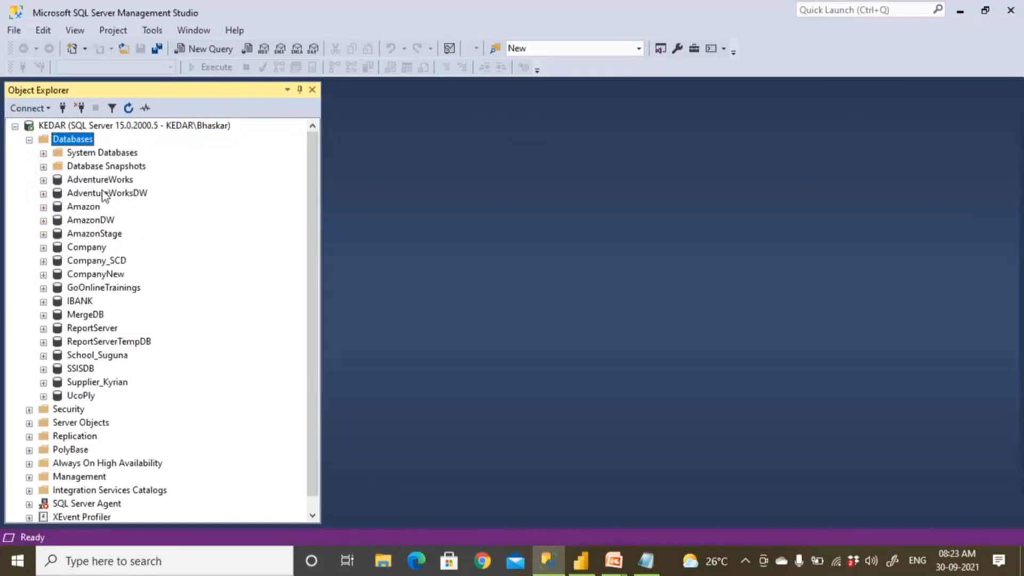
click(101, 194)
right_click(103, 192)
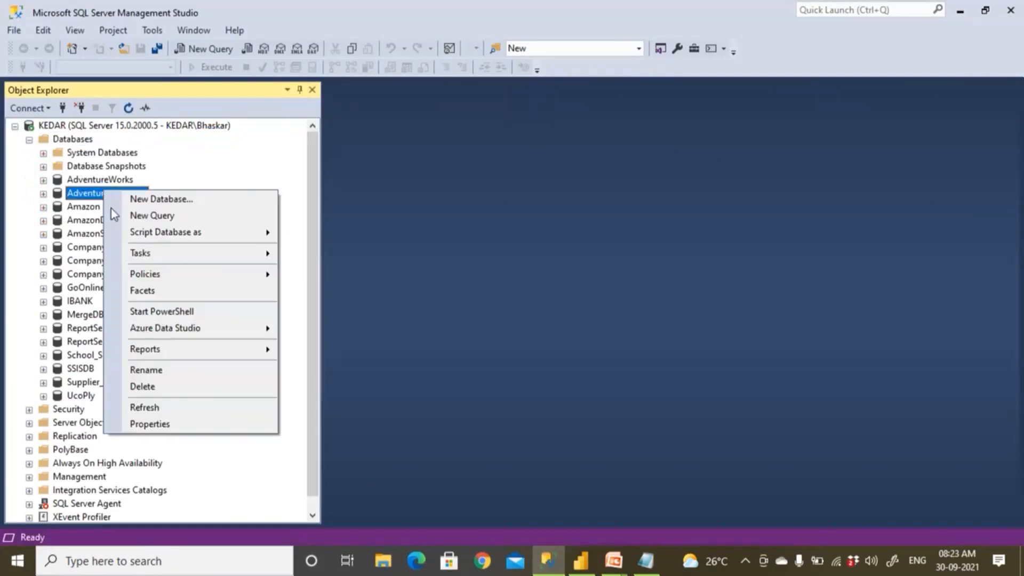
click(146, 369)
key(ctrl+c)
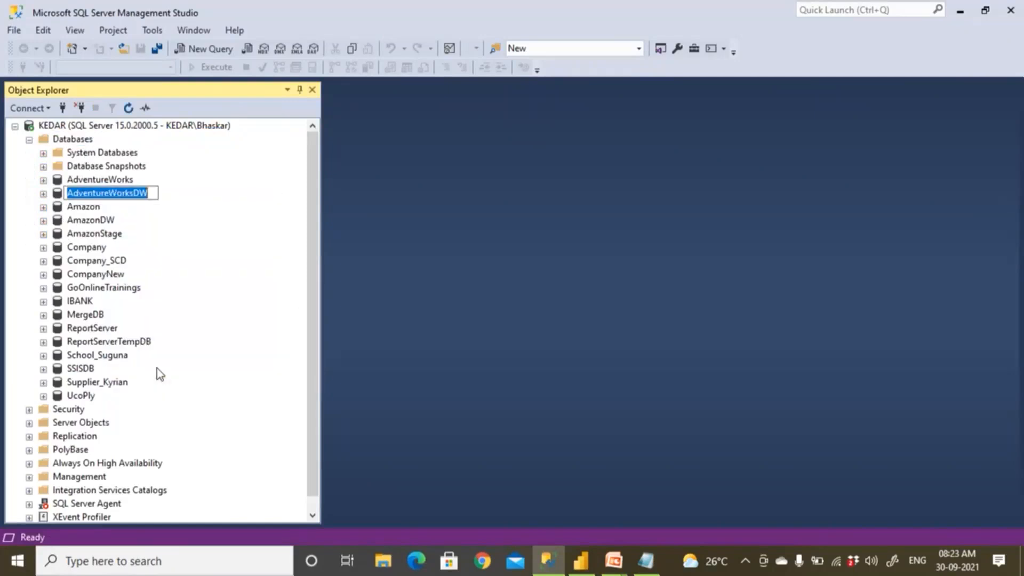
Return to Power BI Desktop, set the database to AdventureWorksDW and connect to it
key(alt+Tab)
click(295, 250)
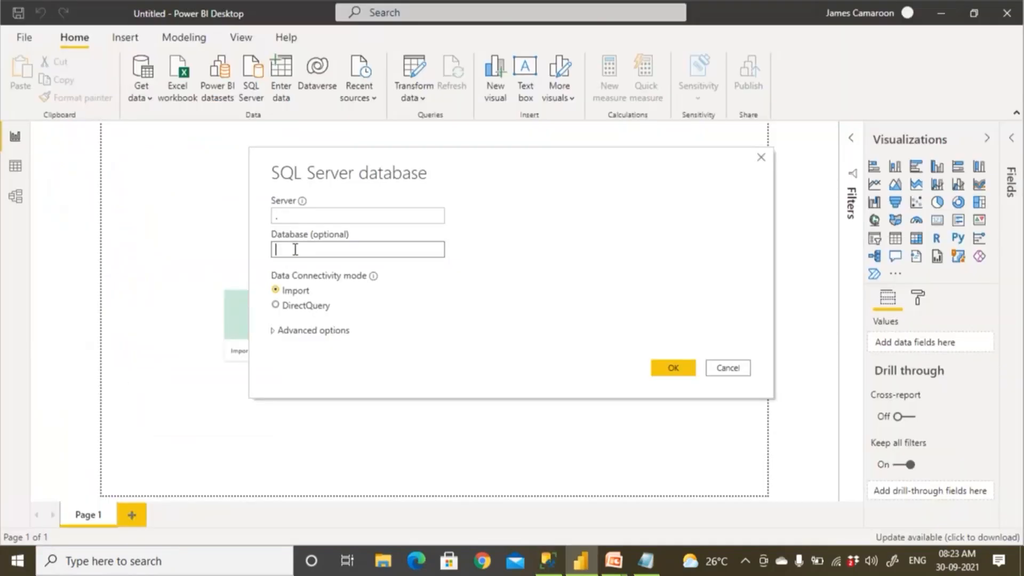
key(ctrl+v)
click(671, 371)
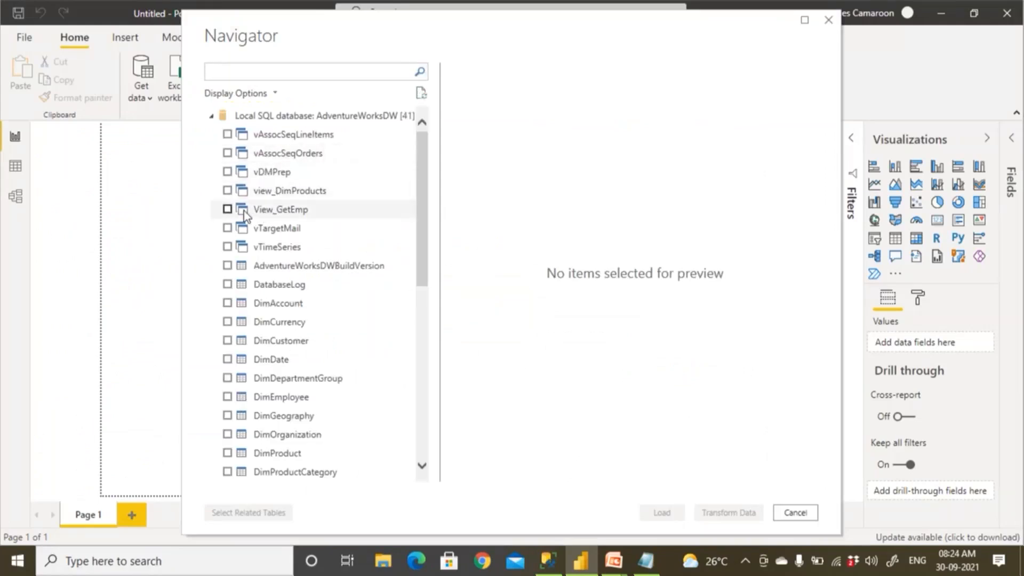
Switch to Notepad and highlight the Table entry and the Views or Indexed Views/Materialized Views line
click(645, 561)
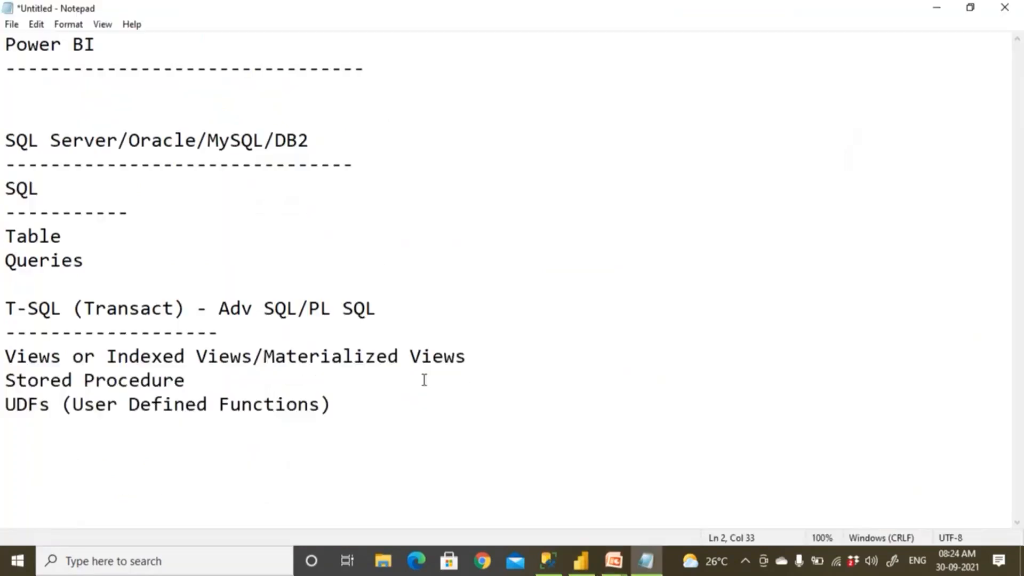
double_click(108, 236)
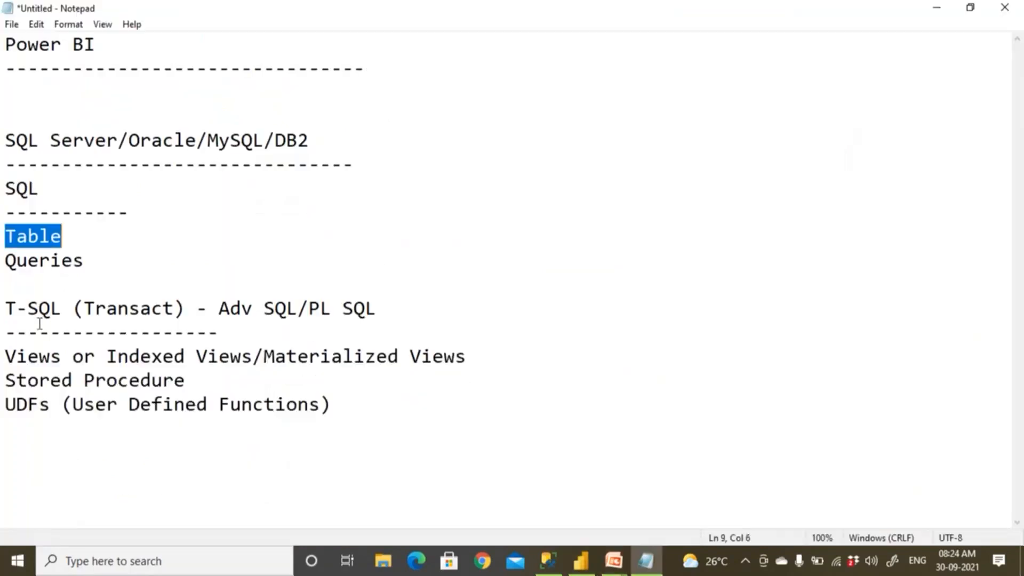
drag(8, 355, 486, 348)
Begin a new note reading "Step1" beneath the UDFs line, separated by two blank lines
click(363, 404)
key(Return)
key(Return)
key(Return)
text(1s)
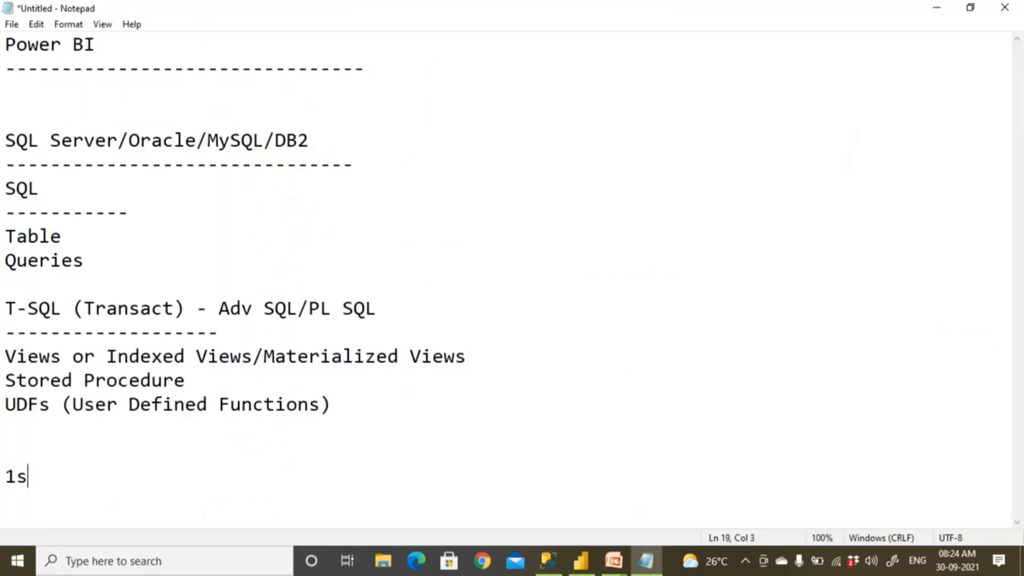
text(te)
key(BackSpace)
key(BackSpace)
key(BackSpace)
key(BackSpace)
text(Sr)
key(BackSpace)
text(tep1)
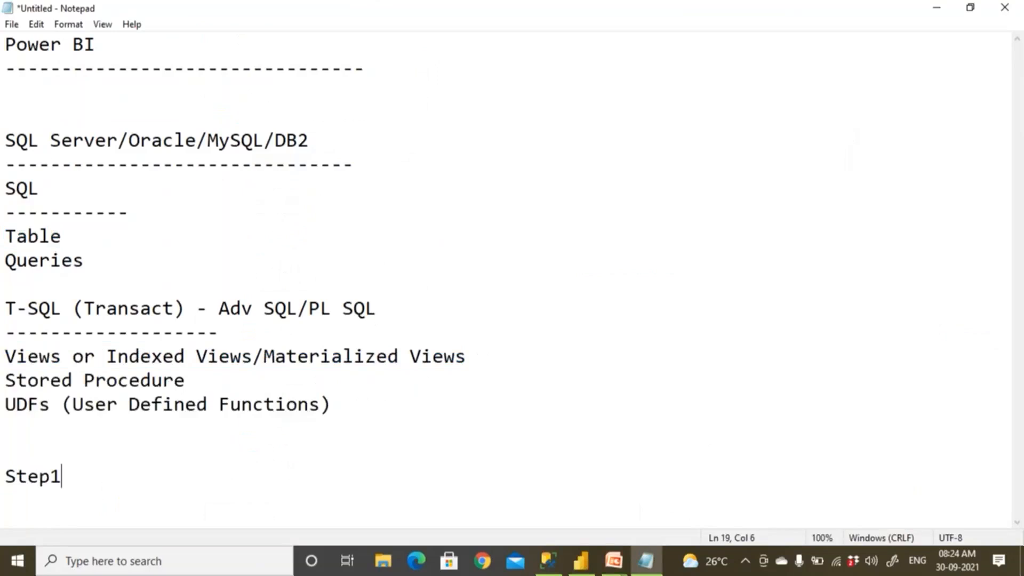
Complete the note line as "Step1: get the data from SQL Server using Table/View/Function"
text(: get the da)
text(at)
key(BackSpace)
key(BackSpace)
key(BackSpace)
text(ta fro)
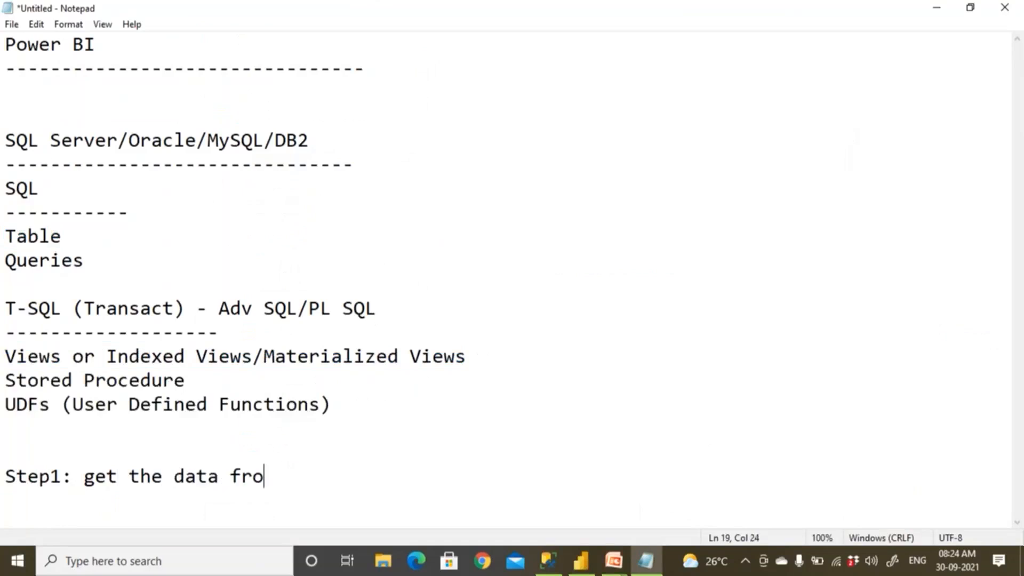
text(m SQL Ser)
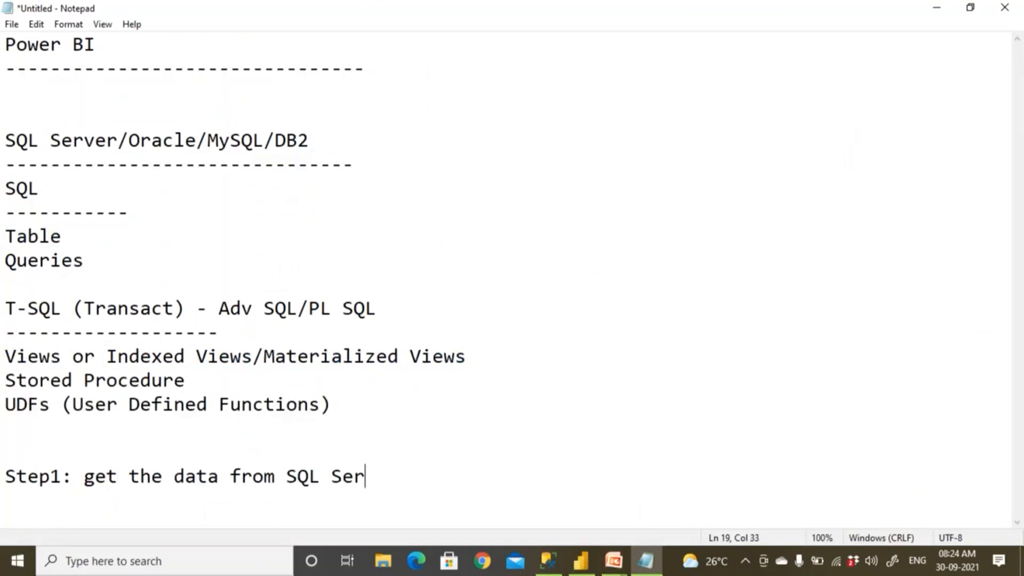
text(ver usi)
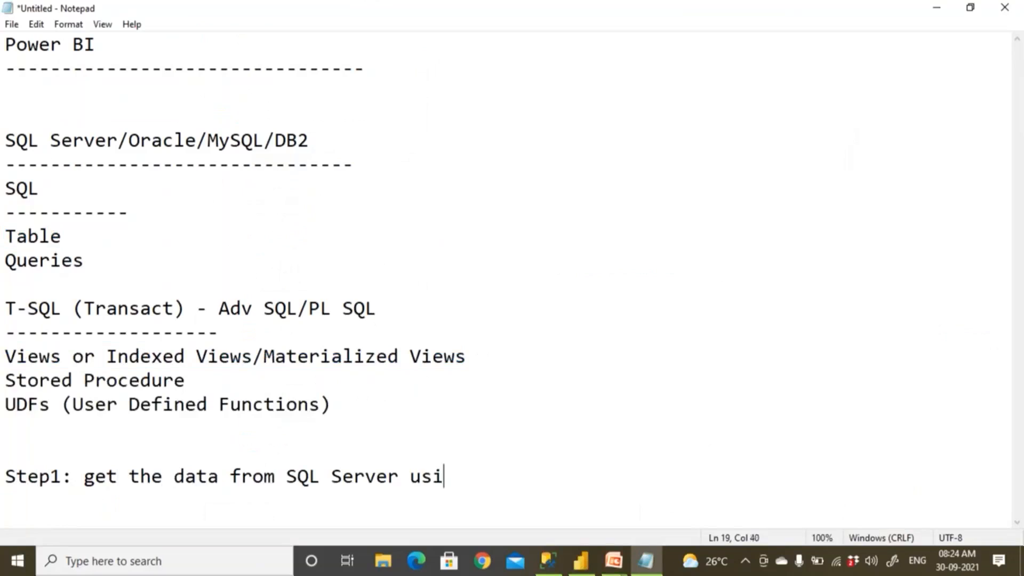
text(ng Table)
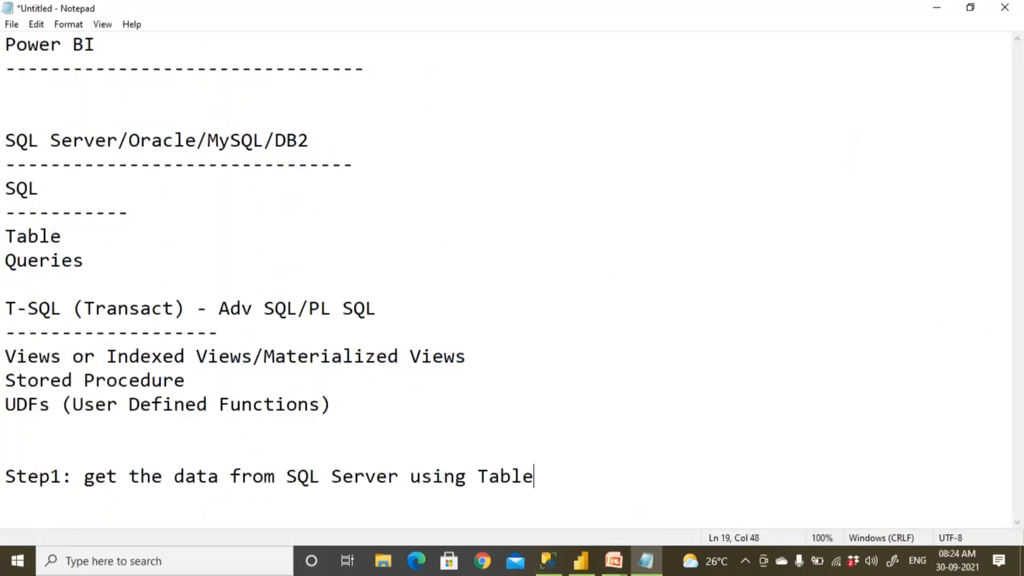
text(/View)
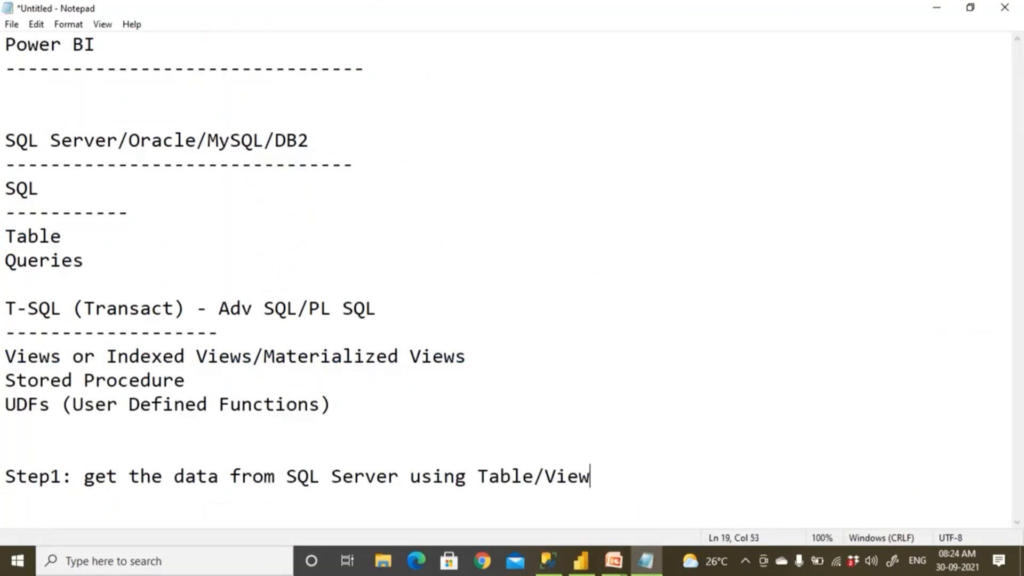
text(/Function)
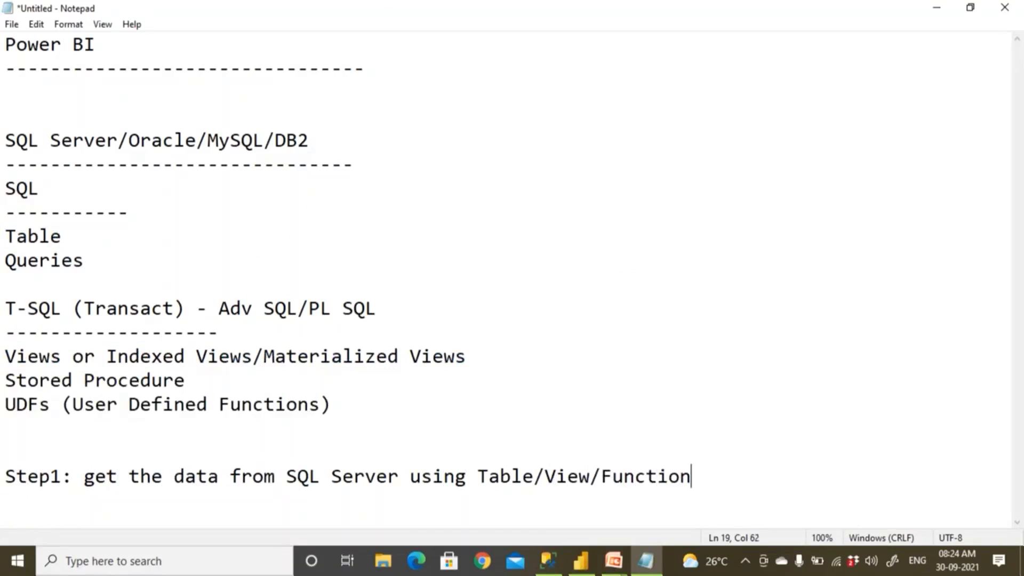
Underline the Step1 note with a row of dashes and add blank lines beneath it
key(Return)
text(----------------------------------------------------------------------------------------)
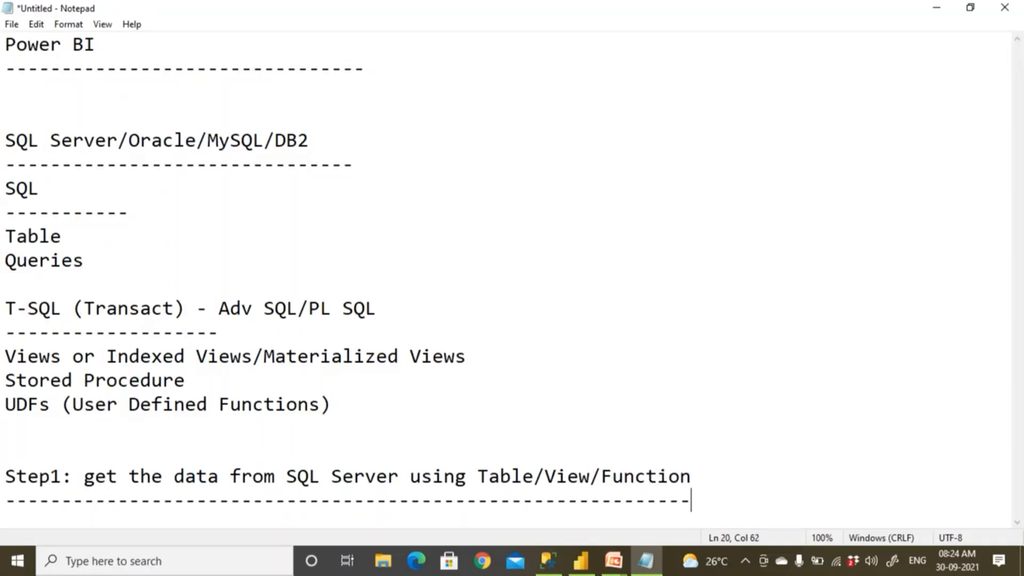
key(Return)
key(Return)
key(Return)
key(Return)
key(Return)
key(Return)
key(Return)
key(Return)
key(Return)
key(Return)
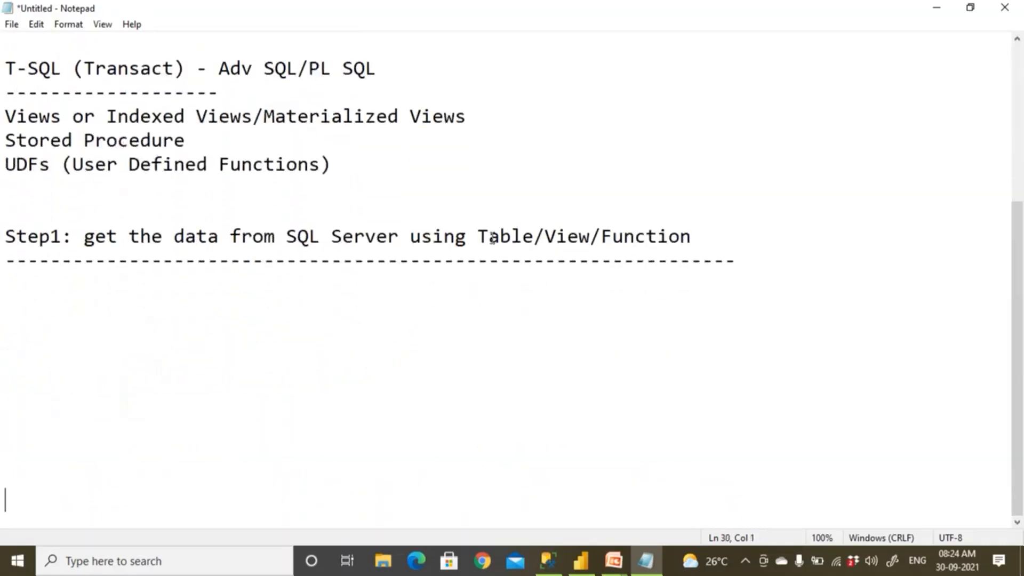
Highlight Table/View/Function in the Step1 note, look at SQL Server Management Studio and return to the Power BI Desktop Navigator
drag(475, 236, 656, 236)
click(548, 561)
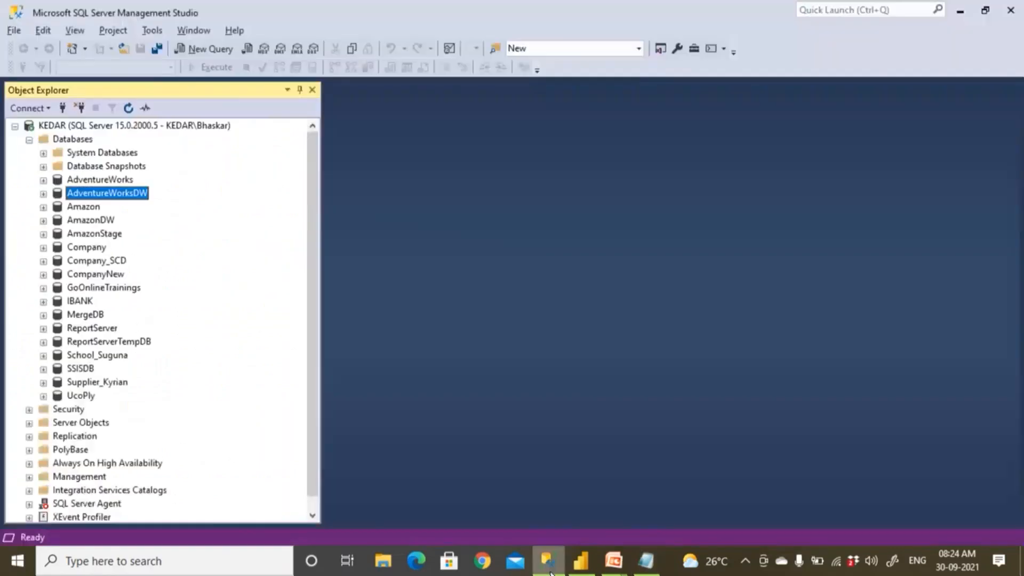
click(618, 567)
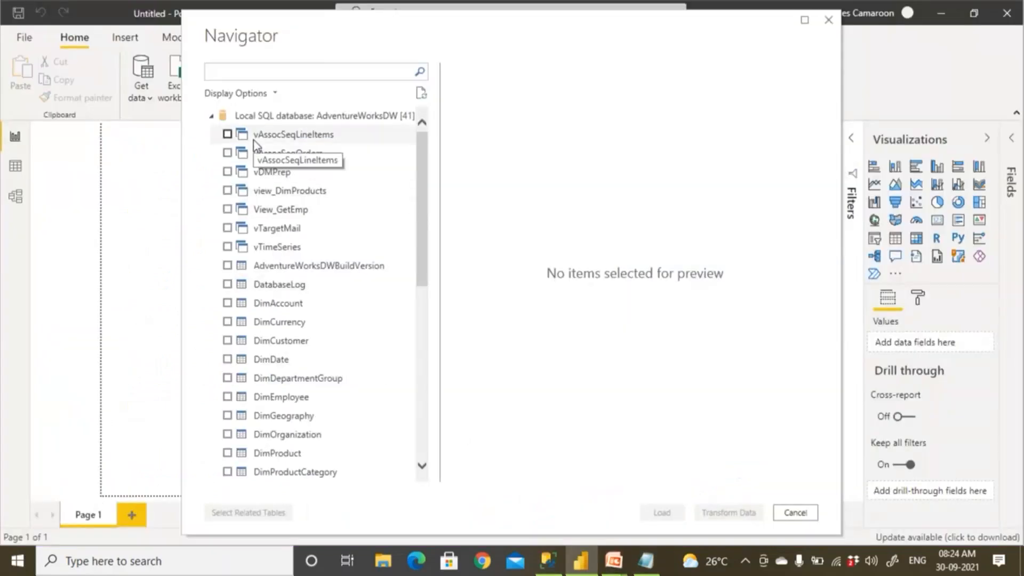
Select the View_GetEmp view and the fn_DimEmp function from the AdventureWorksDW objects
click(227, 209)
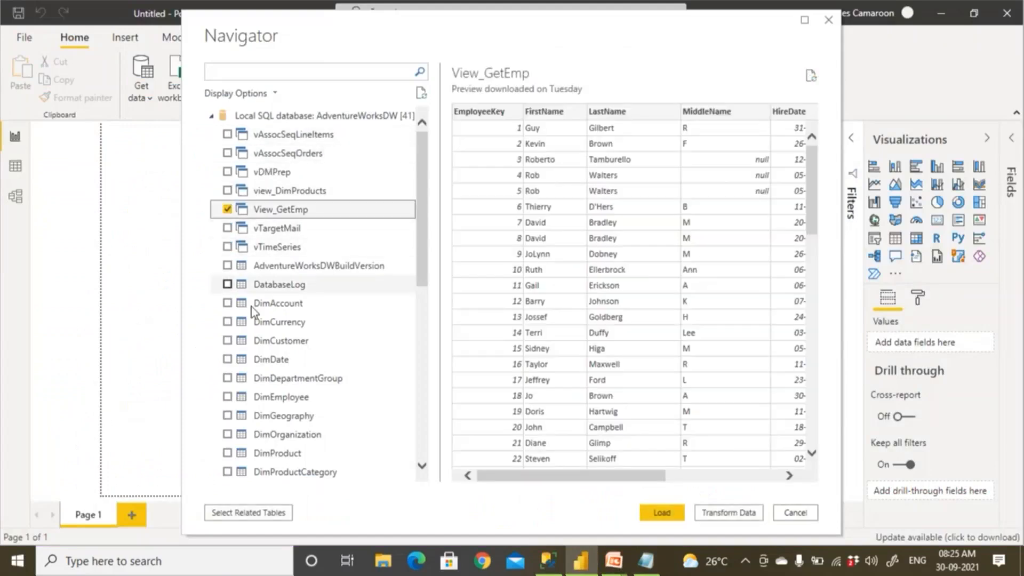
scroll(267, 288, down, 3)
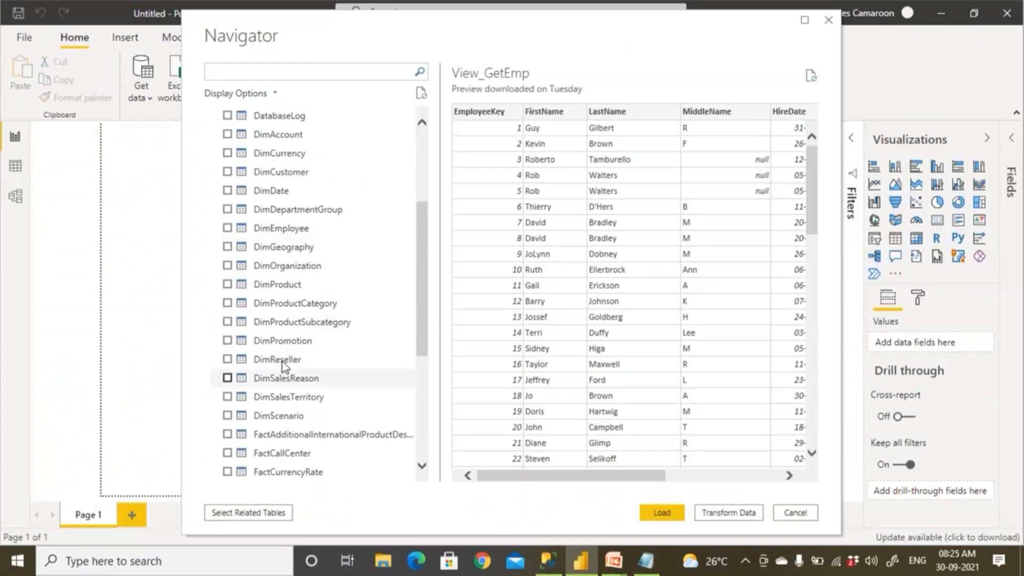
scroll(284, 361, down, 4)
scroll(284, 360, down, 1)
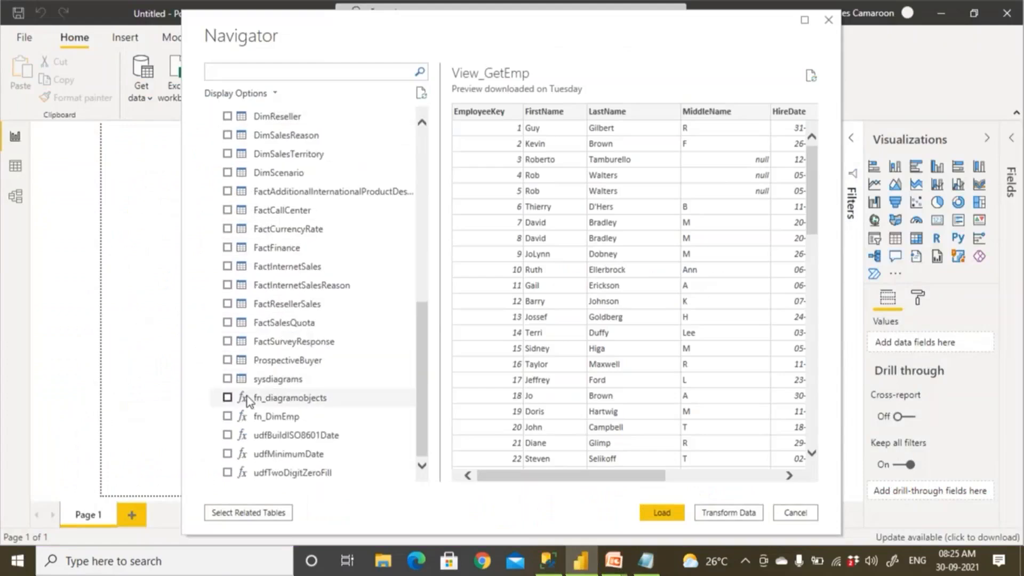
click(228, 417)
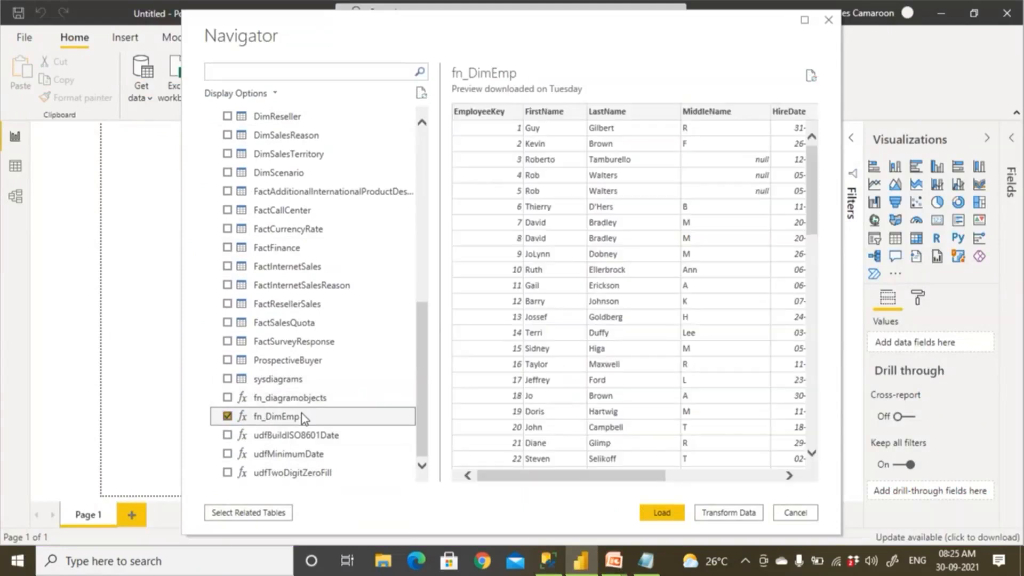
Add view_DimProducts and the DimDepartmentGroup, DimDate, DatabaseLog and DimAccount tables to the import selection
scroll(267, 370, up, 8)
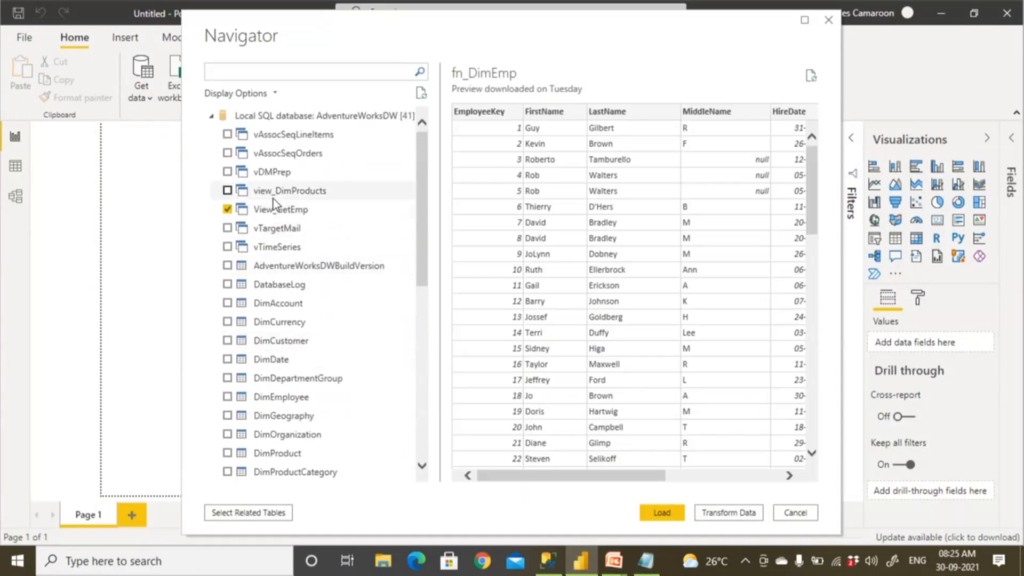
click(228, 191)
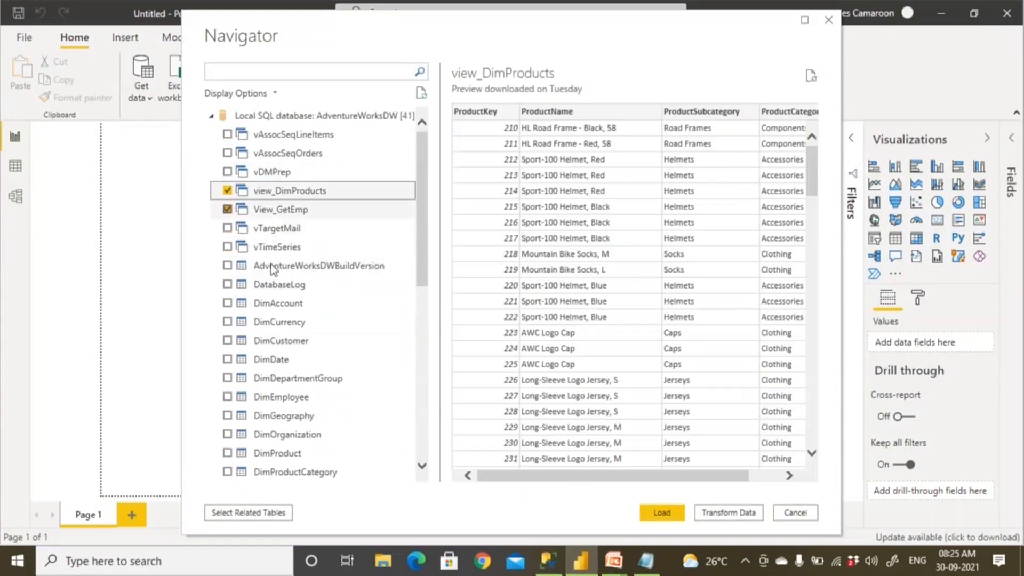
click(228, 378)
click(228, 358)
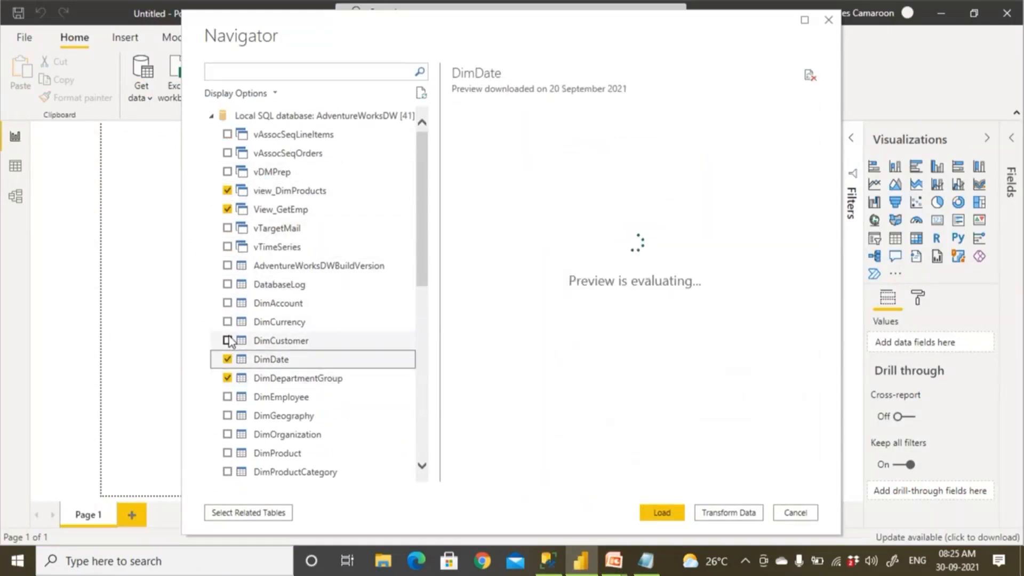
click(228, 284)
click(227, 303)
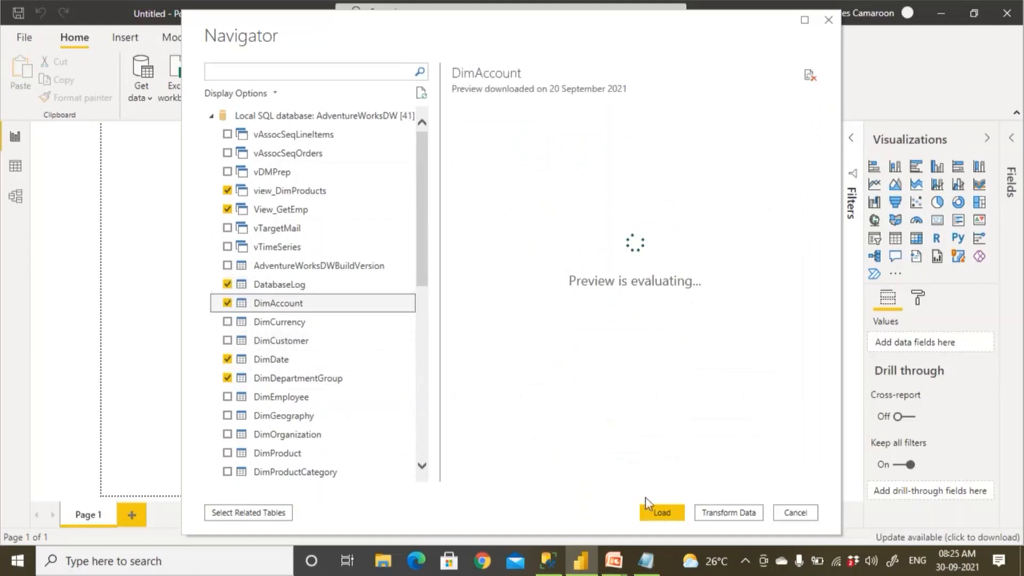
Load the selected AdventureWorksDW objects into the model, then switch to Notepad and highlight Table, View and Function in the Step1 note
click(670, 514)
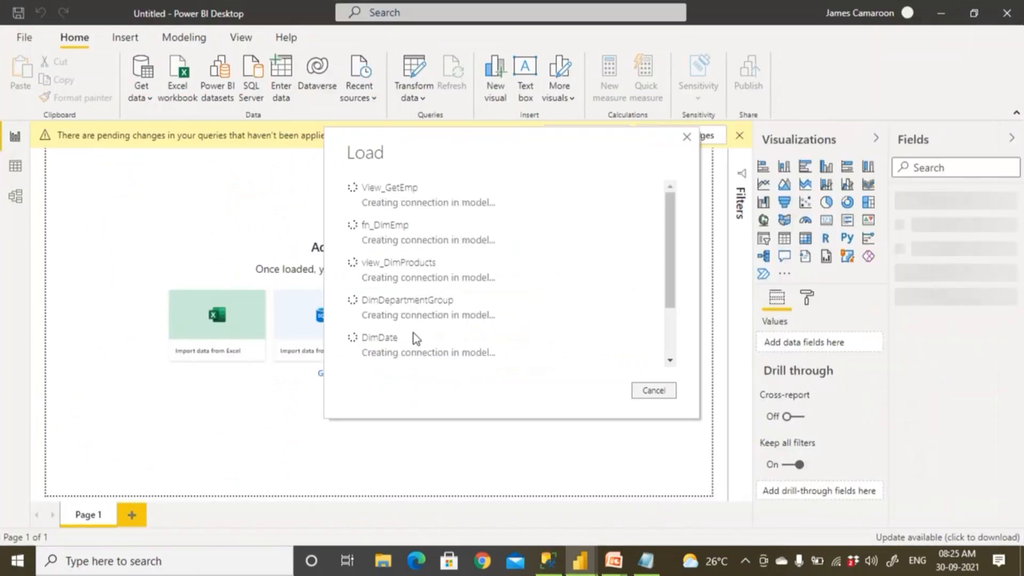
click(646, 559)
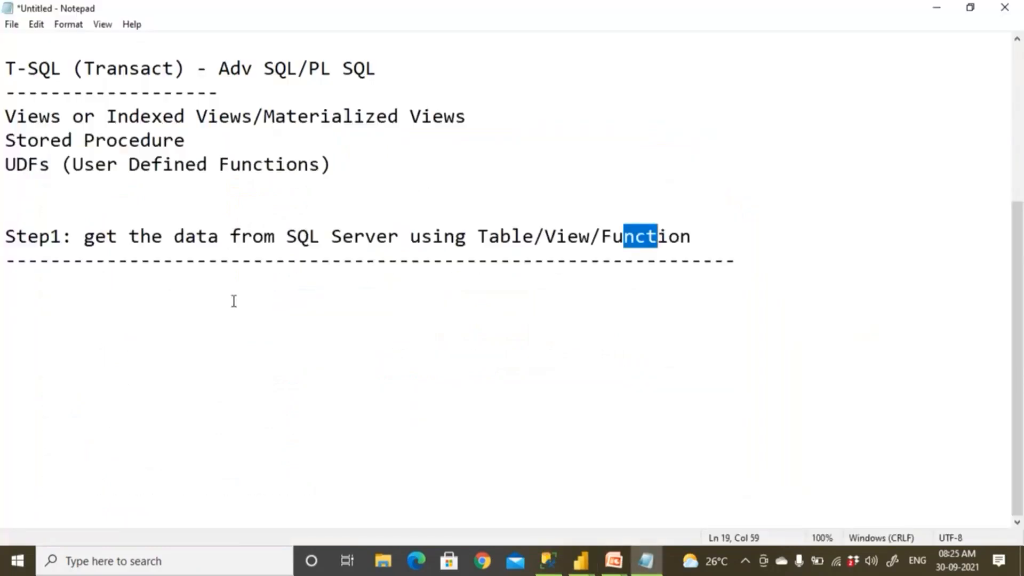
click(742, 258)
click(485, 234)
shift+click(535, 225)
drag(544, 237, 717, 235)
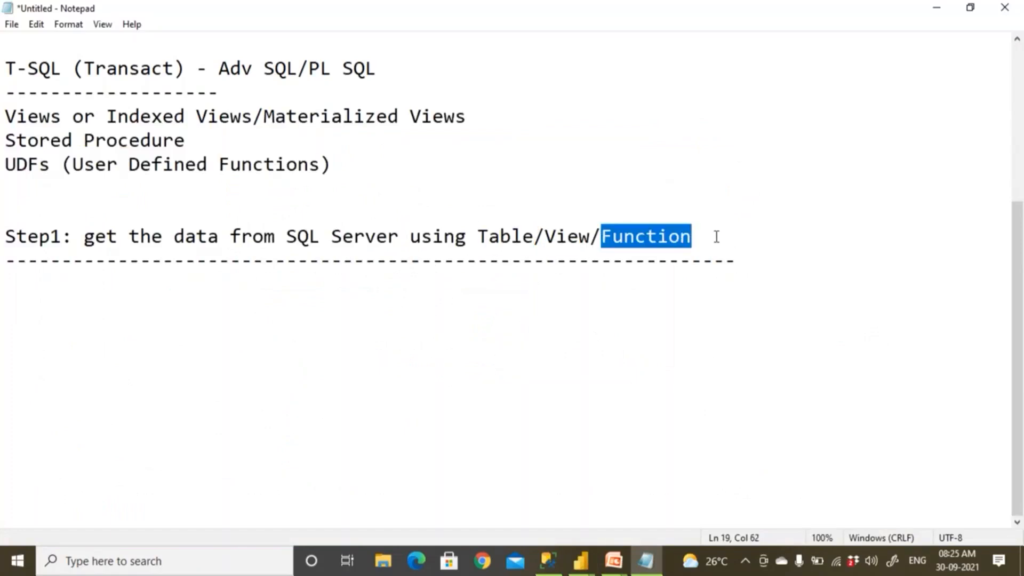
Clear the Table, Views or Indexed Views/Materialized Views and UDFs (User Defined Functions) entries from the SQL and T-SQL notes
scroll(237, 199, up, 3)
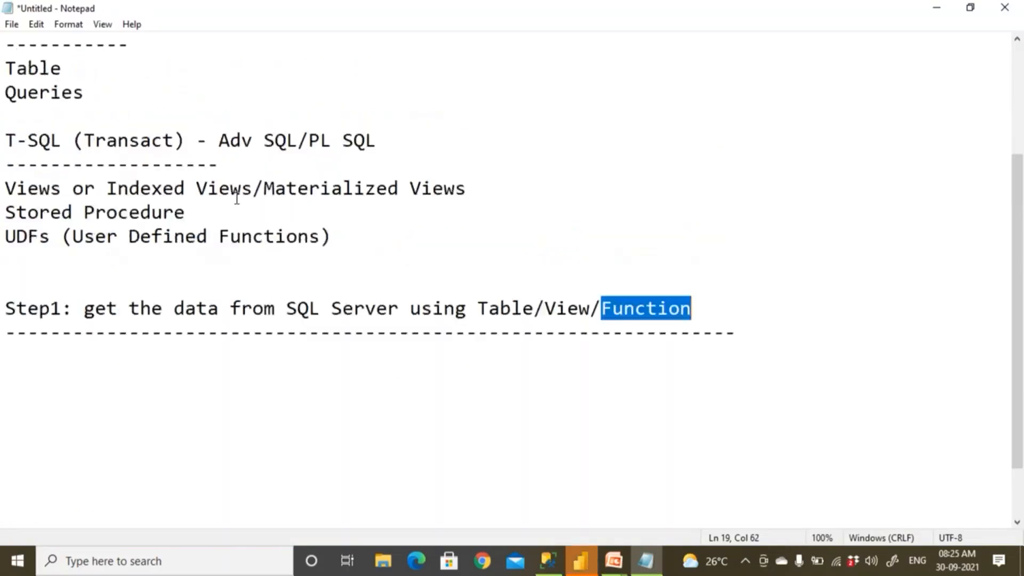
drag(103, 208, 4, 212)
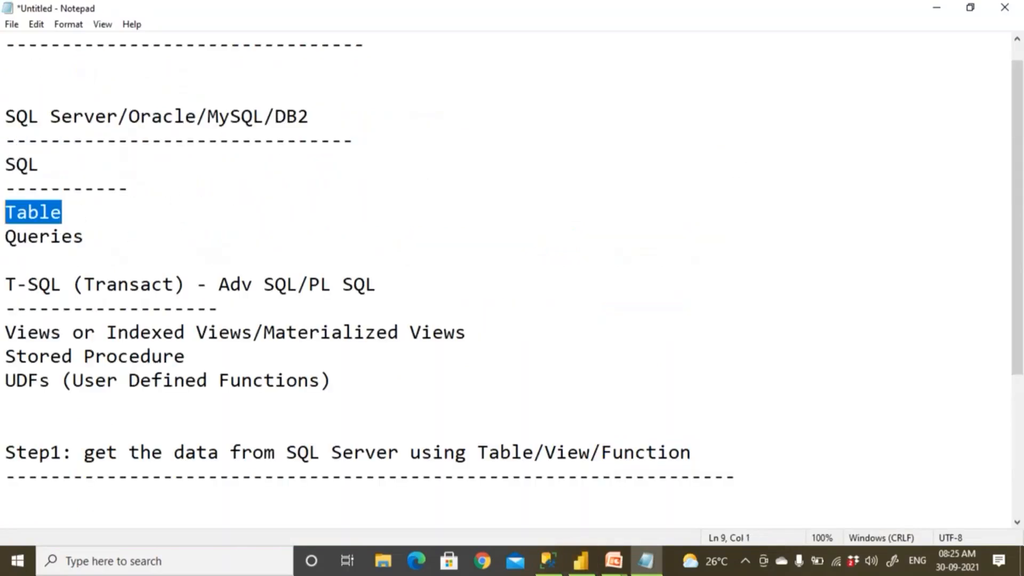
drag(5, 333, 309, 332)
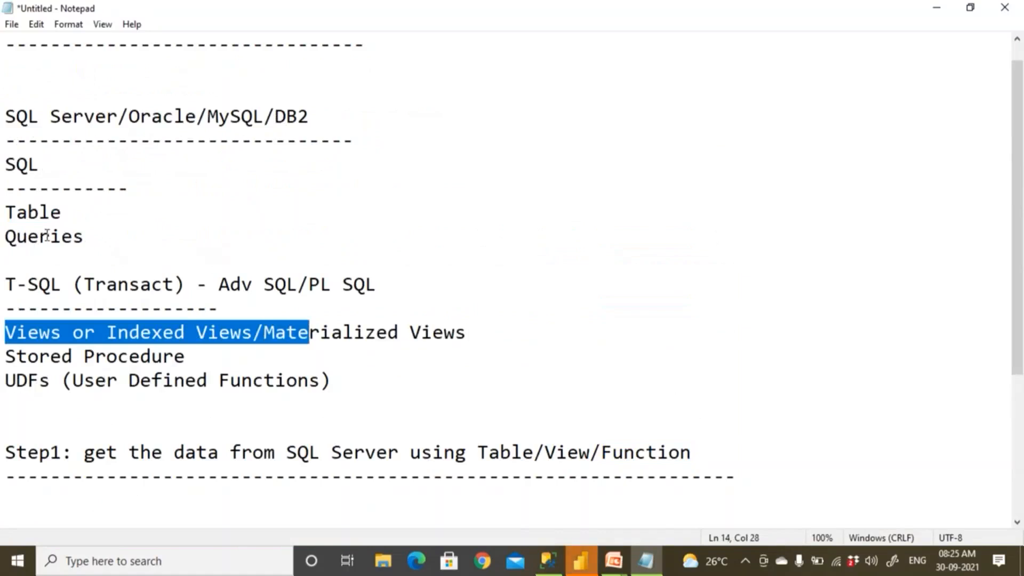
drag(63, 212, 4, 212)
key(BackSpace)
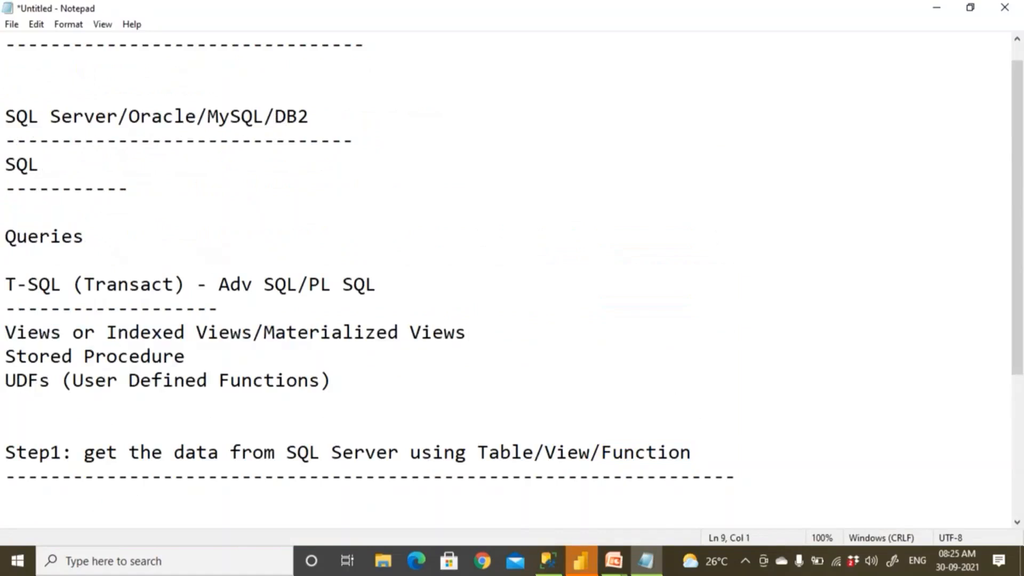
drag(5, 332, 492, 328)
key(BackSpace)
drag(377, 387, 4, 383)
key(BackSpace)
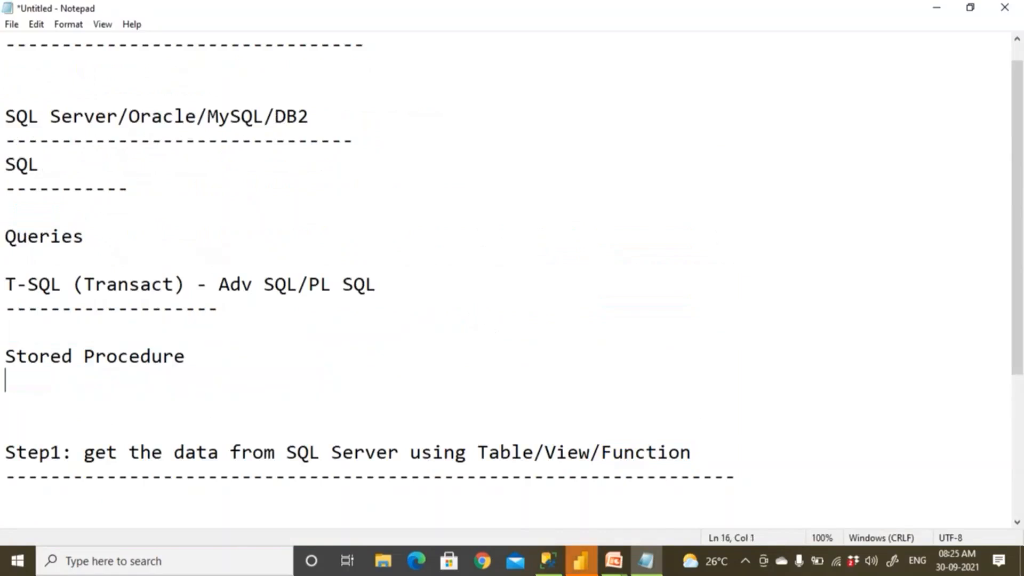
Highlight the Queries and Stored Procedure entries in the notes and switch back to Power BI Desktop
drag(5, 237, 139, 236)
drag(198, 361, 4, 357)
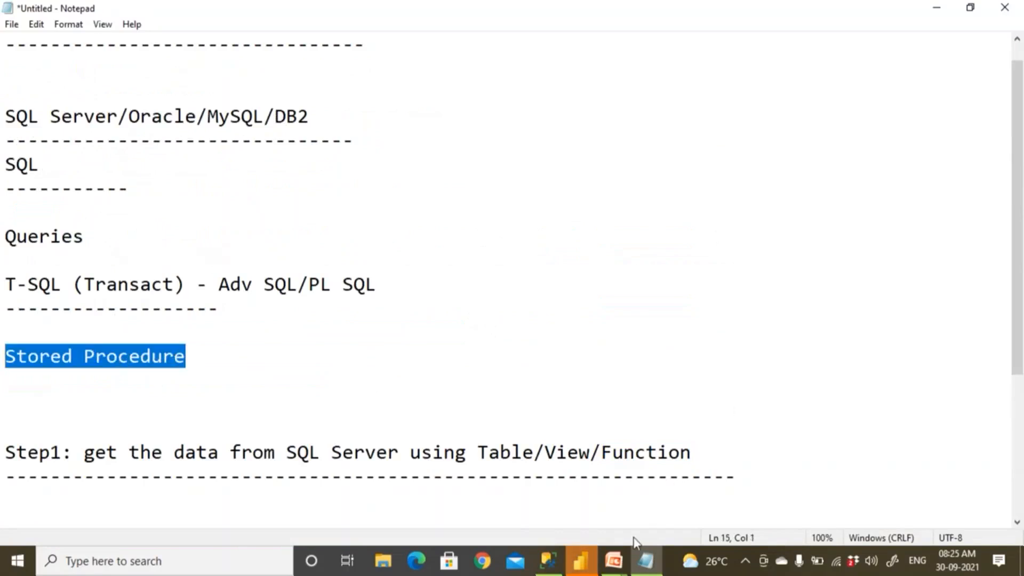
click(581, 560)
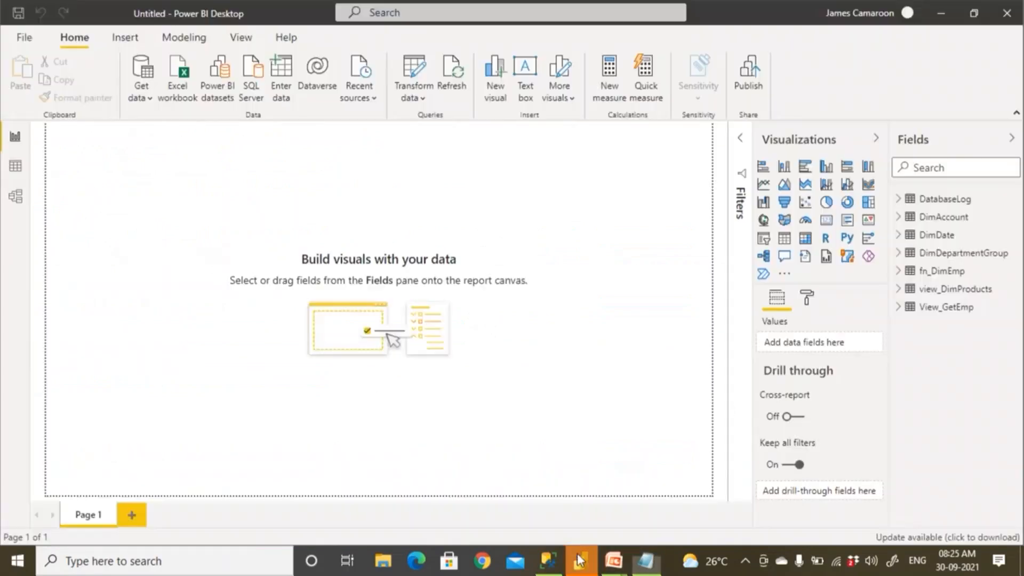
Switch to SQL Server Management Studio and open a new query on the AdventureWorksDW database
click(549, 561)
double_click(116, 194)
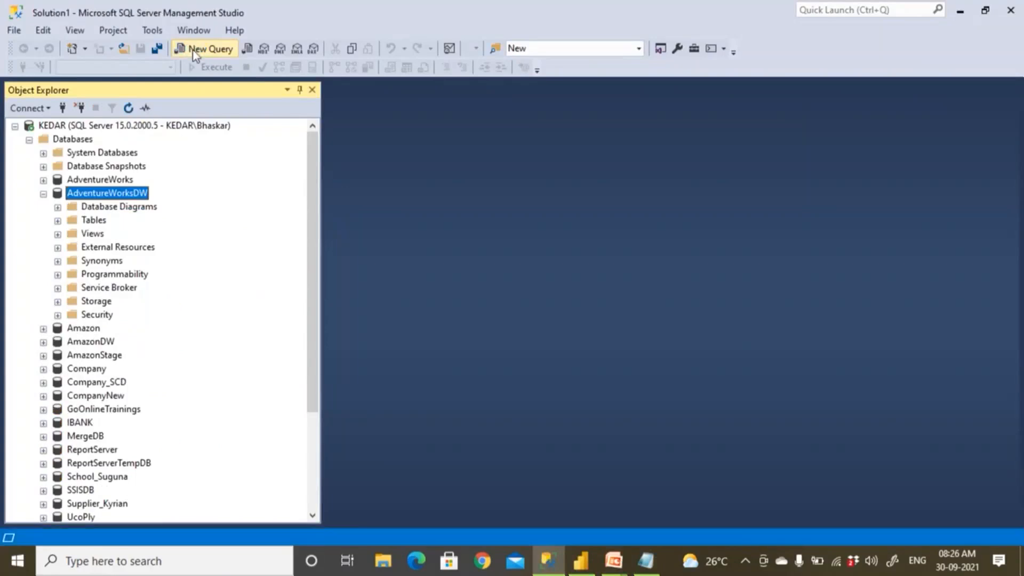
click(192, 50)
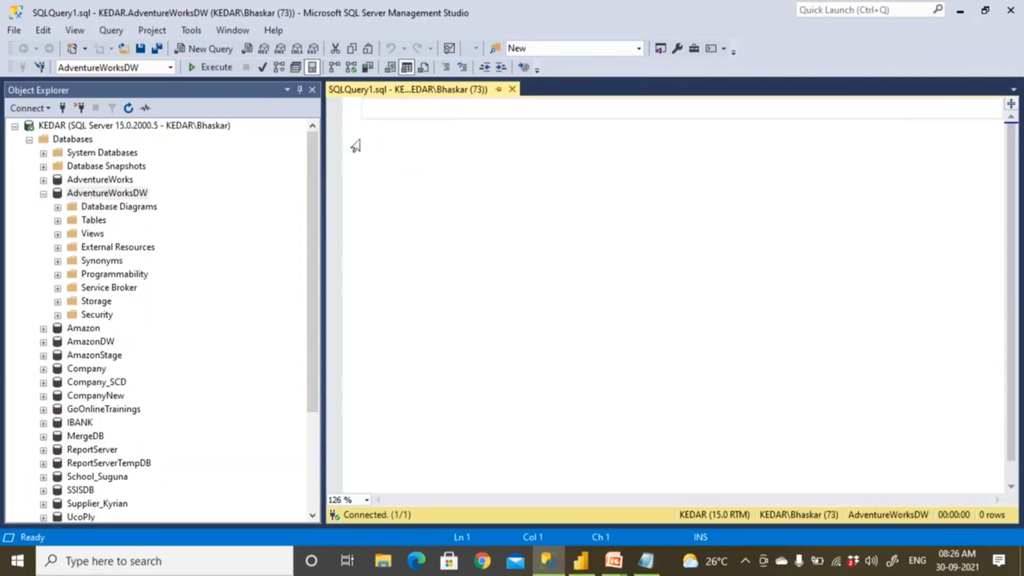
Write a query selecting all columns from DimCustomer, with the from clause on its own line, and run it
text(select )
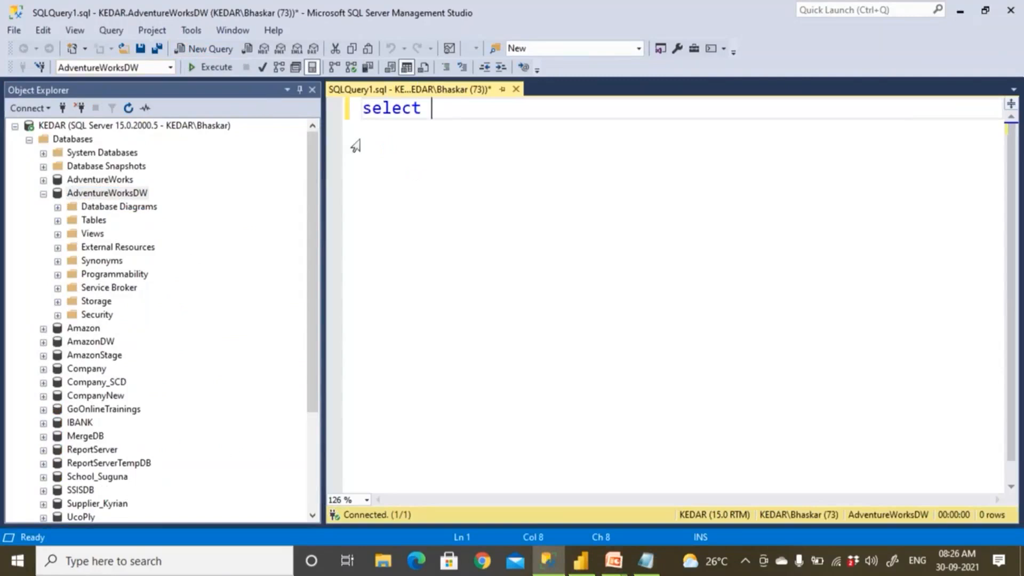
text(*)
key(Return)
text(from )
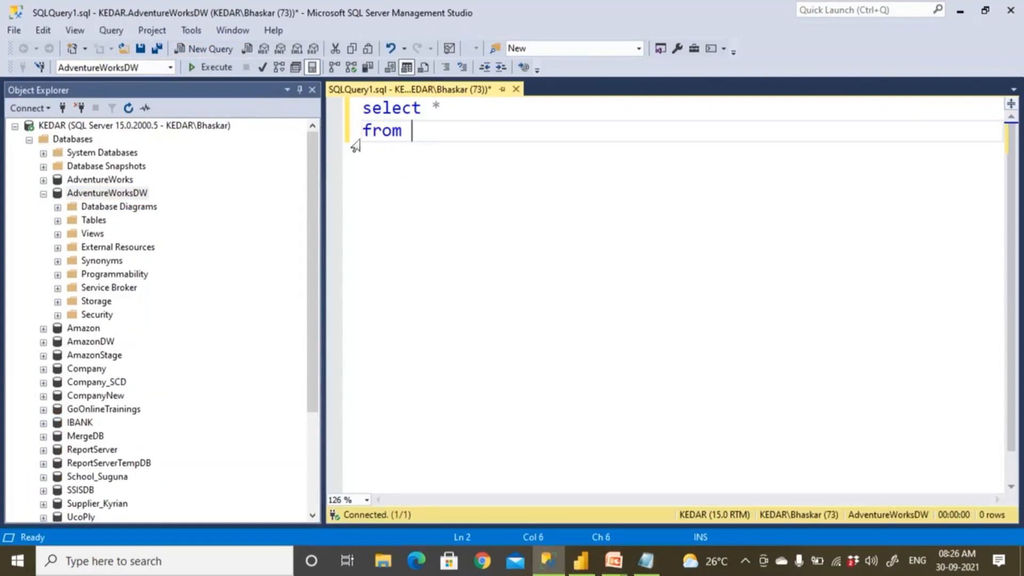
text(DimCust)
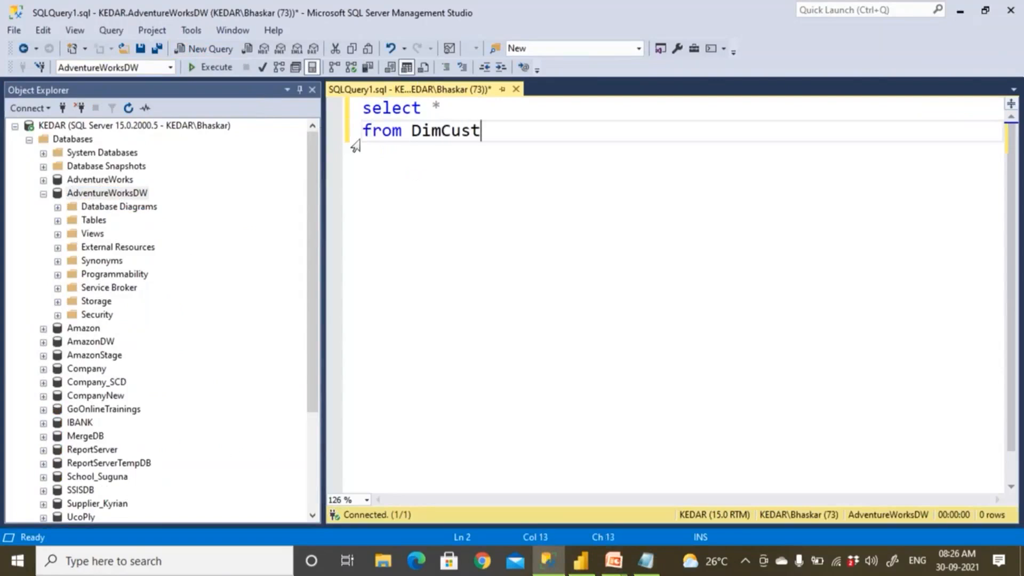
text(omer)
key(F5)
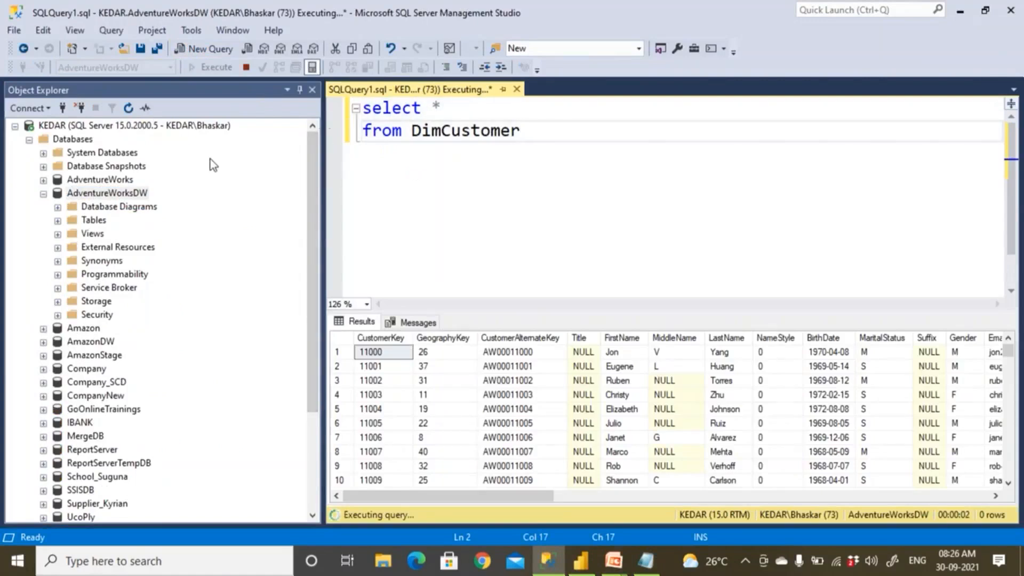
Remove the asterisk from the select clause and expand the columns of dbo.DimCustomer under the AdventureWorksDW tables
click(59, 221)
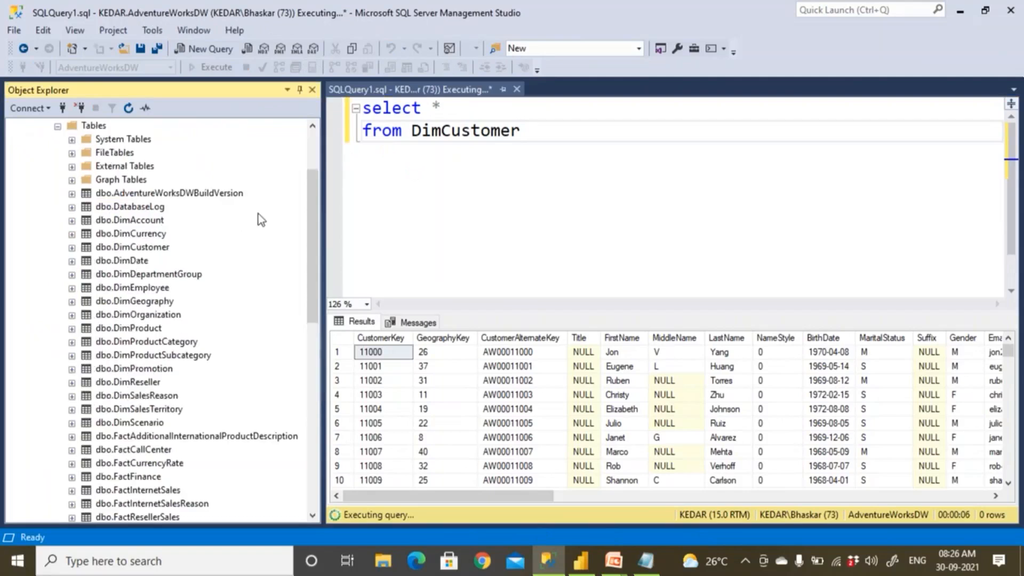
click(473, 103)
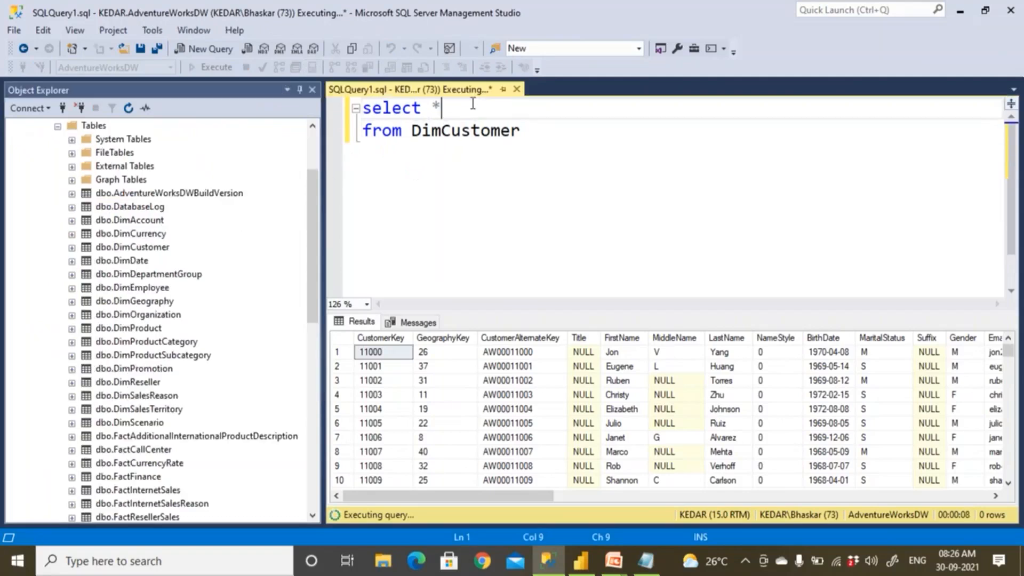
key(BackSpace)
scroll(144, 275, down, 1)
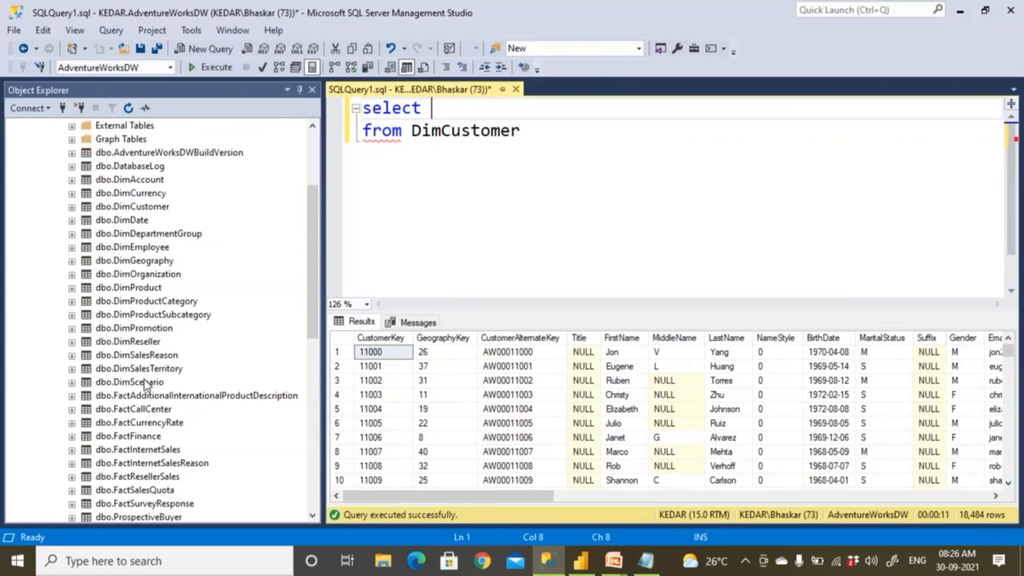
scroll(145, 383, down, 2)
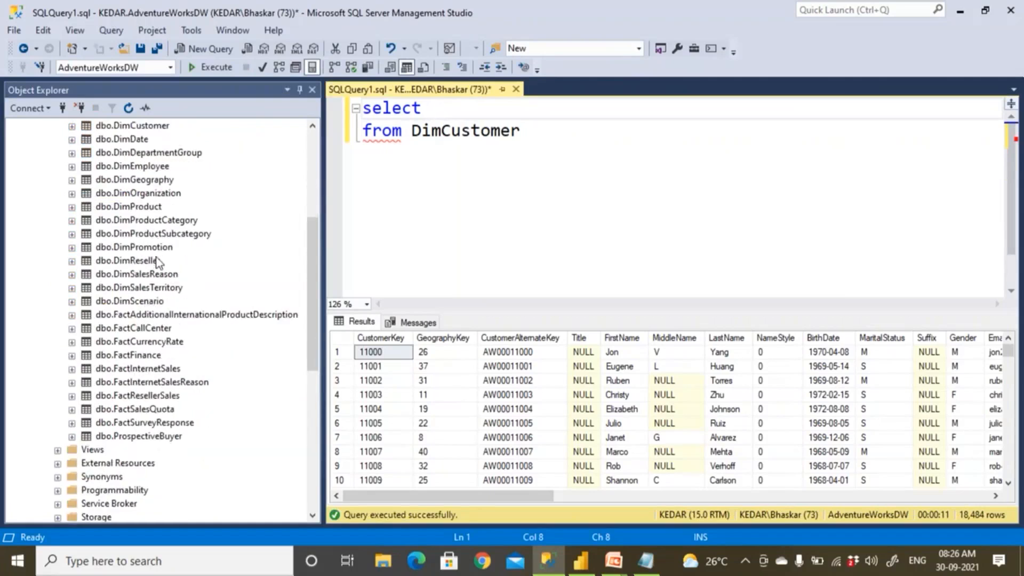
scroll(153, 281, up, 2)
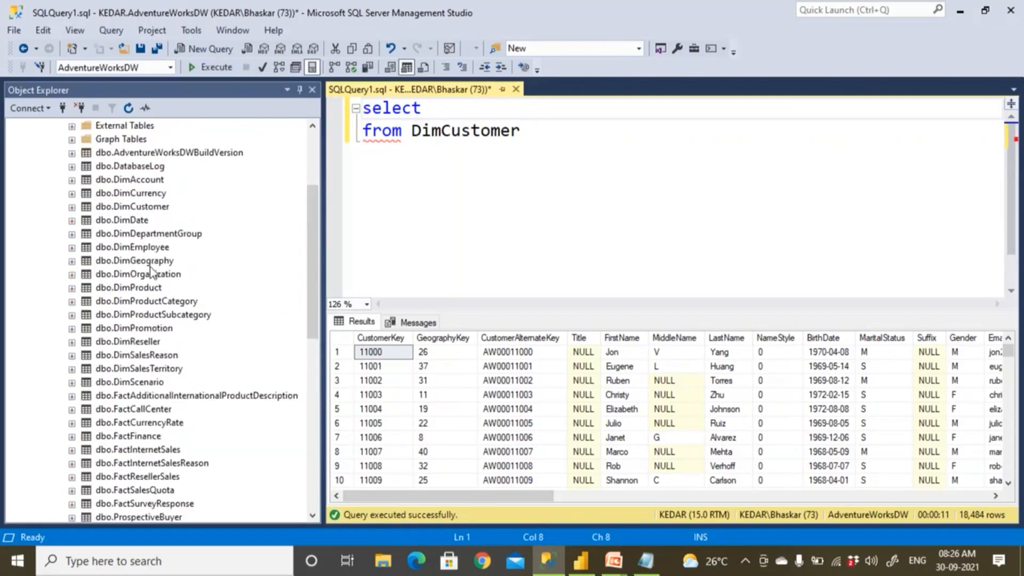
double_click(145, 212)
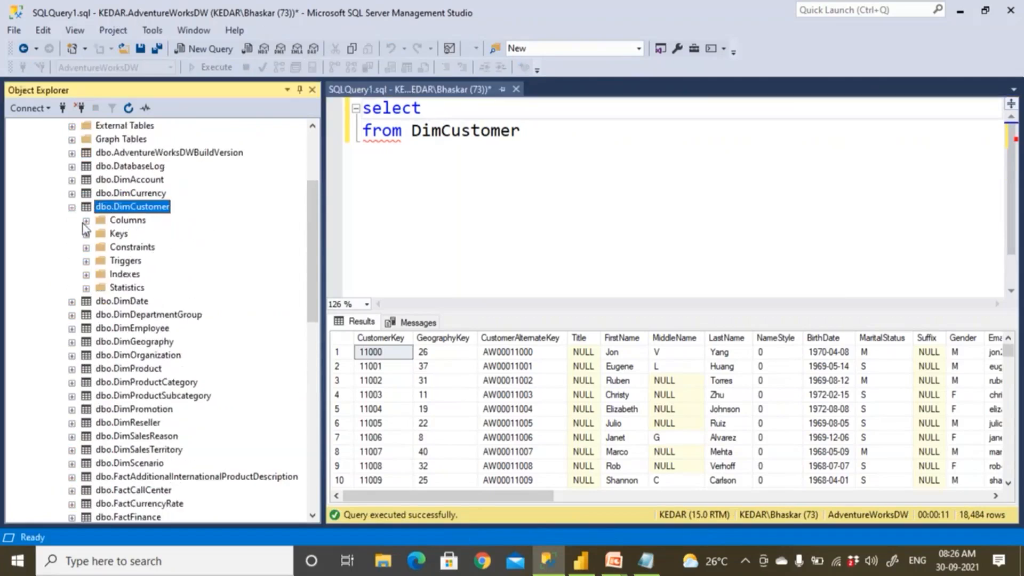
click(85, 221)
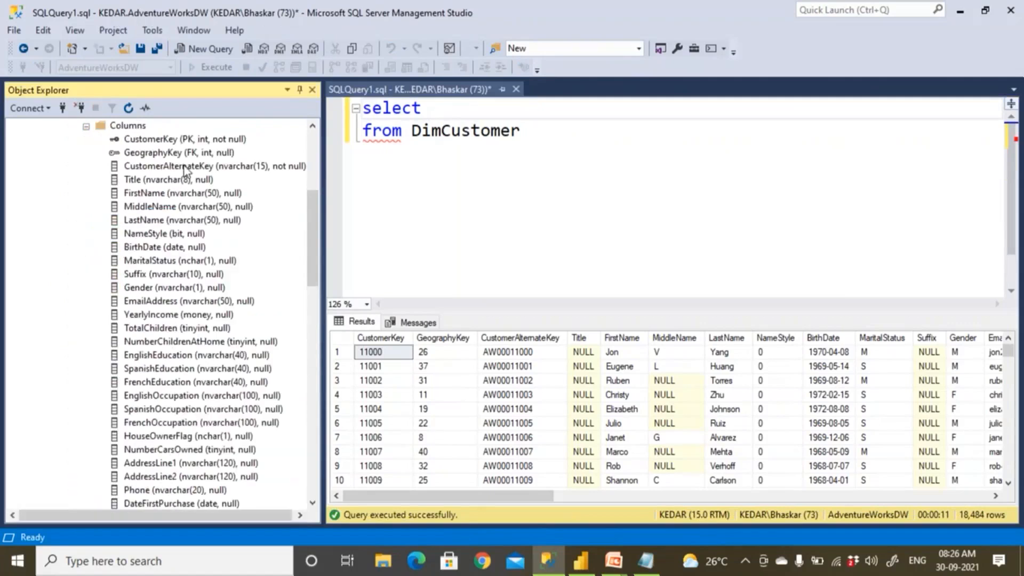
Insert the CustomerKey and FirstName columns into the select list, each followed by a comma, with FirstName indented on its own line
drag(187, 140, 531, 116)
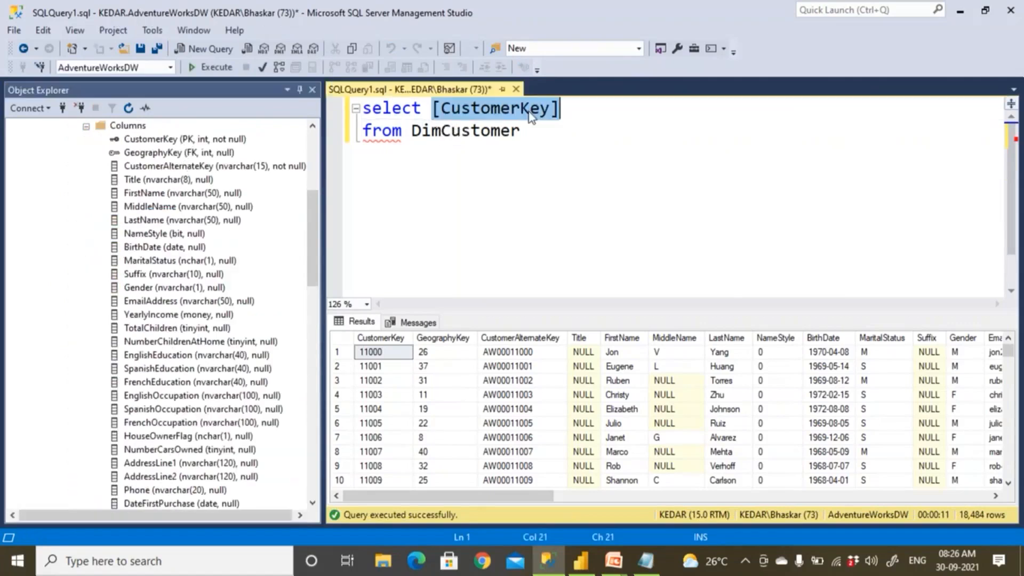
click(575, 110)
text(,)
key(Return)
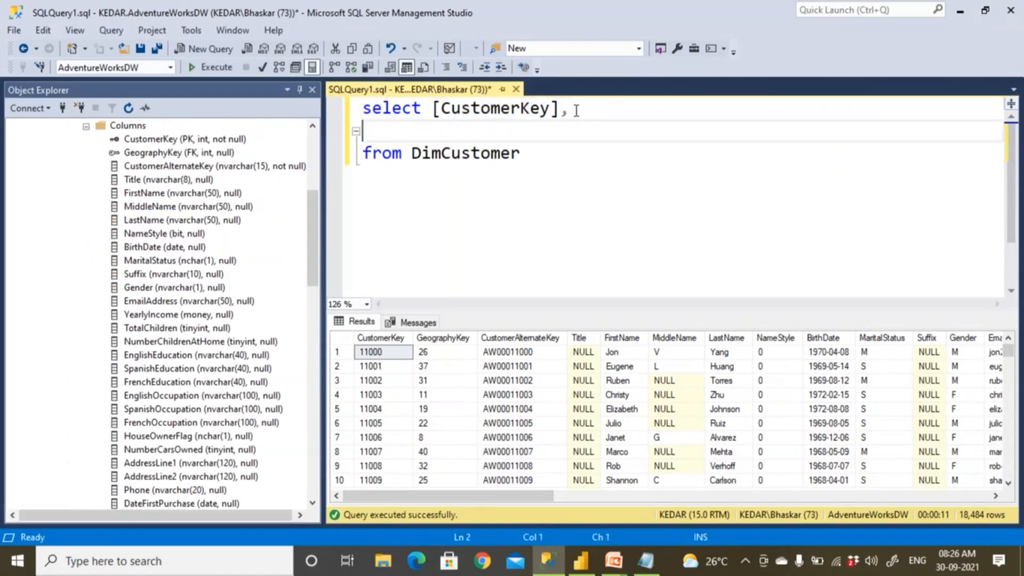
key(Tab)
key(Tab)
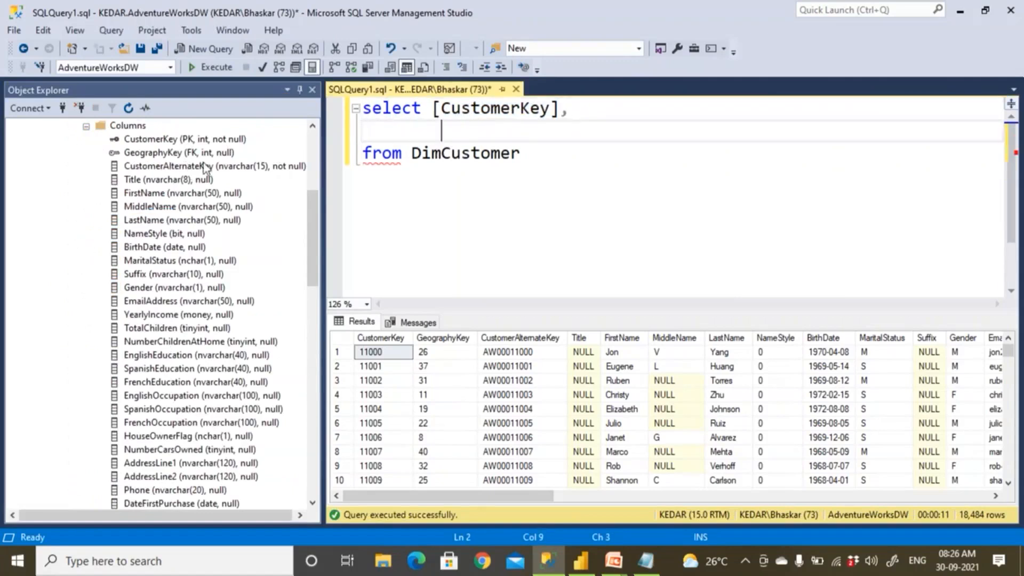
drag(171, 195, 604, 133)
click(590, 133)
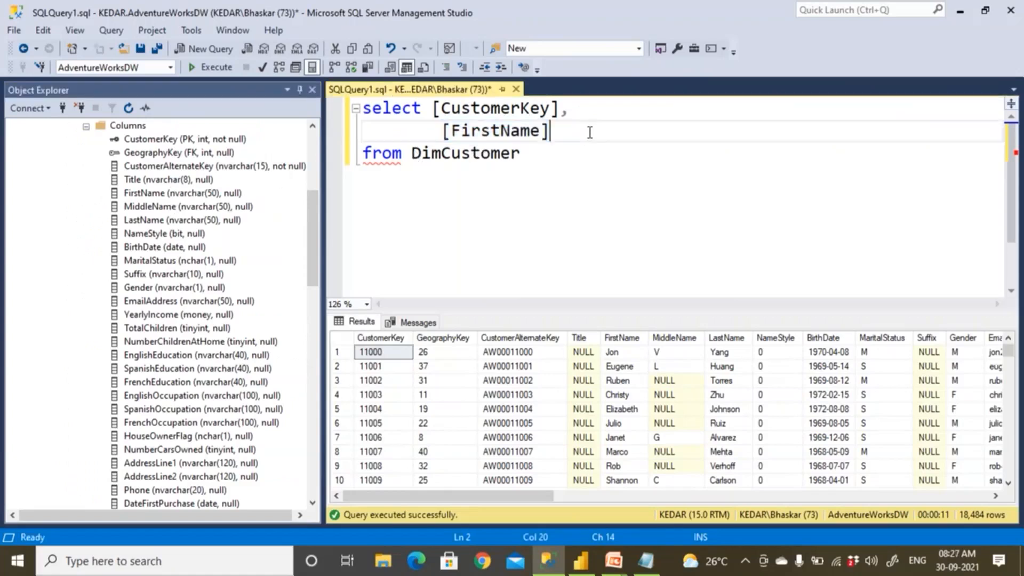
key(Return)
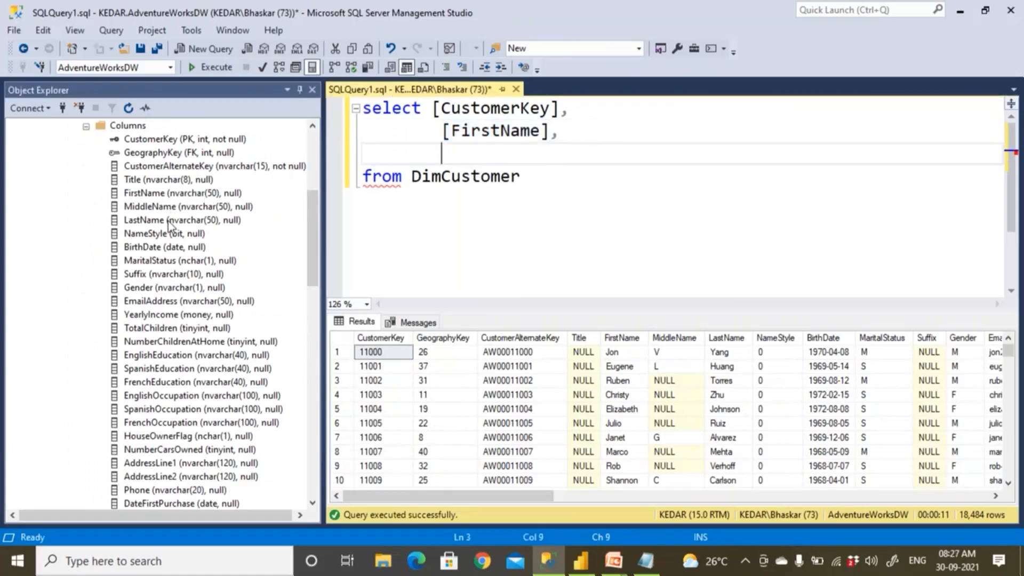
Add the LastName column beneath FirstName in the select list and indent it to match
drag(168, 224, 455, 152)
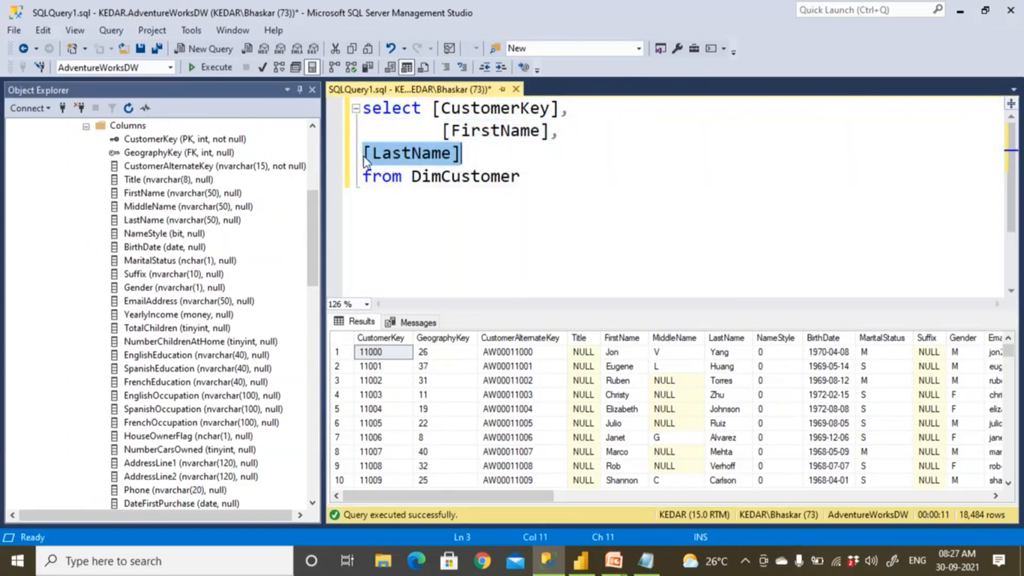
key(Home)
key(Tab)
key(Tab)
Insert the MiddleName column with a trailing comma on an indented line between FirstName and LastName
click(562, 133)
key(Return)
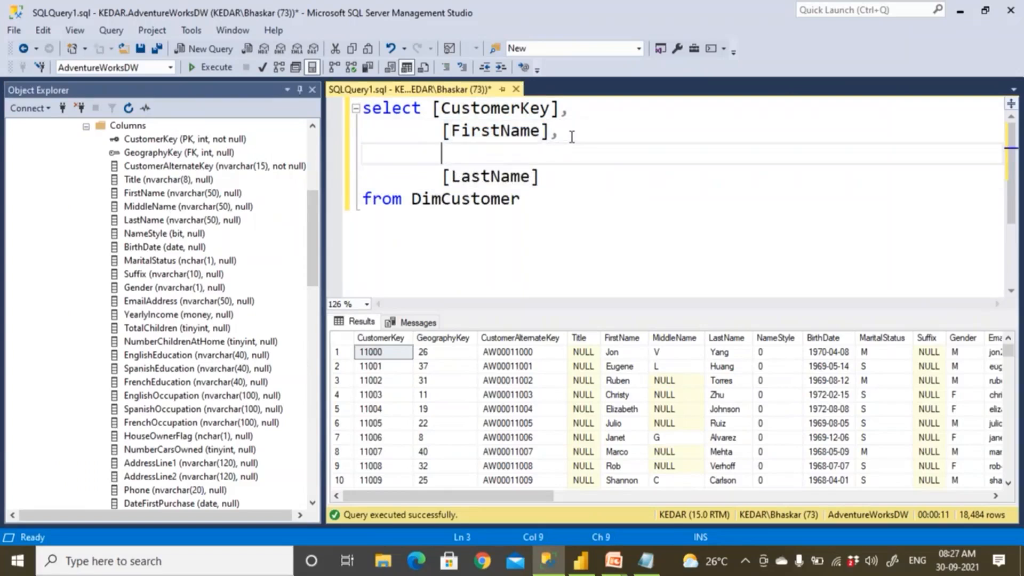
drag(166, 207, 468, 160)
key(Home)
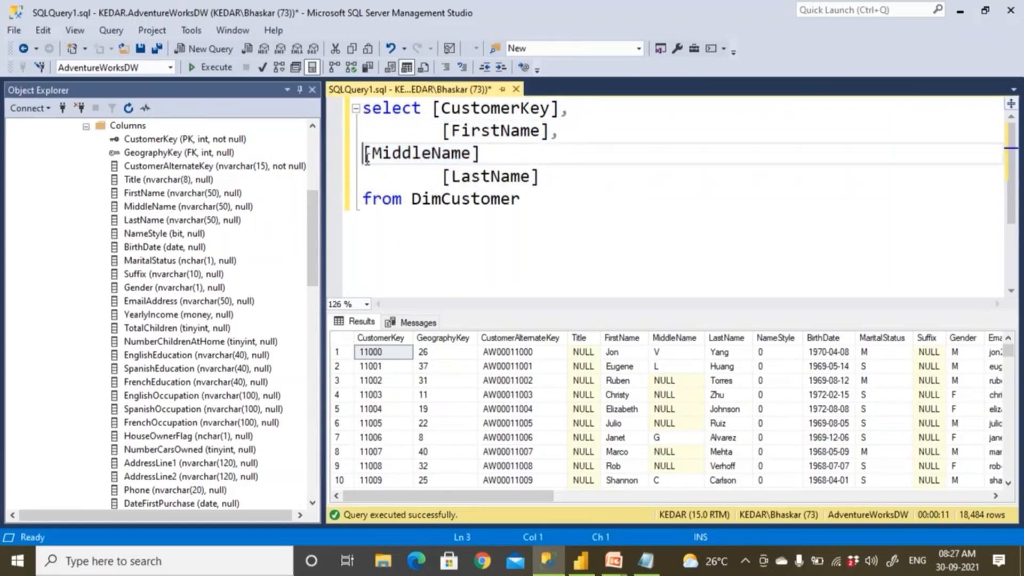
key(Tab)
key(Tab)
click(571, 153)
text(,)
Put a comma after LastName and add the BirthDate column on an indented line below it
click(541, 178)
text(,)
key(Return)
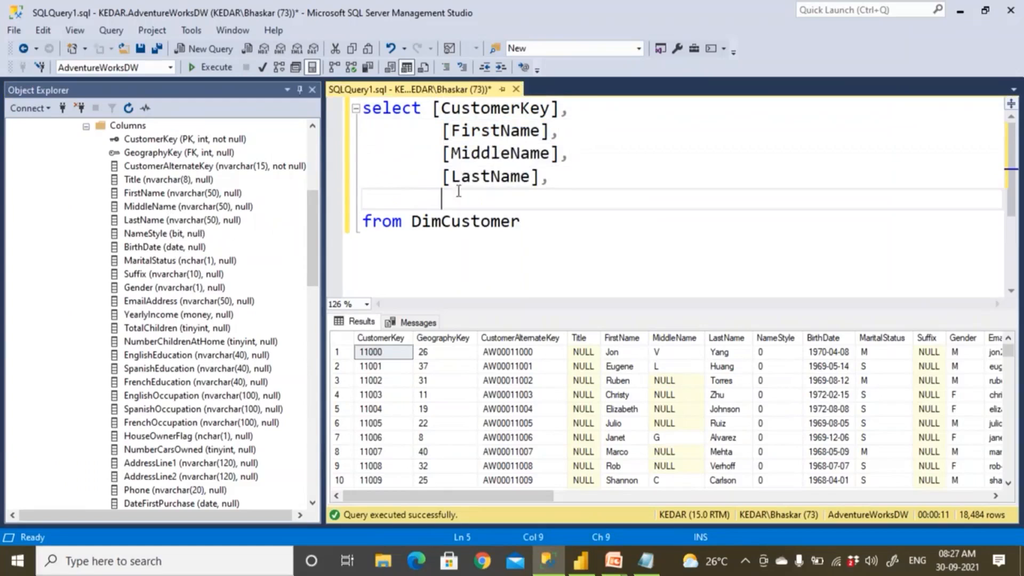
drag(149, 248, 379, 209)
click(363, 199)
key(Tab)
key(Tab)
Put a comma after BirthDate and add the Gender column on an indented line below it
click(556, 200)
text(,)
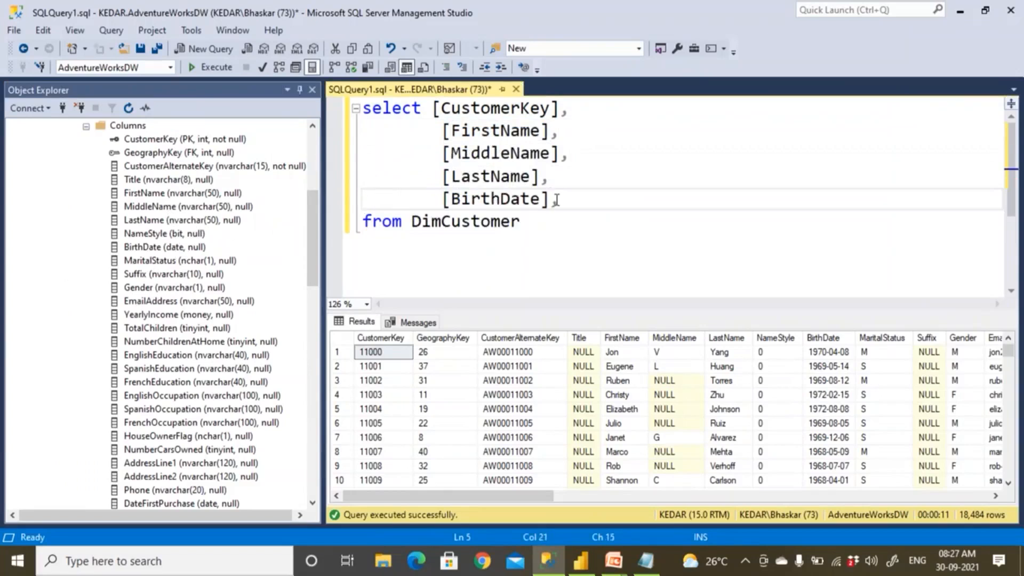
key(Return)
drag(160, 288, 475, 217)
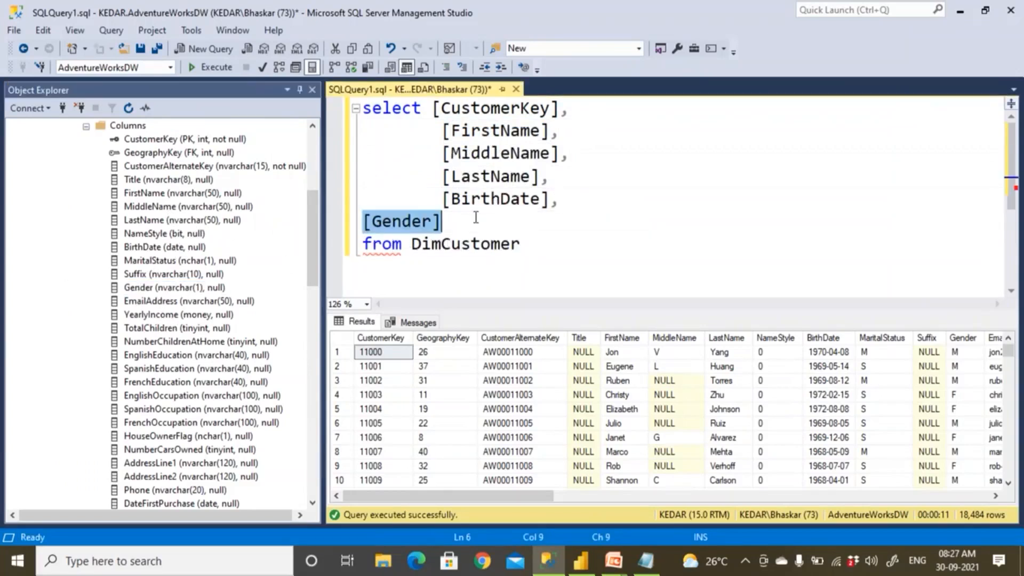
click(363, 231)
key(Tab)
key(Tab)
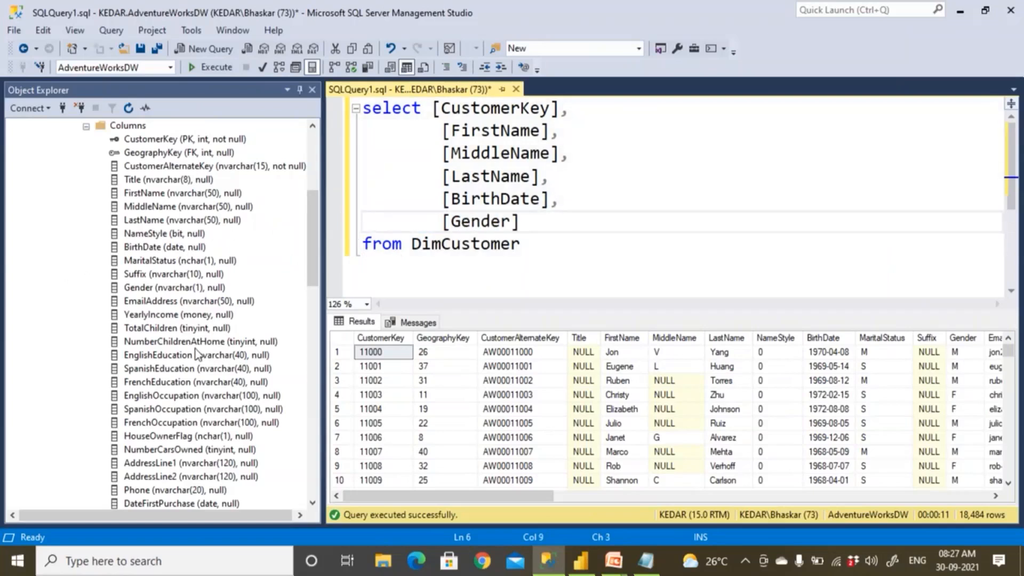
Put a comma after Gender and add the YearlyIncome column on an indented line below it
scroll(196, 354, down, 3)
click(181, 382)
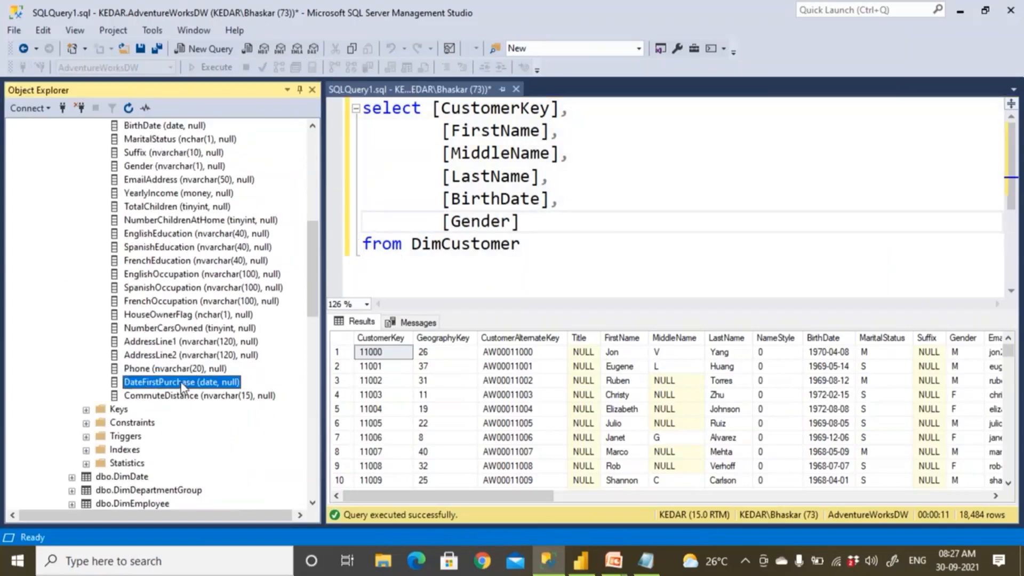
click(180, 397)
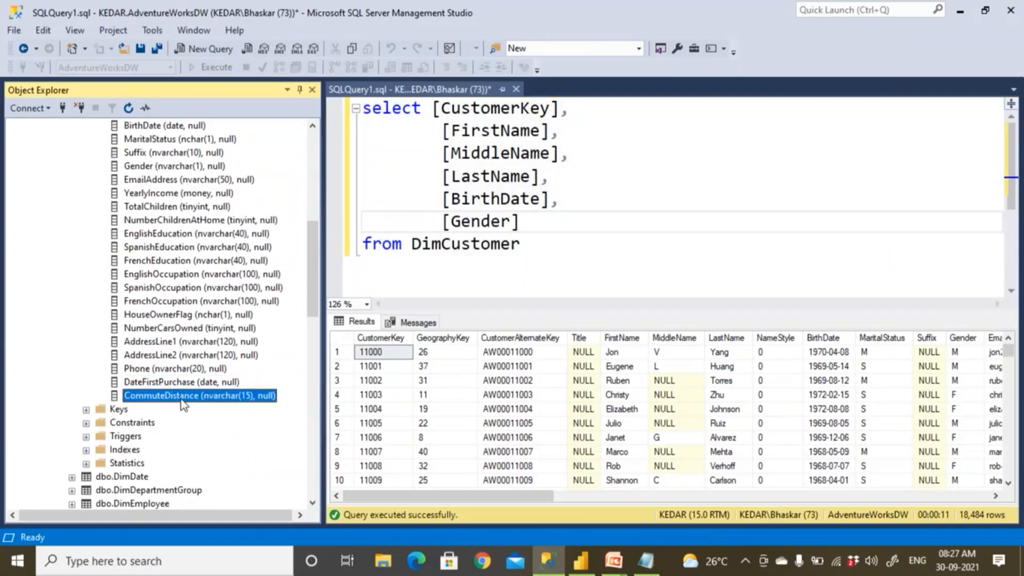
click(167, 325)
click(166, 315)
click(159, 303)
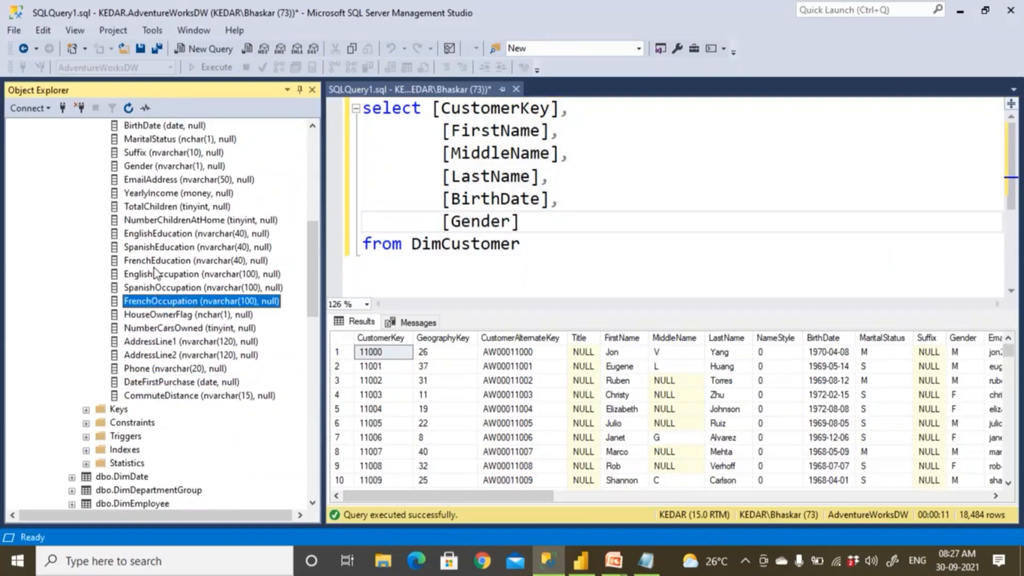
click(180, 195)
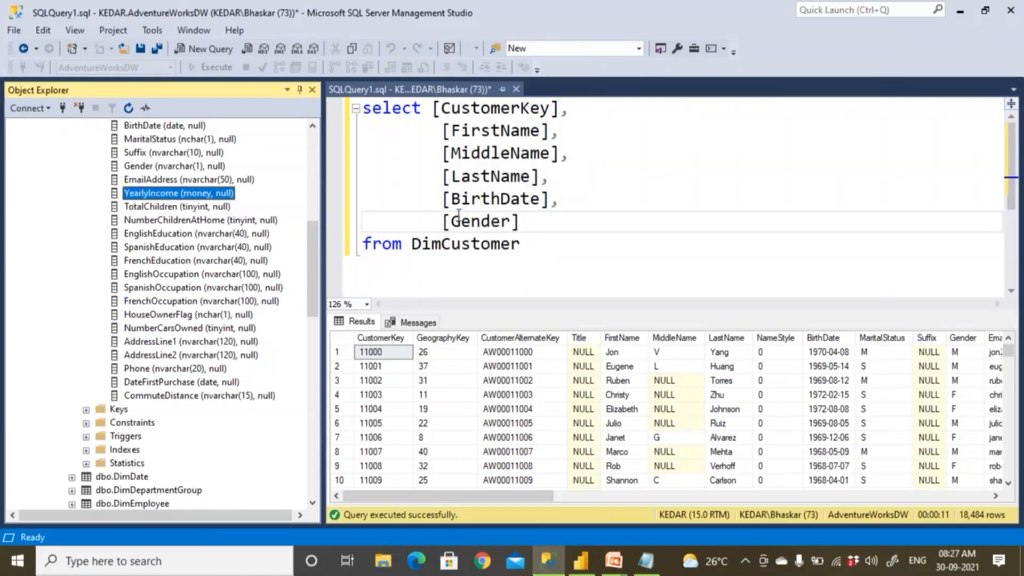
click(534, 222)
text(,)
key(Return)
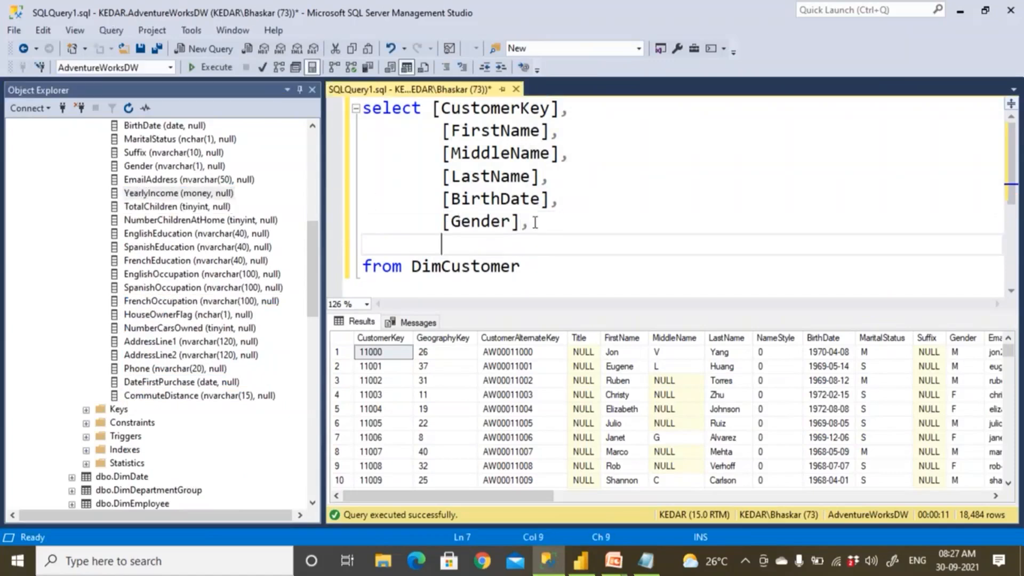
drag(189, 196, 364, 250)
click(365, 250)
key(Tab)
key(Tab)
Execute the complete DimCustomer query with the YearlyIncome column included
drag(519, 267, 347, 109)
click(216, 72)
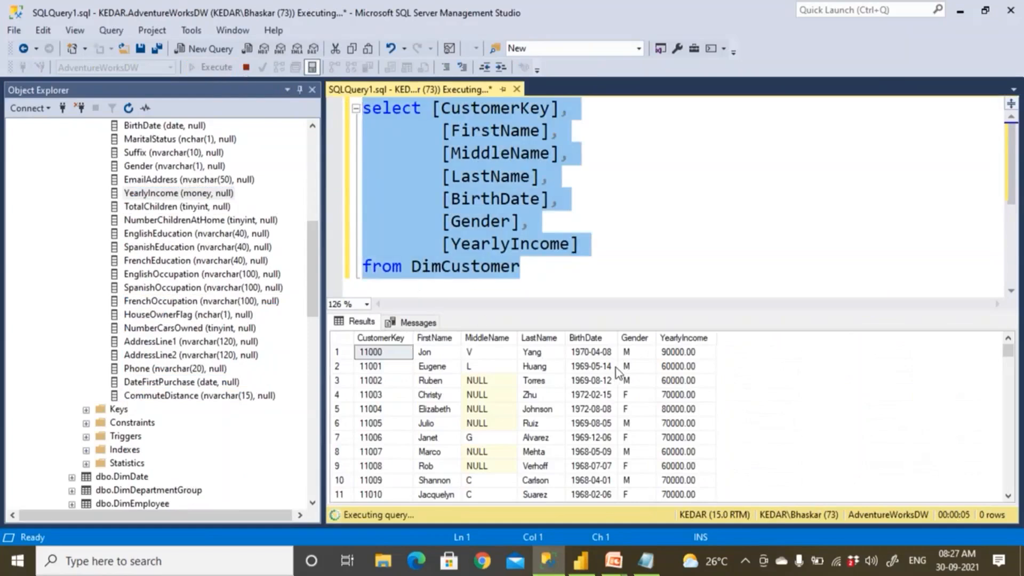
click(566, 208)
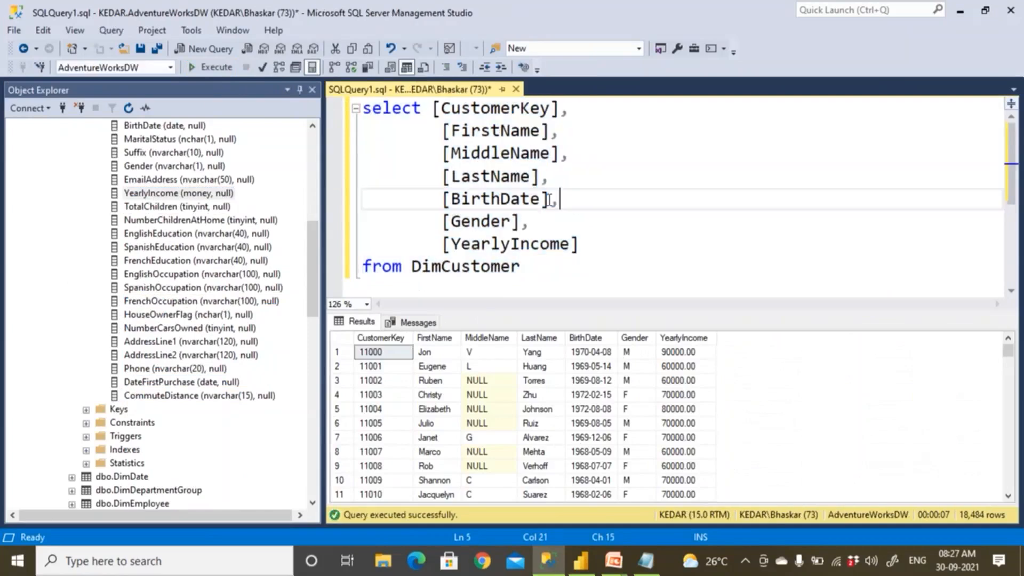
Begin a Concat function on the line below CustomerKey, with the FirstName column as its first argument
drag(443, 131, 563, 181)
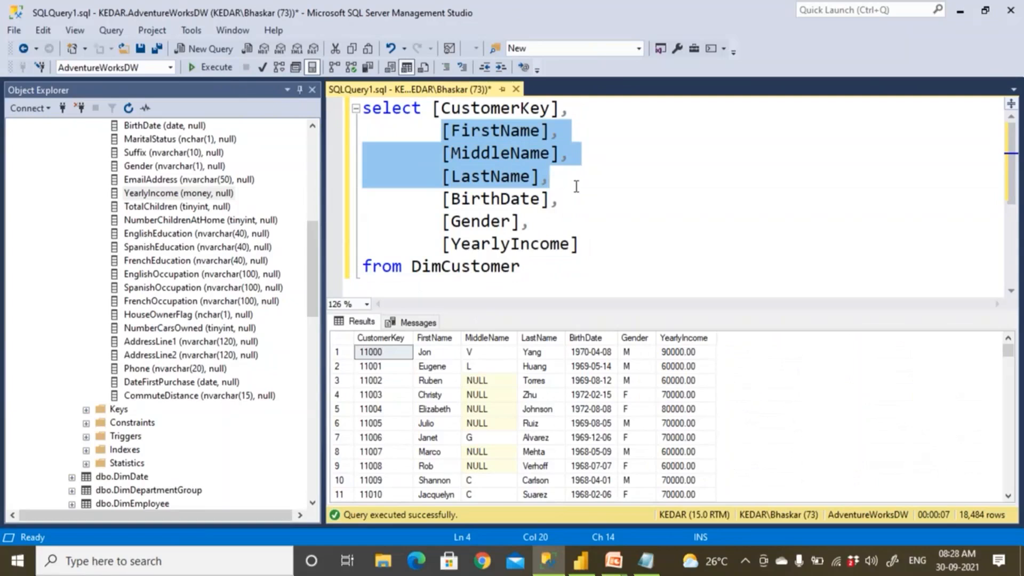
click(583, 133)
click(438, 128)
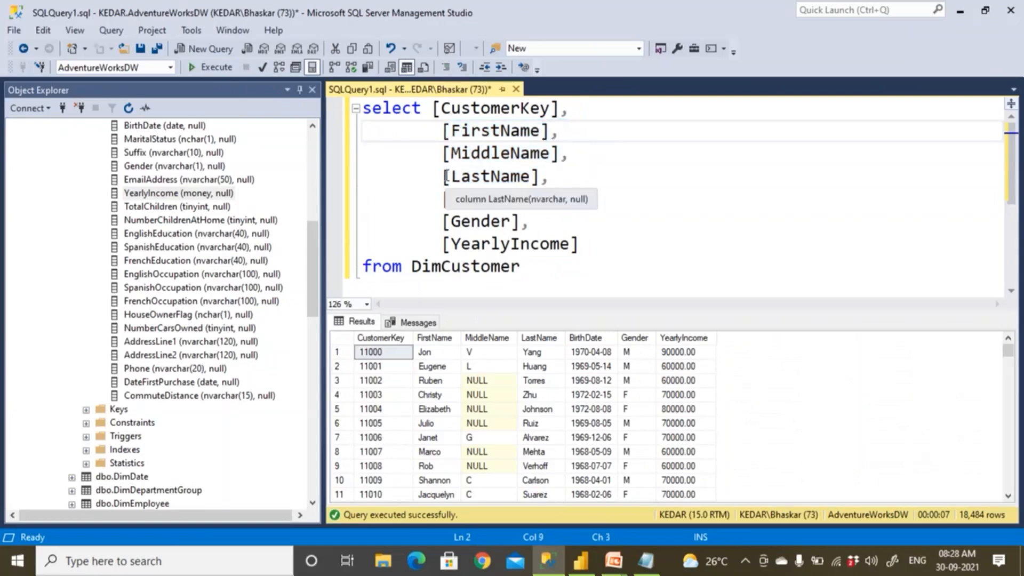
text(Concat)
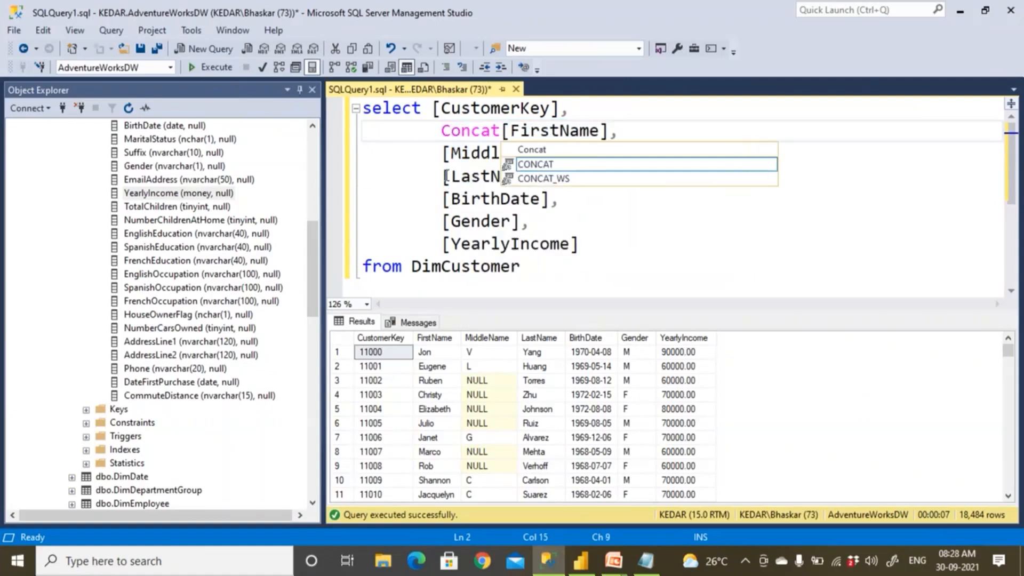
double_click(552, 163)
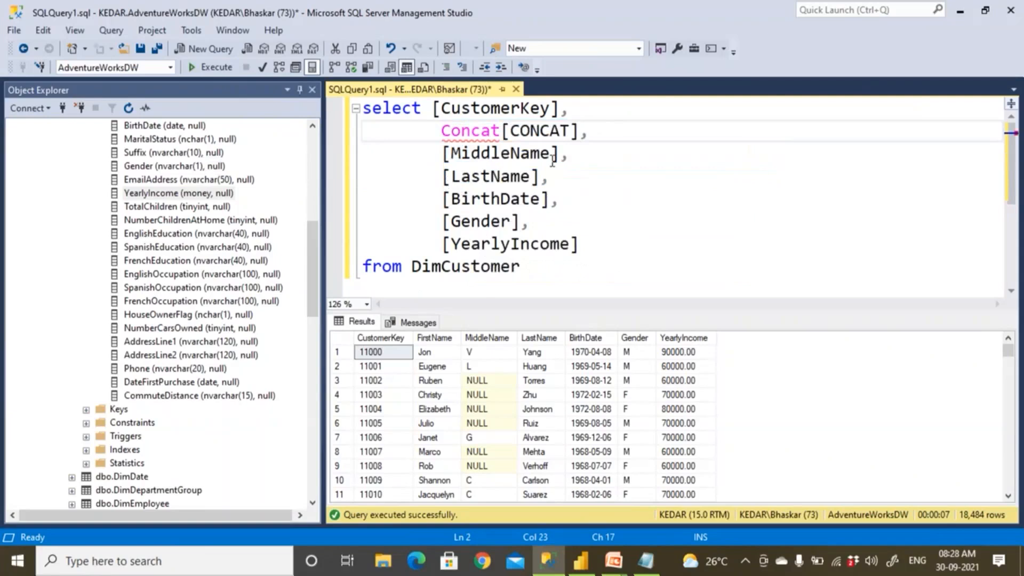
shift+click(503, 135)
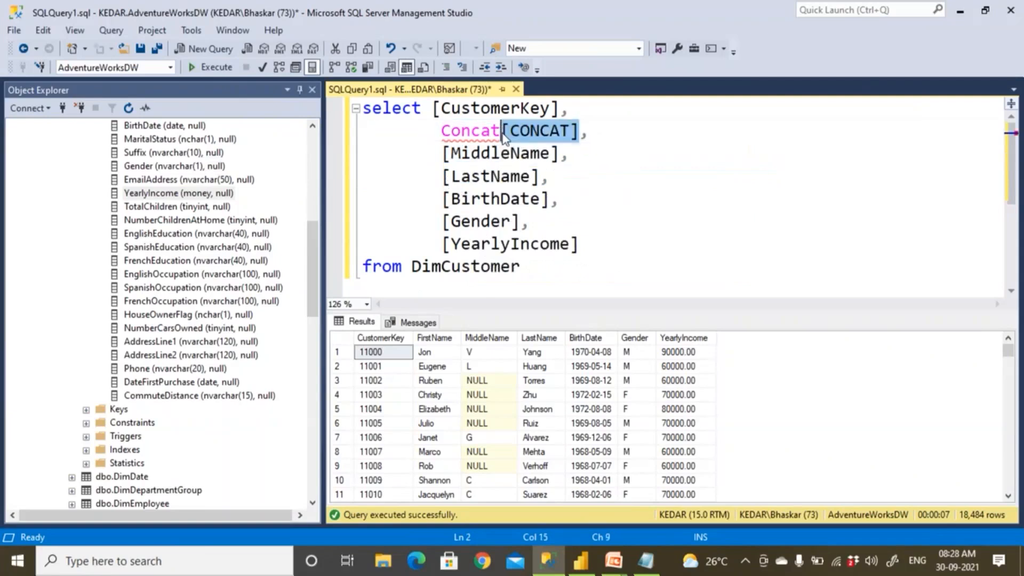
text((,)
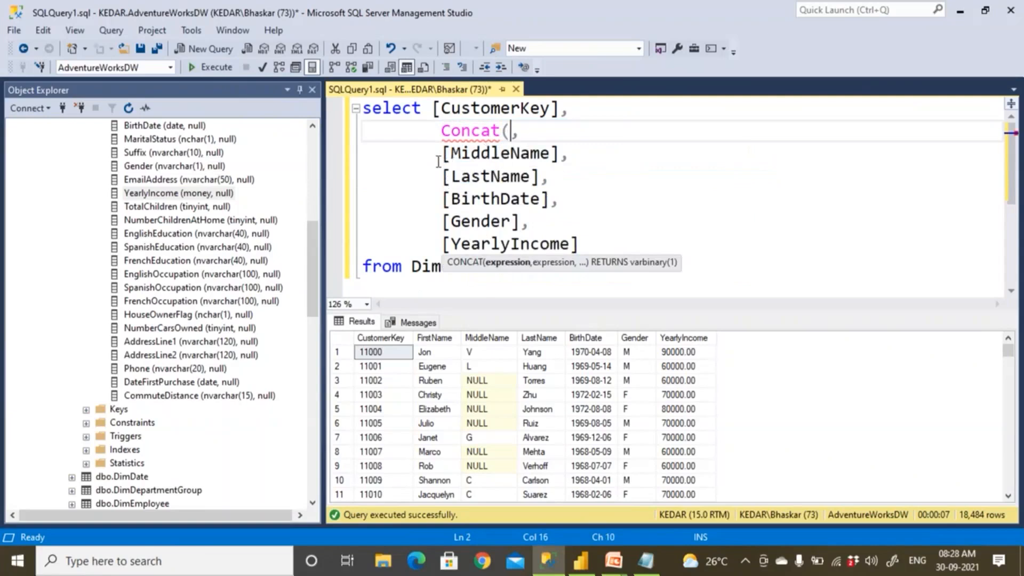
scroll(165, 227, up, 3)
drag(178, 314, 509, 133)
Join the MiddleName and LastName lines onto the Concat line as its further arguments
click(641, 133)
key(Delete)
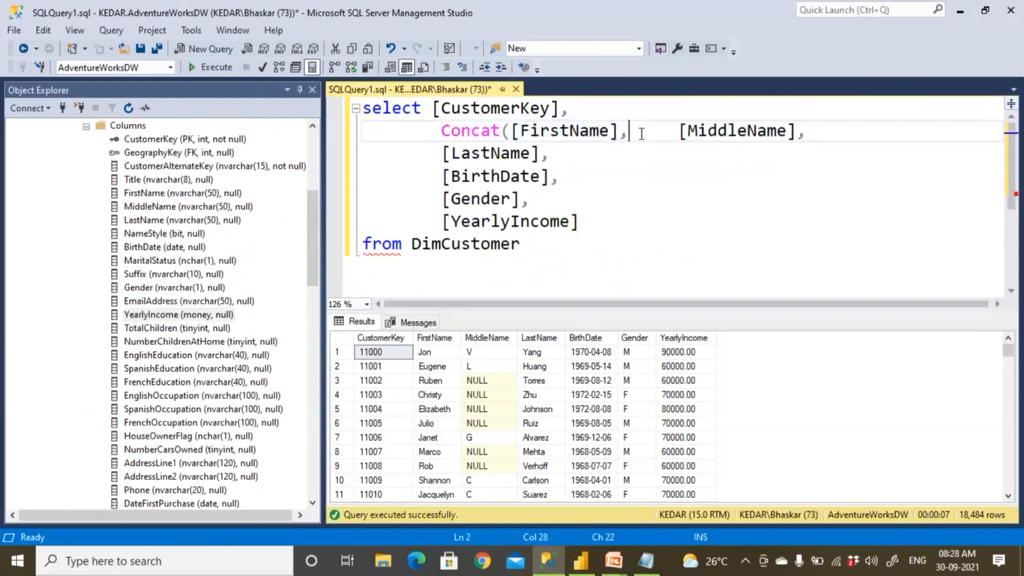
click(831, 132)
key(Delete)
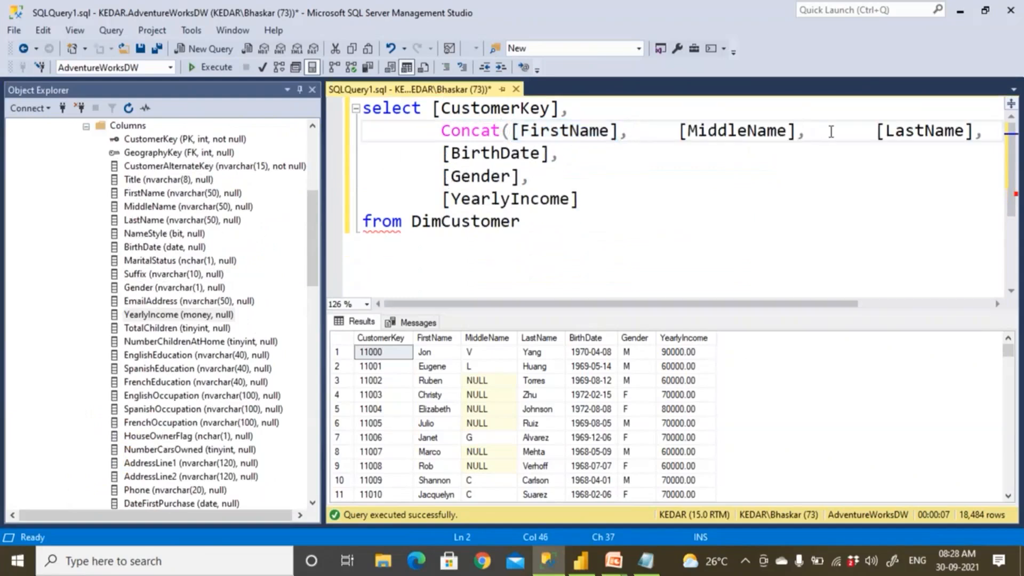
Close the Concat function after LastName and give it the alias FullName
click(866, 302)
click(868, 132)
text() S)
key(BackSpace)
key(BackSpace)
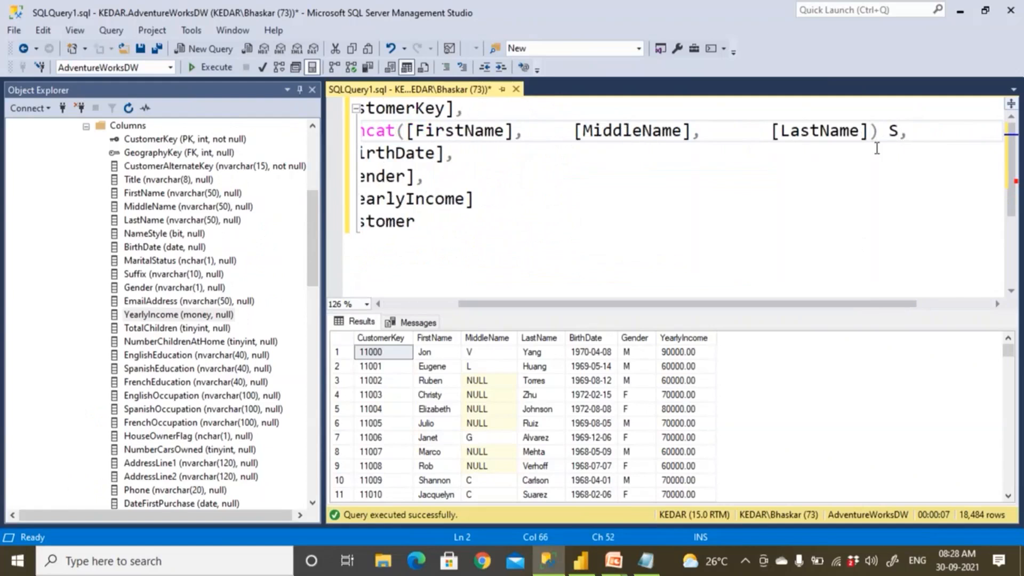
text(as )
text(FullNA)
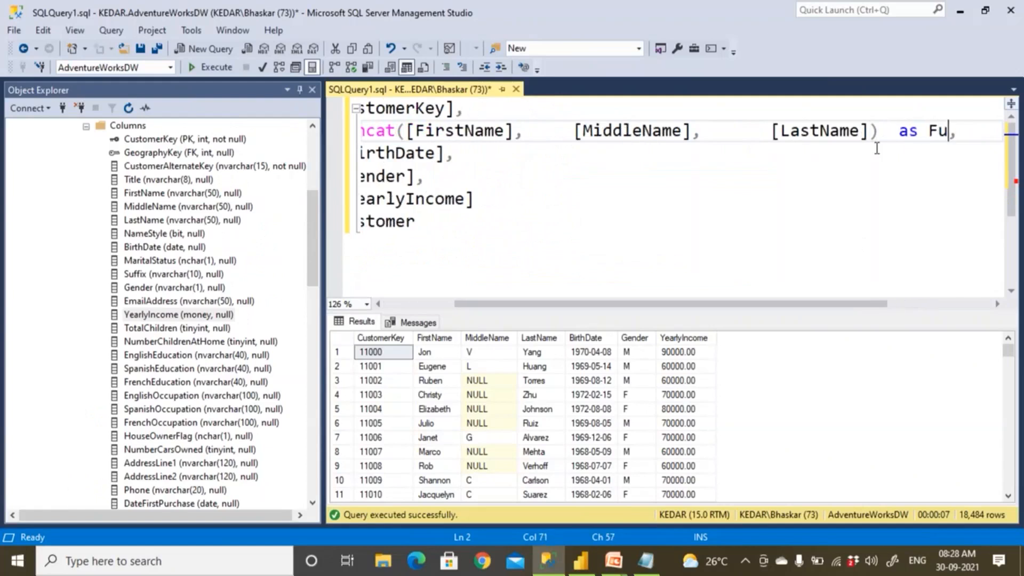
key(BackSpace)
text(ame)
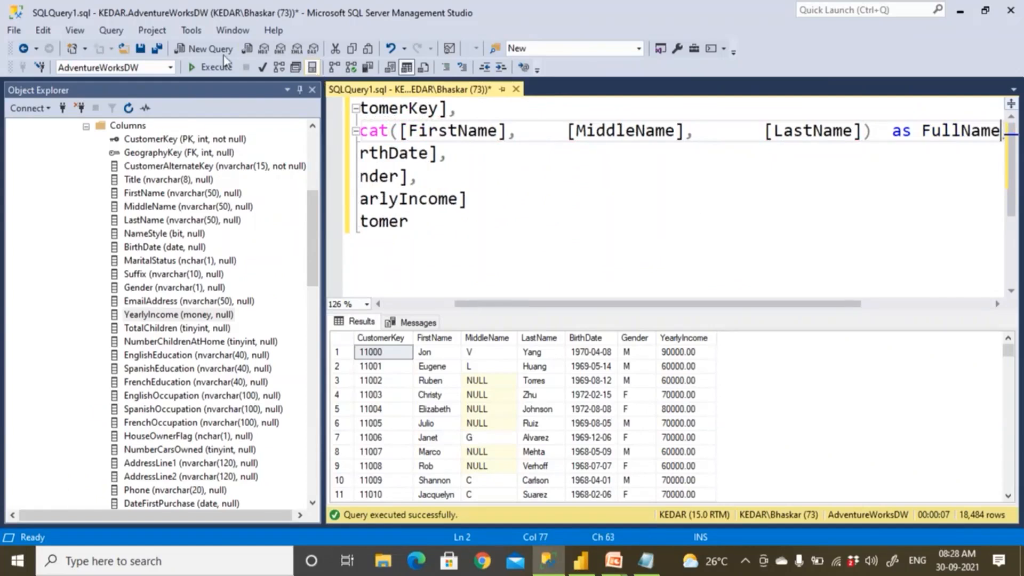
Execute the query and examine the combined names in the FullName column of the results
click(211, 66)
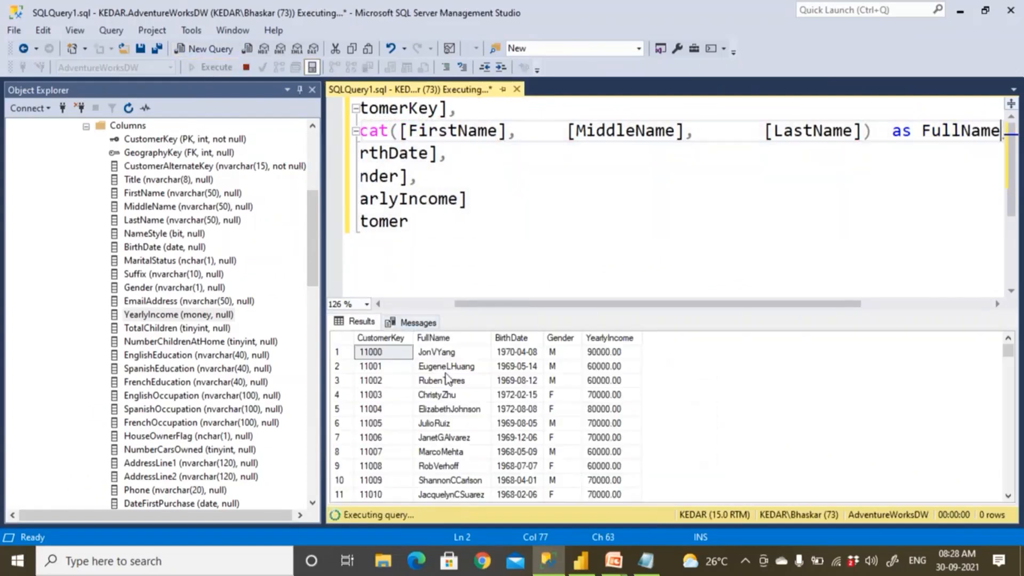
click(457, 400)
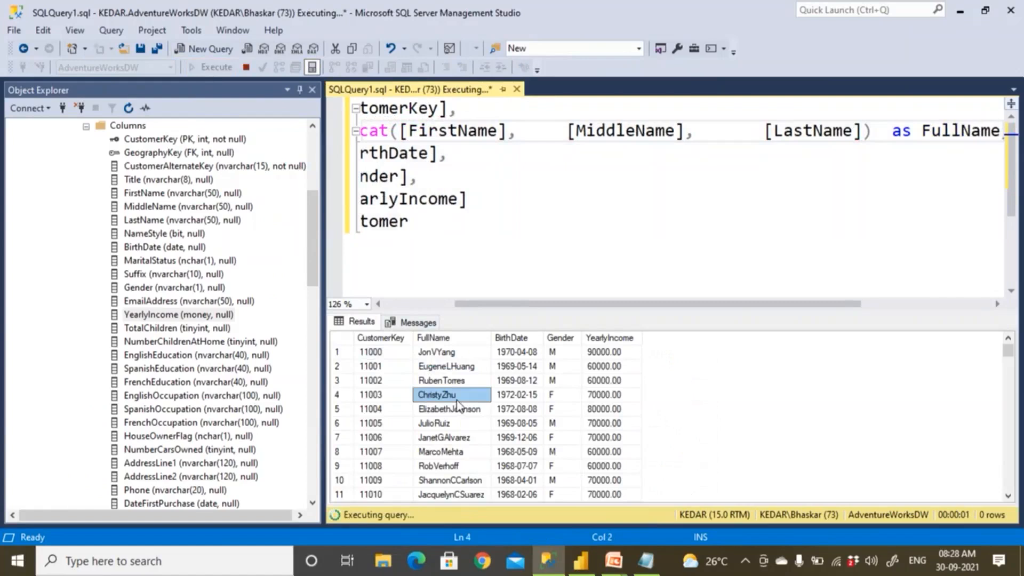
scroll(456, 408, down, 20)
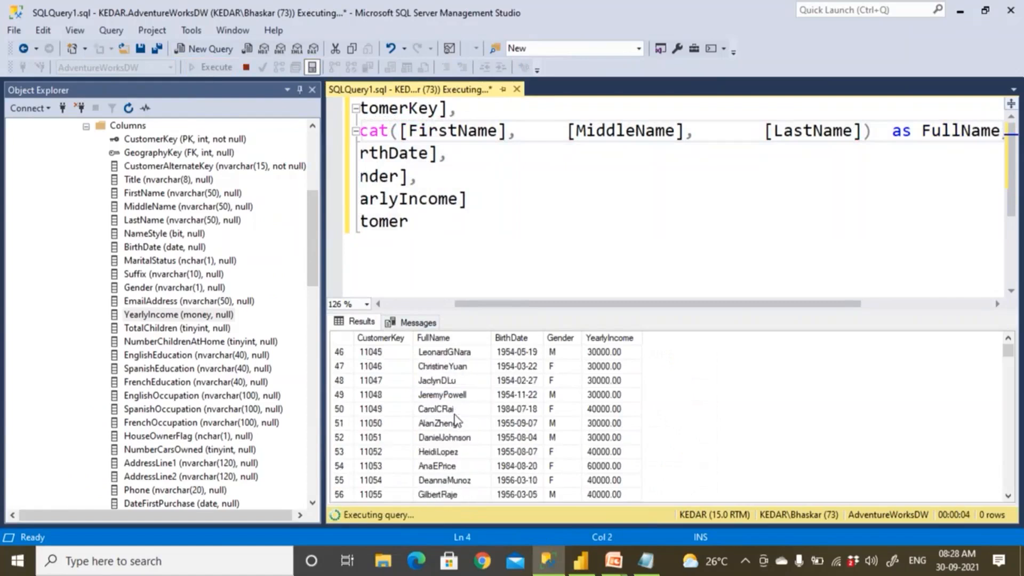
scroll(456, 427, down, 10)
scroll(457, 446, up, 14)
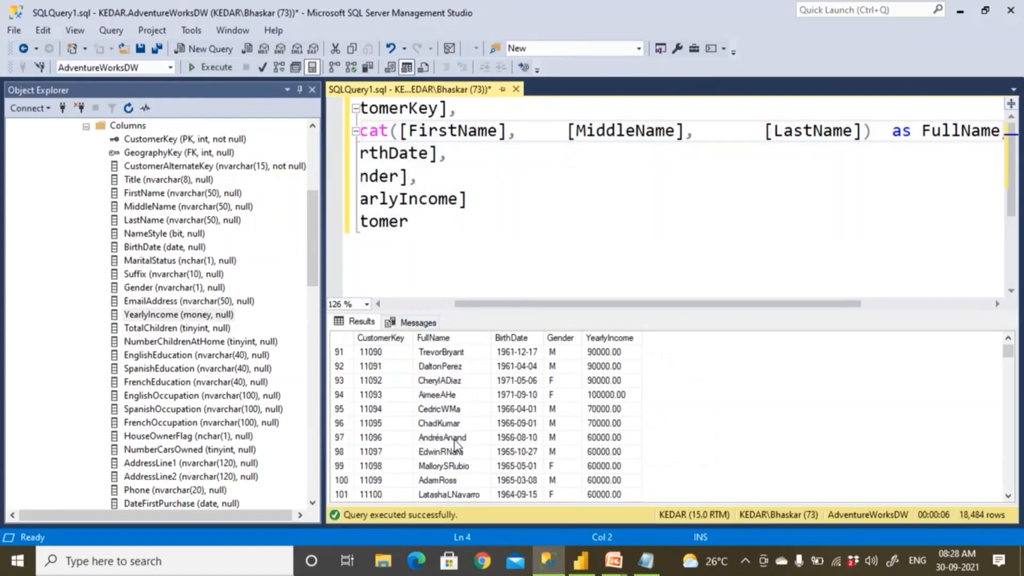
scroll(455, 445, up, 11)
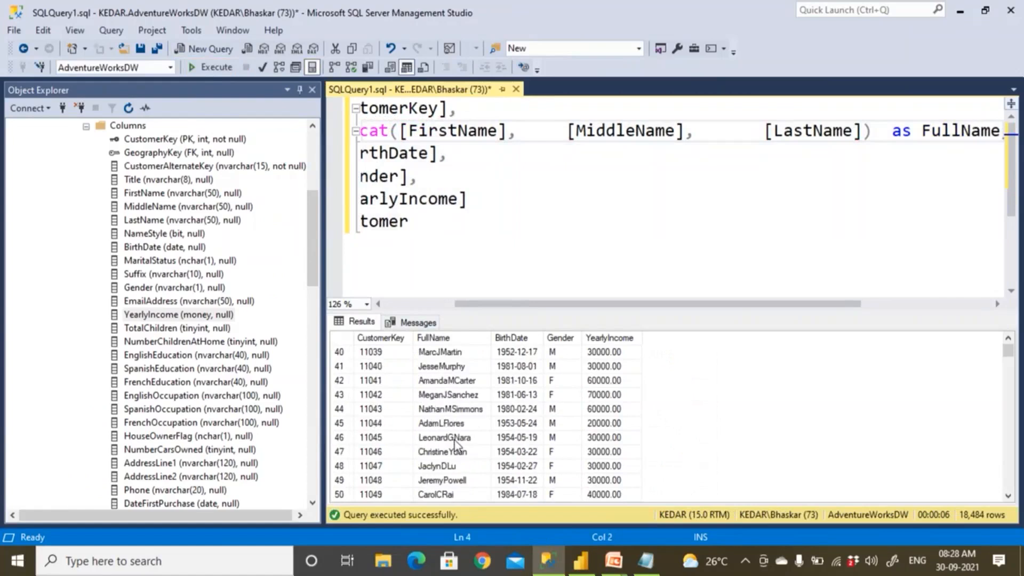
Reduce the query text to 95 % and copy the entire DimCustomer query
click(409, 302)
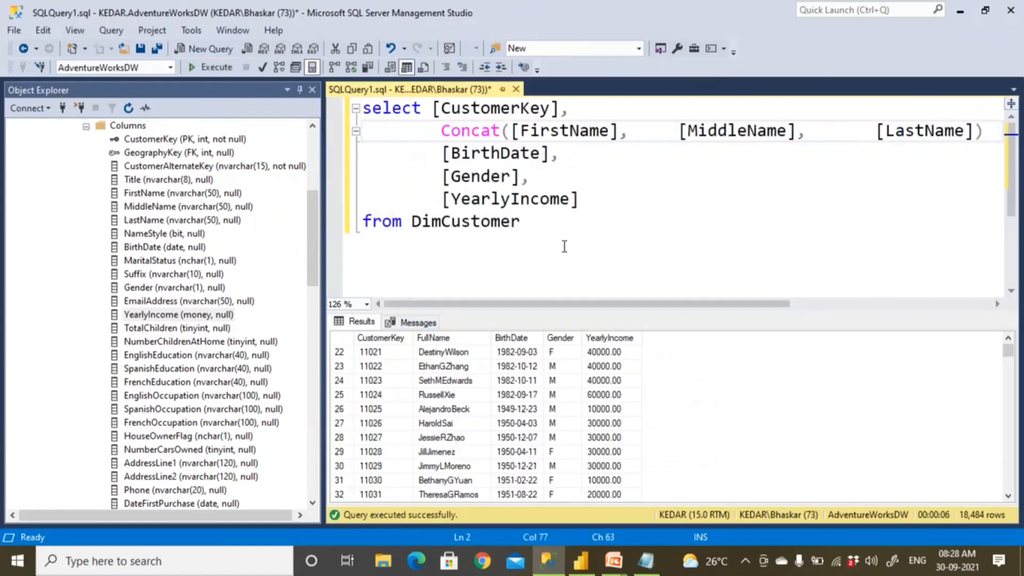
ctrl+scroll(564, 246, down, 3)
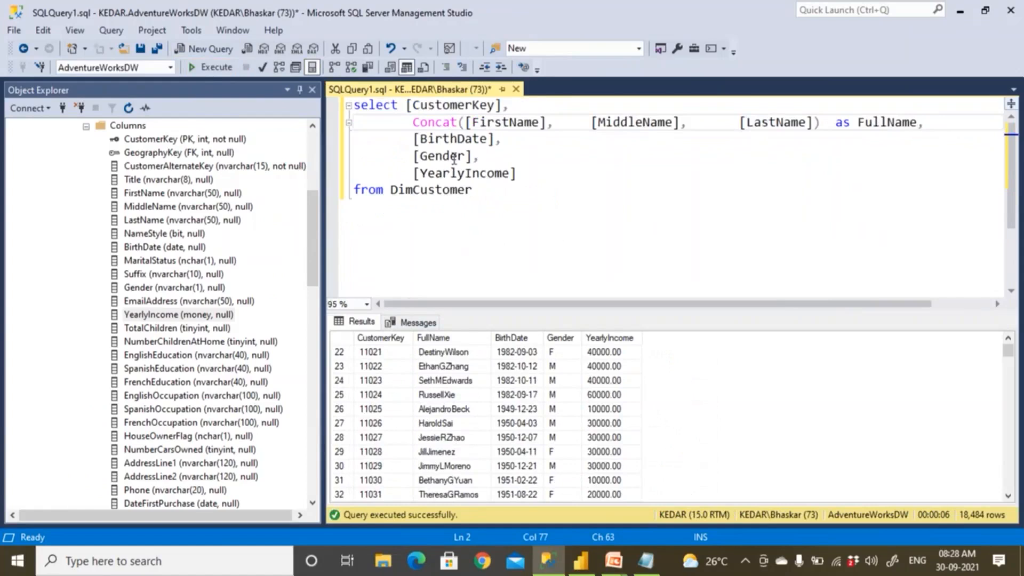
double_click(430, 127)
click(433, 205)
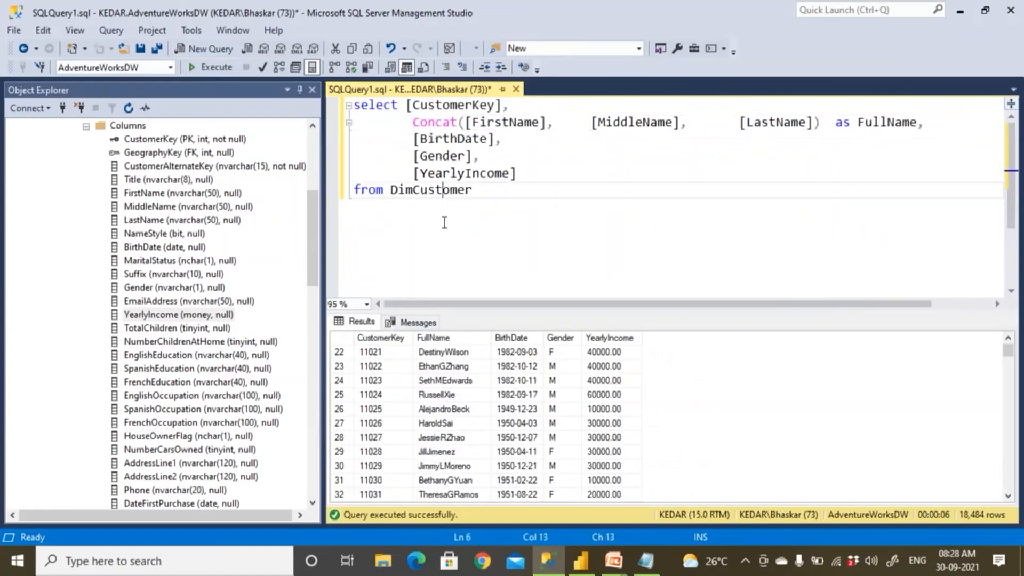
drag(472, 190, 335, 96)
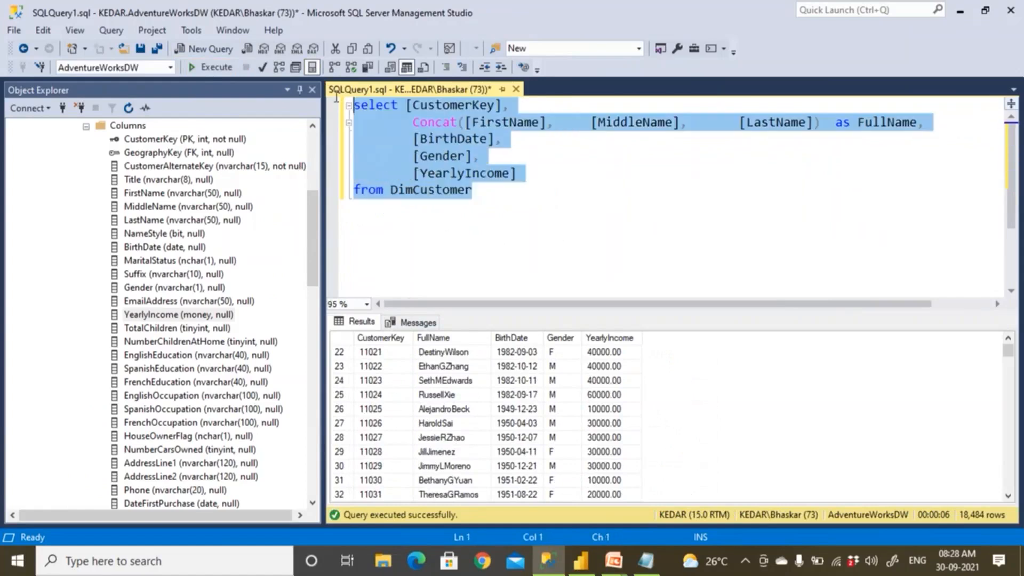
right_click(390, 136)
click(421, 164)
Switch to the Notepad notes and highlight the Queries entry under SQL
click(581, 561)
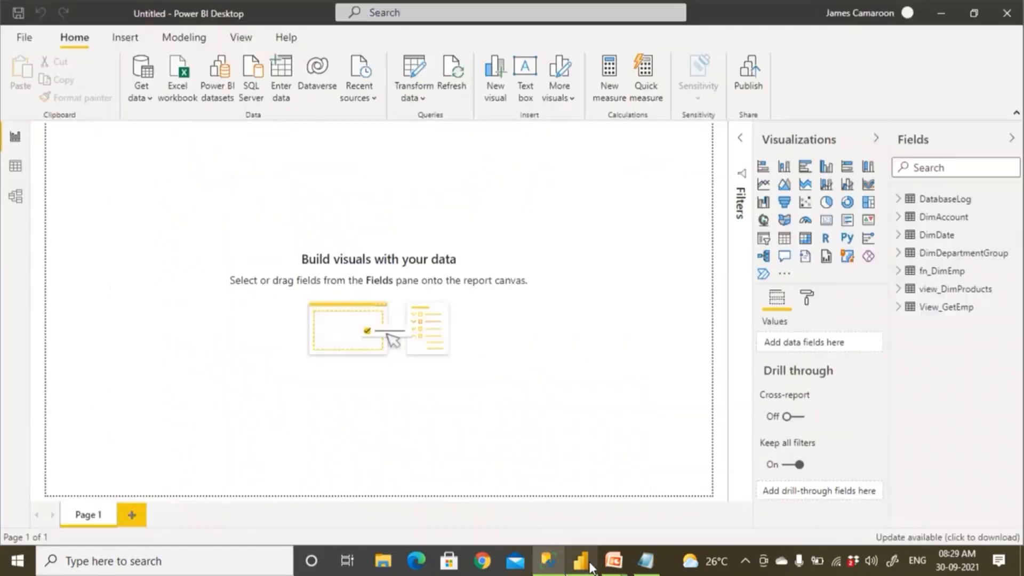
click(645, 561)
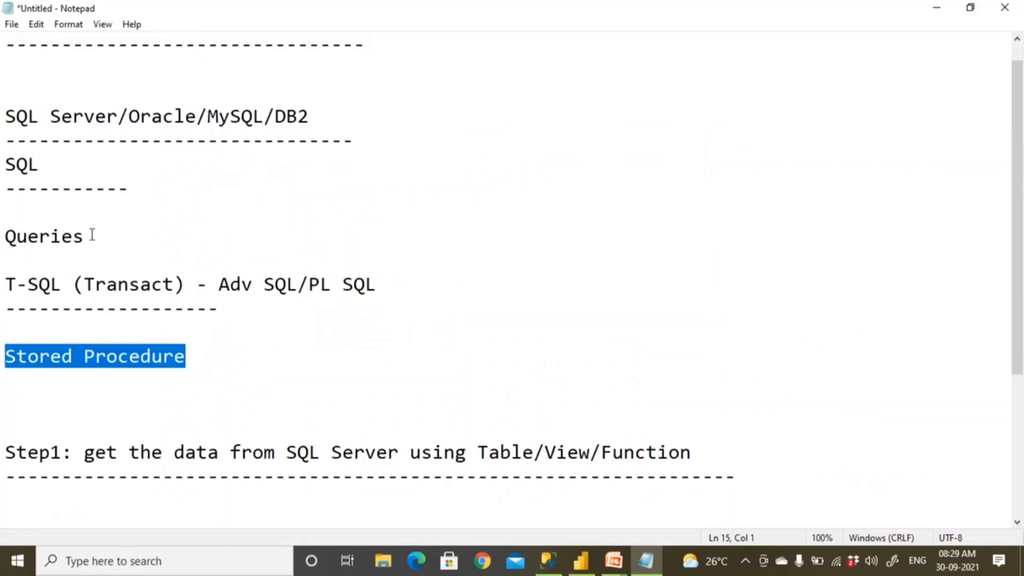
drag(91, 235, 6, 236)
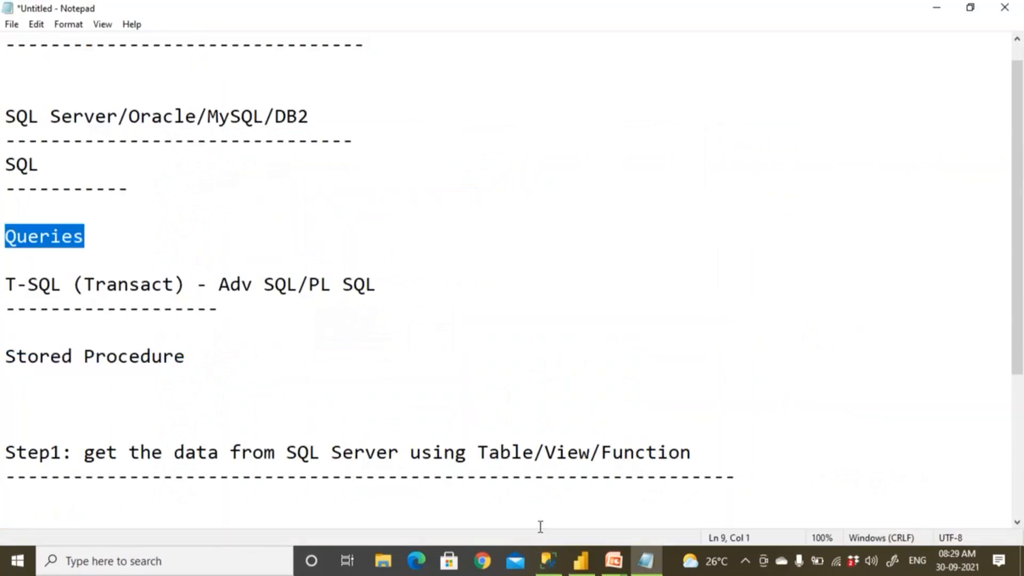
Switch to Power BI Desktop and start a new data connection to SQL Server
click(548, 560)
click(581, 560)
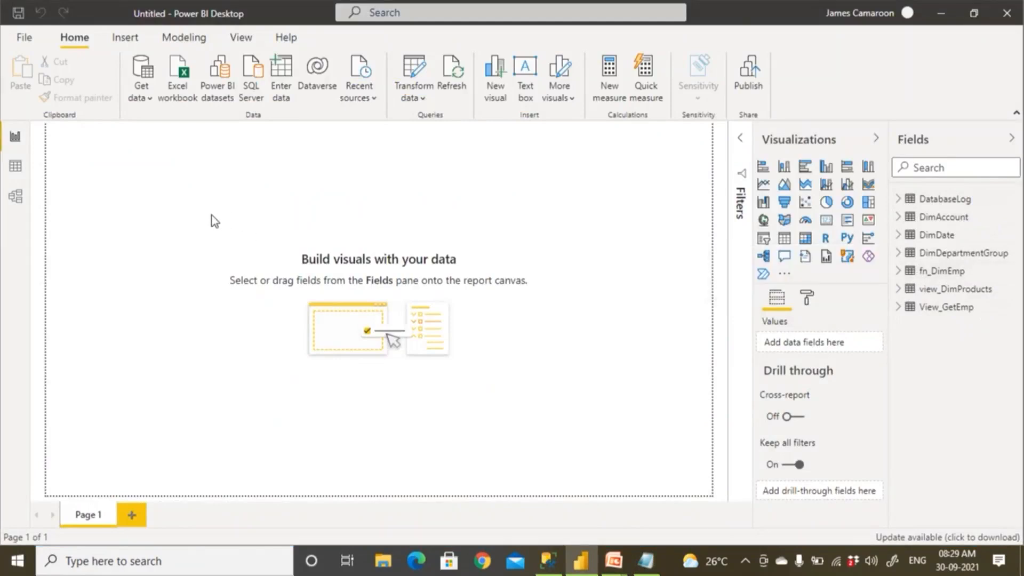
click(150, 104)
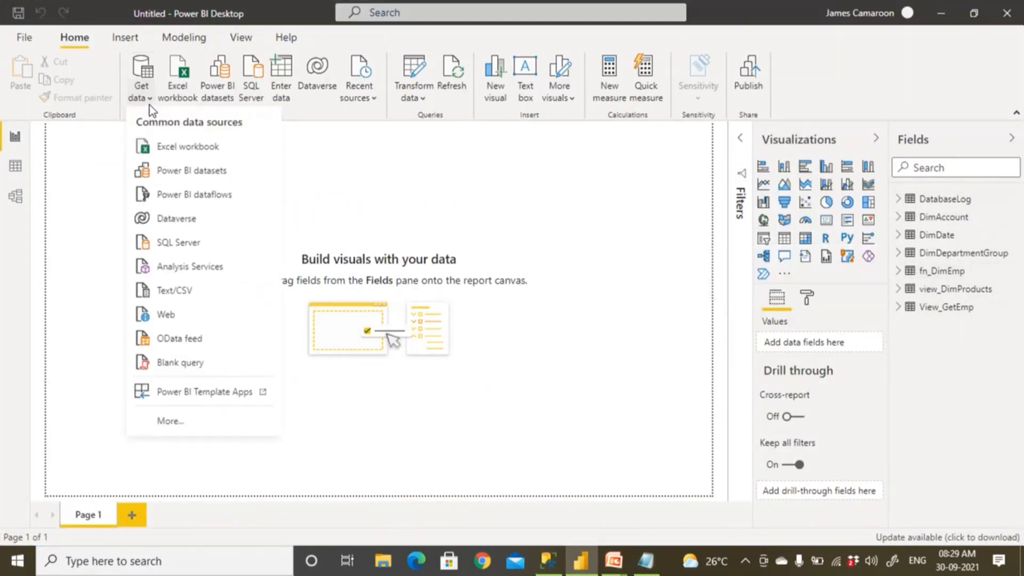
click(174, 247)
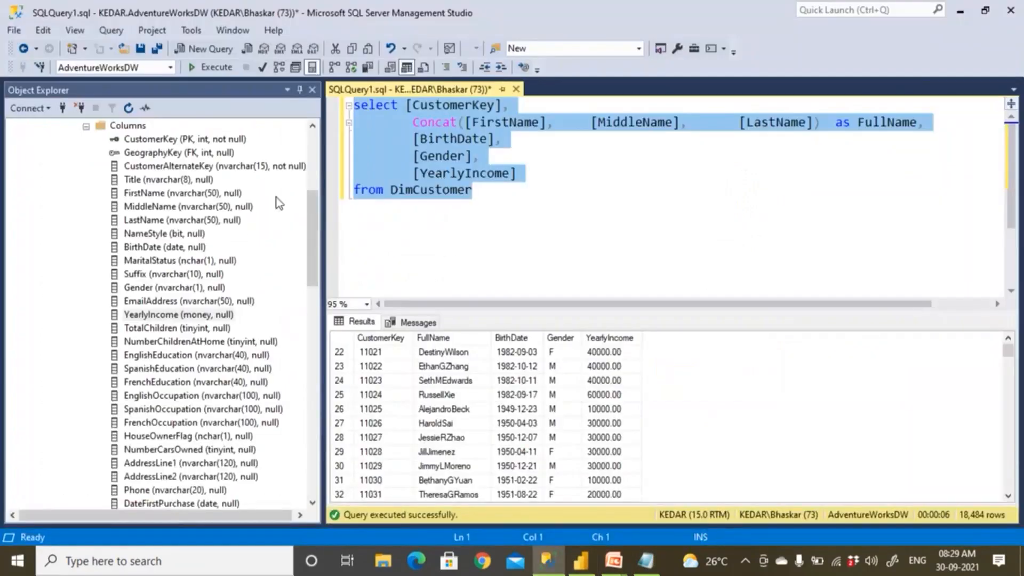
Copy the AdventureWorksDW database name in SQL Server Management Studio and paste it as the database of the Power BI Desktop connection
scroll(245, 208, up, 6)
click(137, 194)
right_click(137, 195)
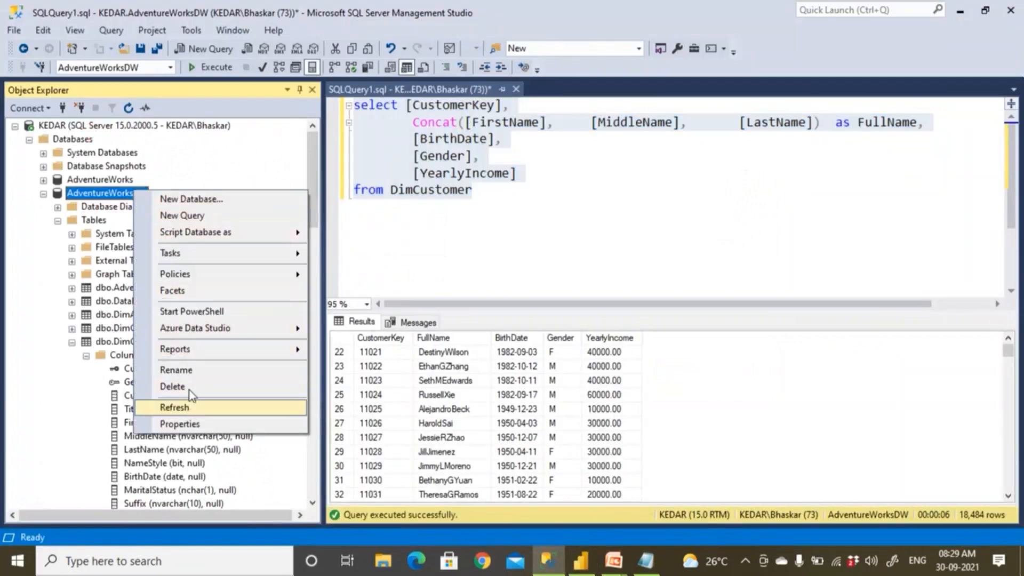
click(187, 370)
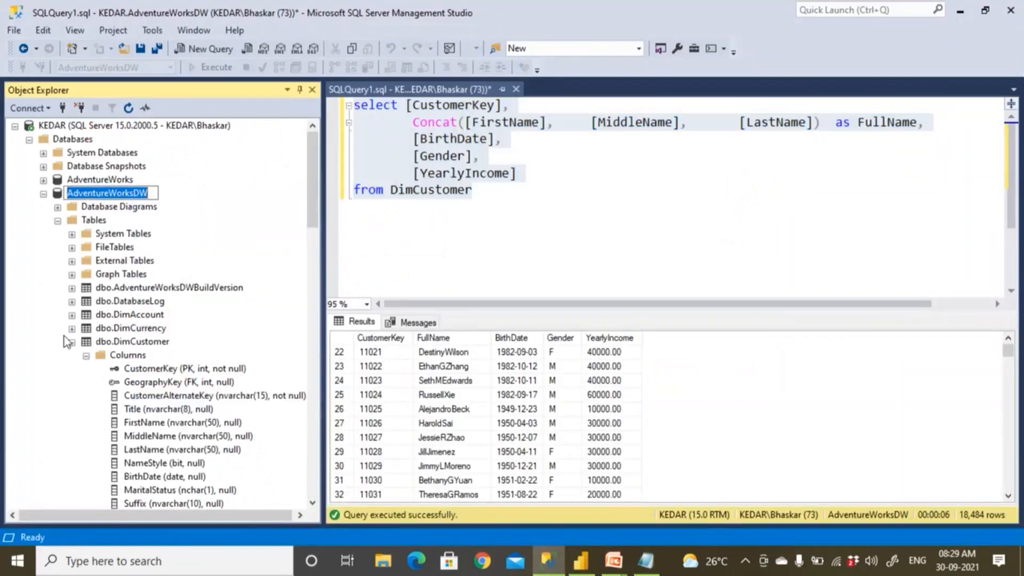
key(alt+Tab)
click(296, 250)
key(ctrl+v)
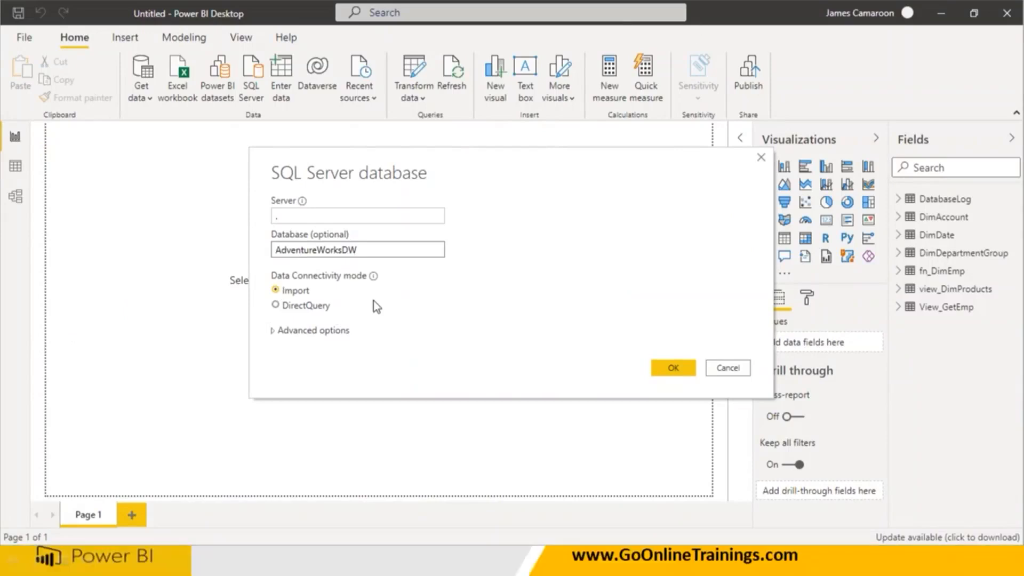
drag(265, 342, 358, 346)
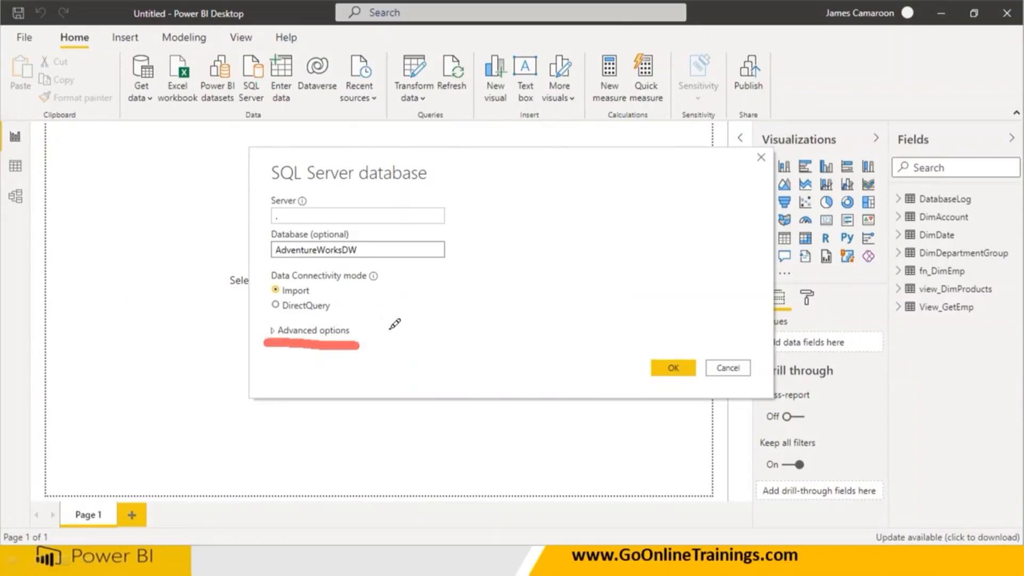
drag(433, 300, 456, 368)
mouse_move(499, 299)
mouse_down()
mouse_move(513, 312)
mouse_move(518, 357)
mouse_up()
mouse_move(534, 295)
mouse_down()
mouse_move(561, 292)
mouse_move(640, 342)
mouse_up()
drag(639, 303, 603, 316)
mouse_move(661, 278)
mouse_down()
mouse_move(685, 310)
mouse_move(695, 285)
mouse_up()
mouse_move(711, 269)
mouse_down()
mouse_move(720, 314)
mouse_move(635, 351)
mouse_move(719, 384)
mouse_move(664, 333)
mouse_up()
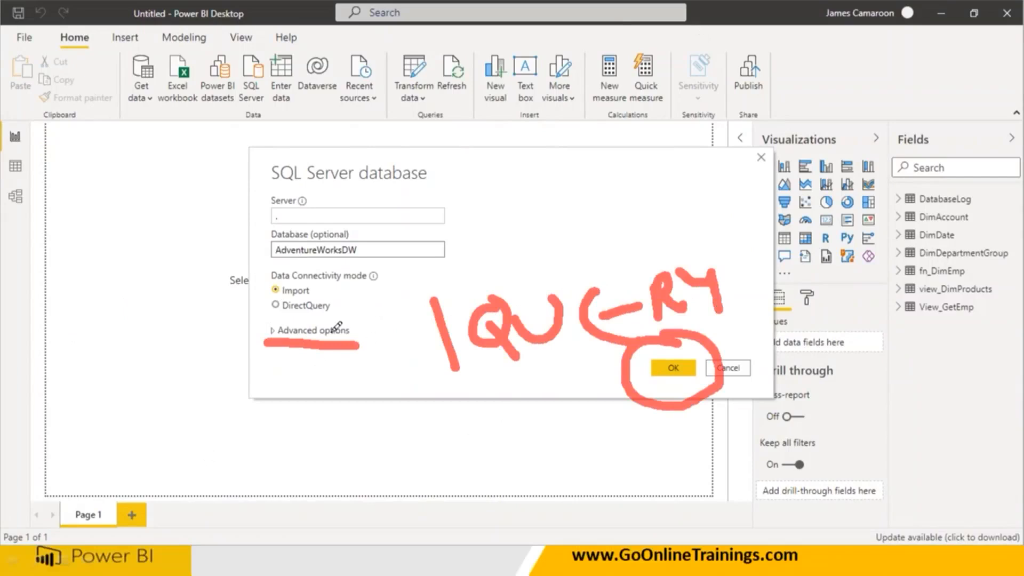
mouse_move(366, 320)
mouse_down()
mouse_move(272, 316)
mouse_move(253, 366)
mouse_move(373, 319)
mouse_up()
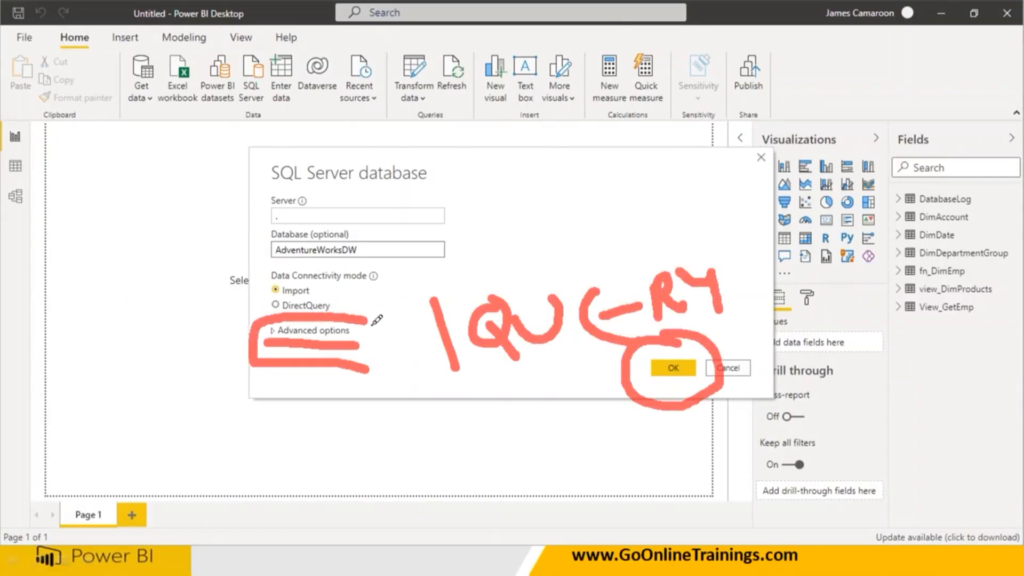
click(681, 23)
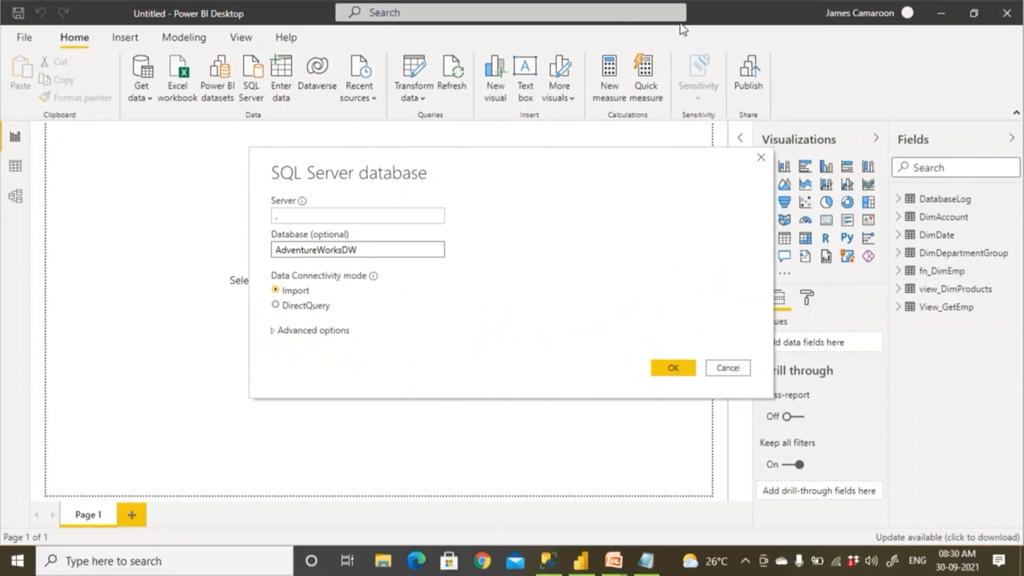
Expand the connection's advanced options and fill the SQL statement with the full DimCustomer query copied from SQL Server Management Studio
click(273, 331)
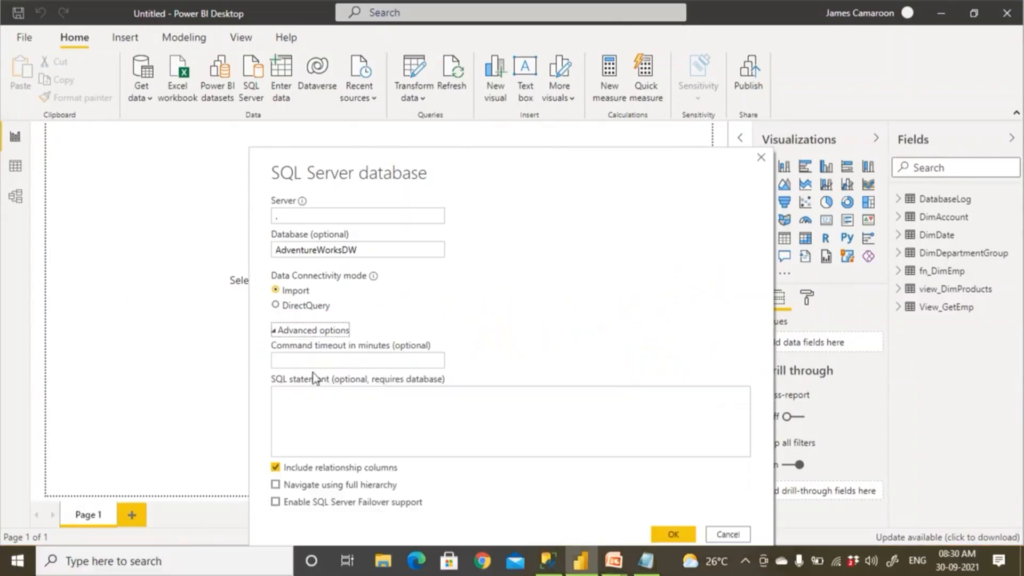
click(293, 402)
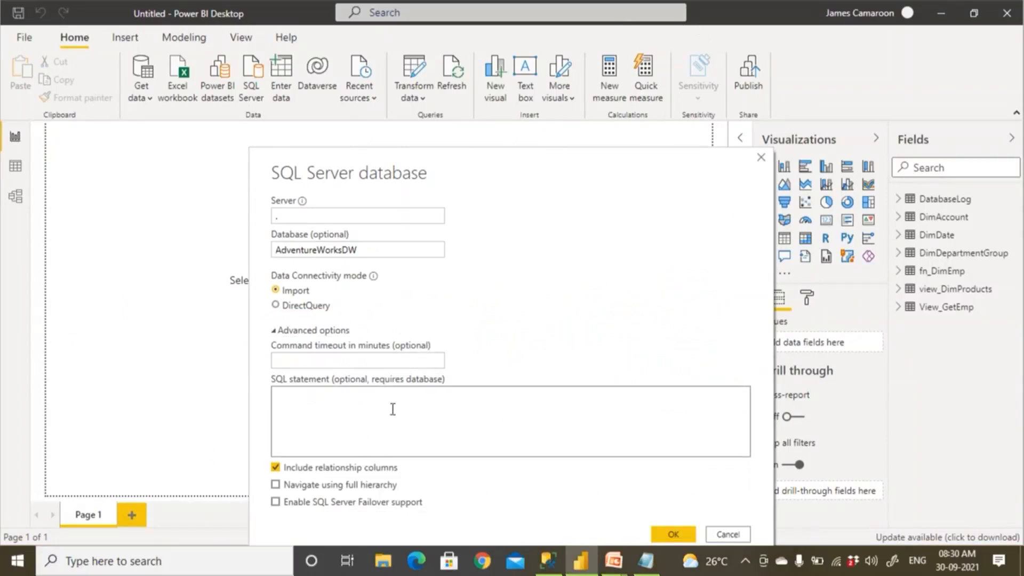
click(548, 559)
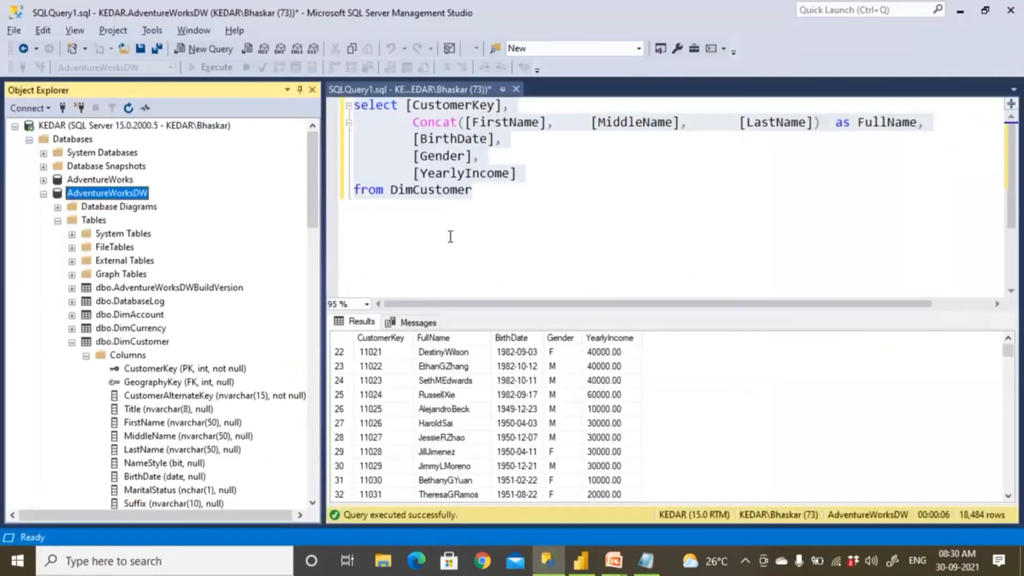
drag(472, 191, 341, 102)
click(210, 66)
right_click(430, 181)
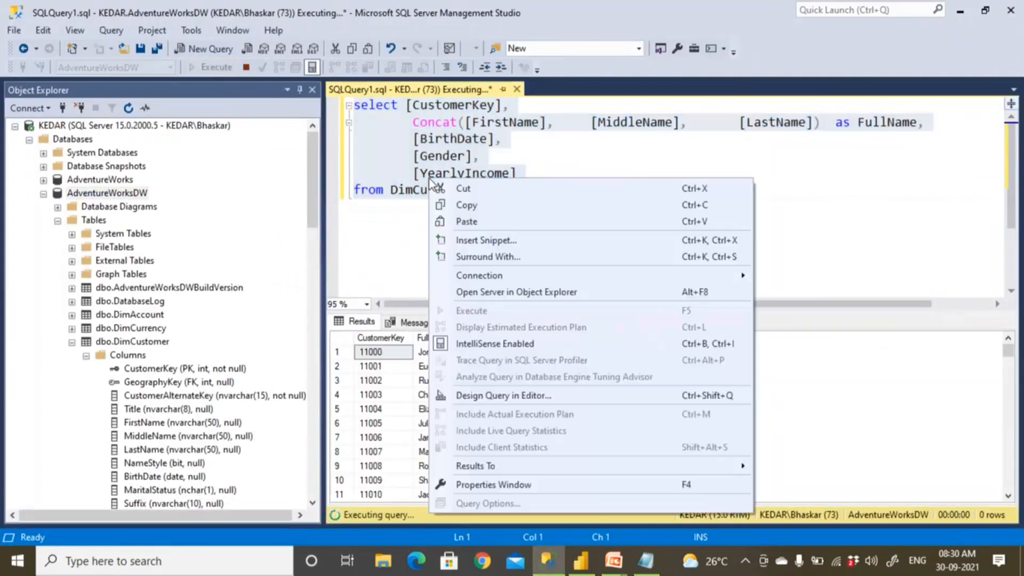
click(458, 206)
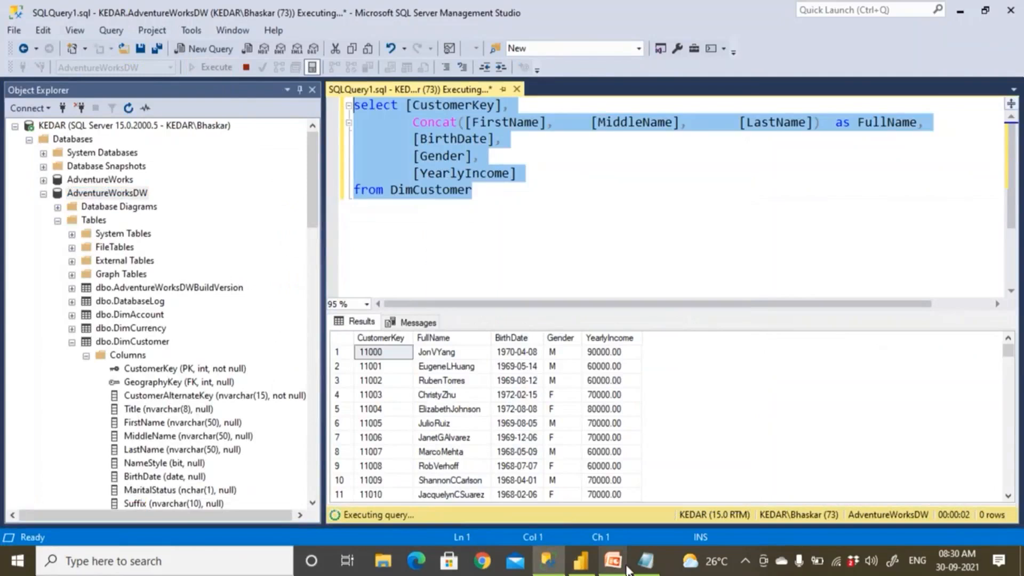
click(592, 568)
right_click(319, 409)
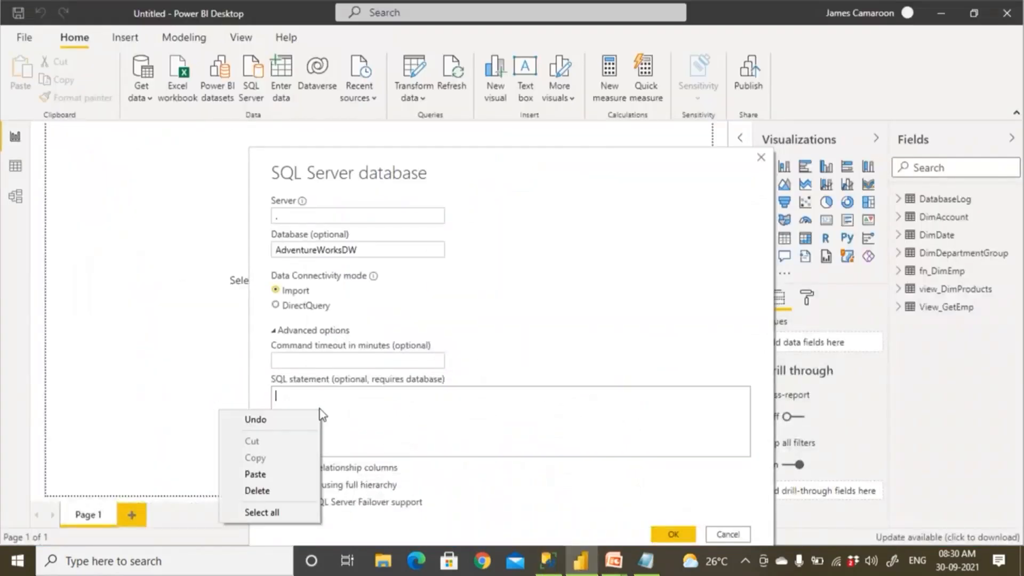
click(270, 475)
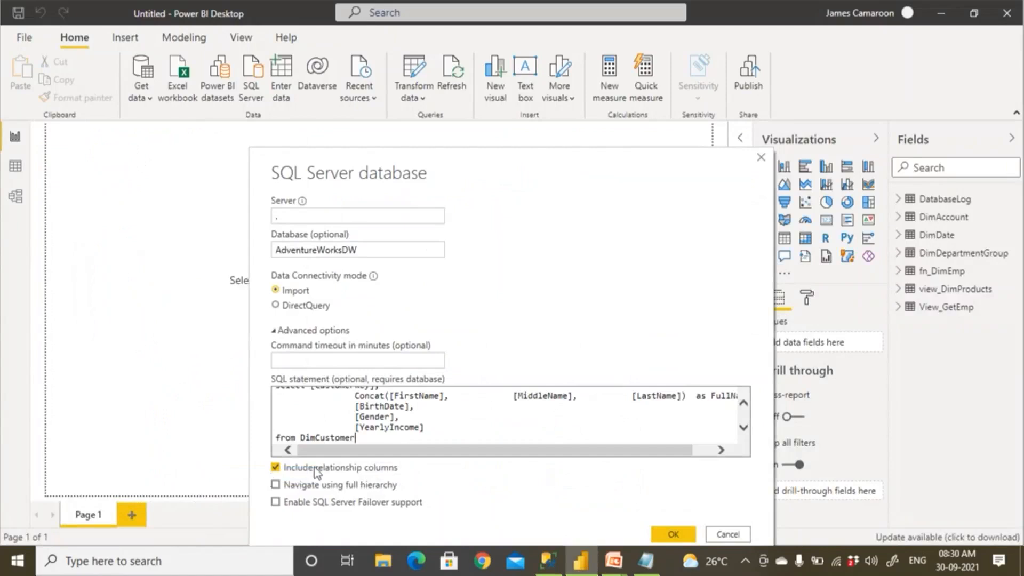
Load the data returned by the SQL statement and rename the new Query1 table to DimCustomer
click(664, 533)
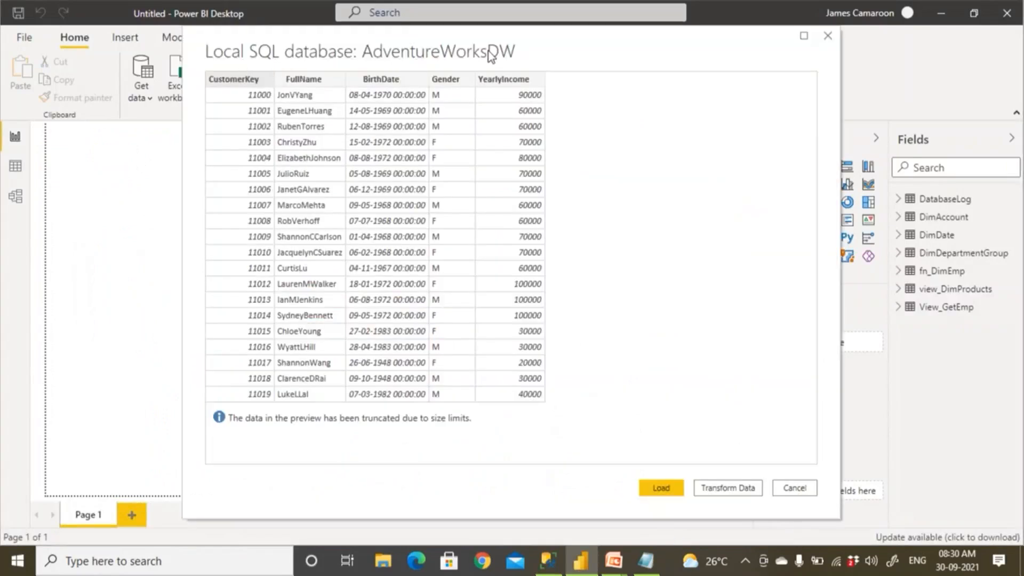
click(661, 488)
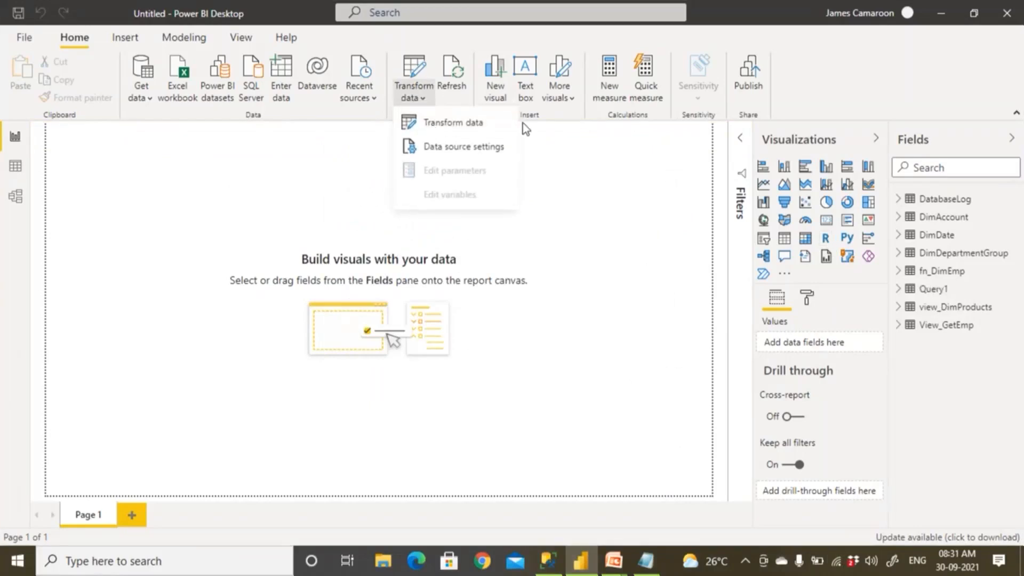
right_click(942, 290)
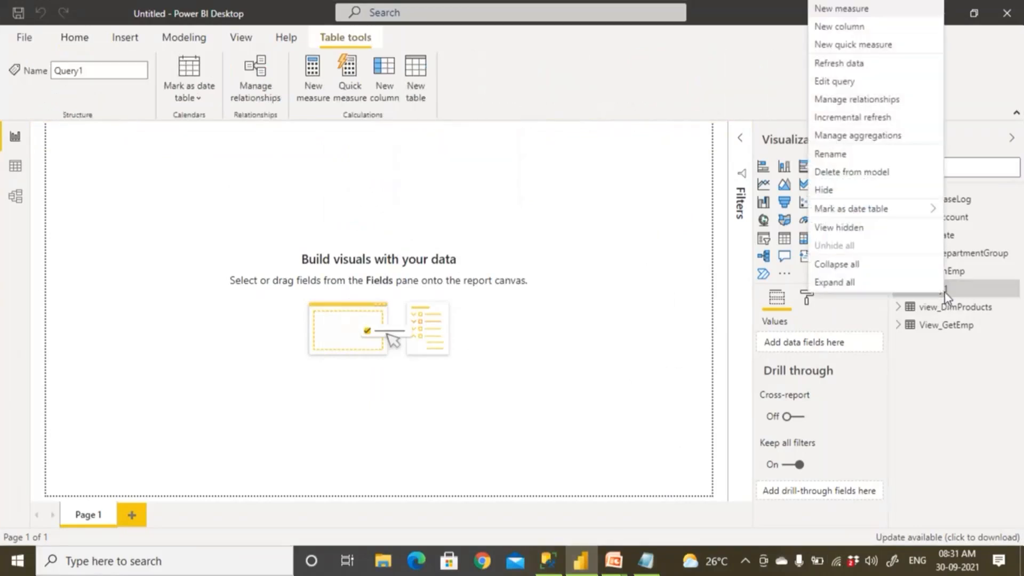
click(858, 159)
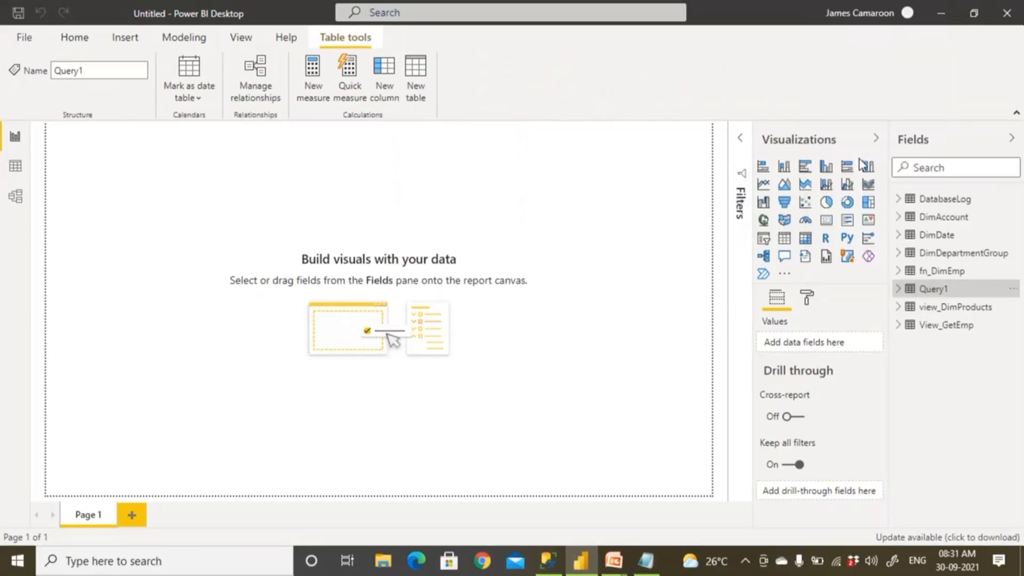
text(DimCustom)
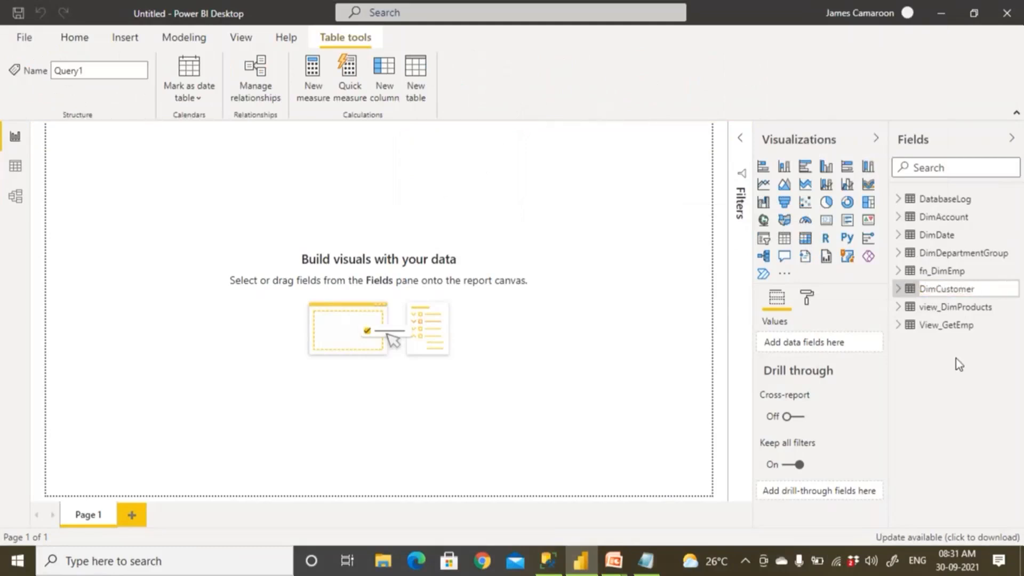
key(Return)
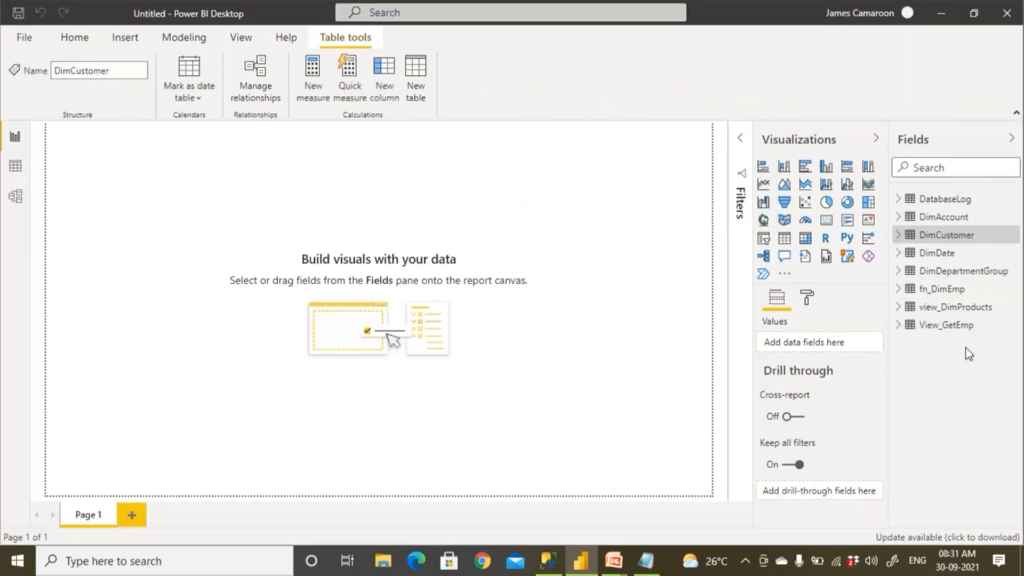
Open the Power Query Editor and refresh the data preview of the View_GetEmp query
click(71, 38)
click(420, 99)
click(431, 123)
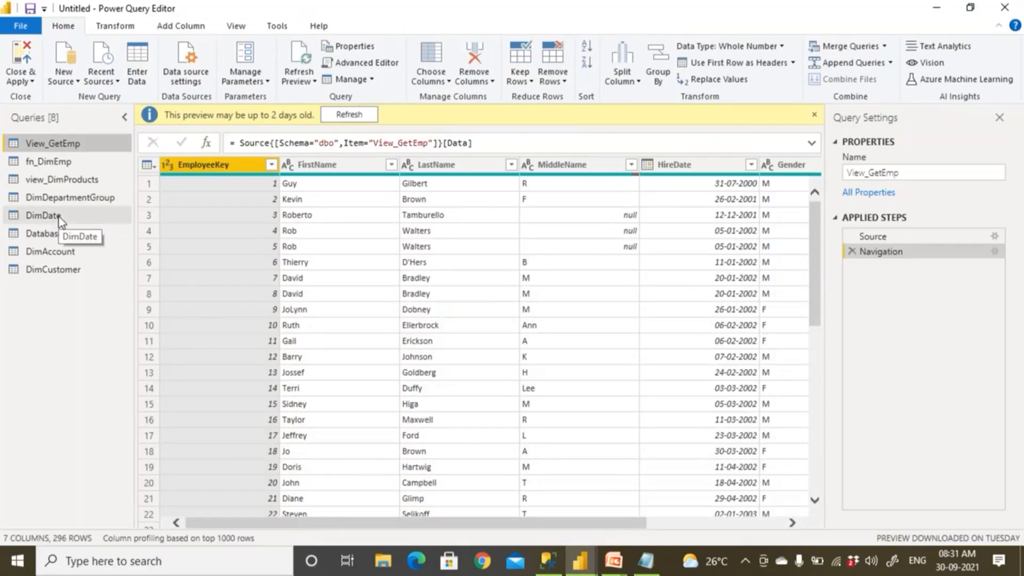
click(340, 117)
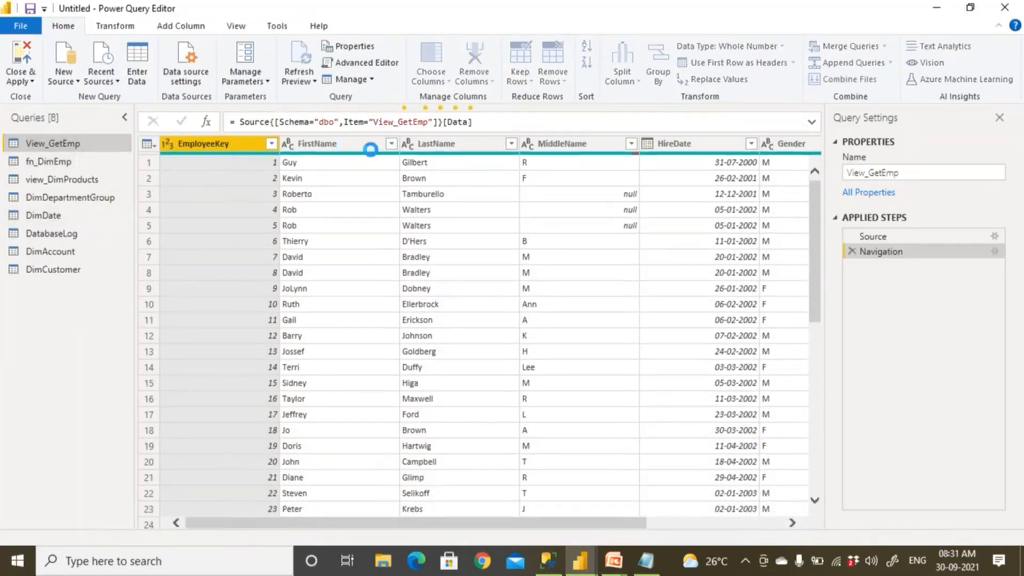
Display the DimCustomer query and refresh its data preview
click(72, 234)
click(67, 252)
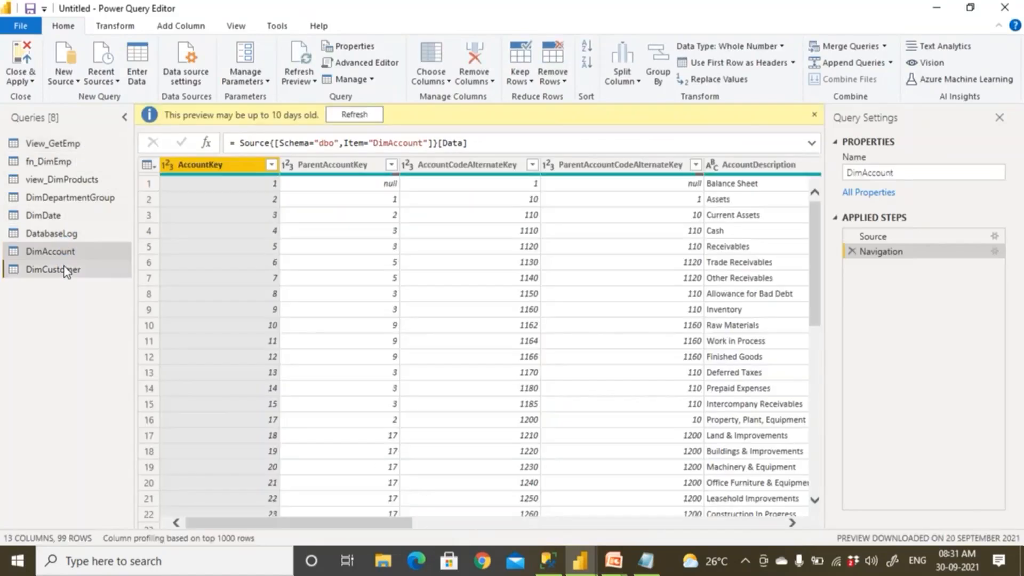
click(64, 269)
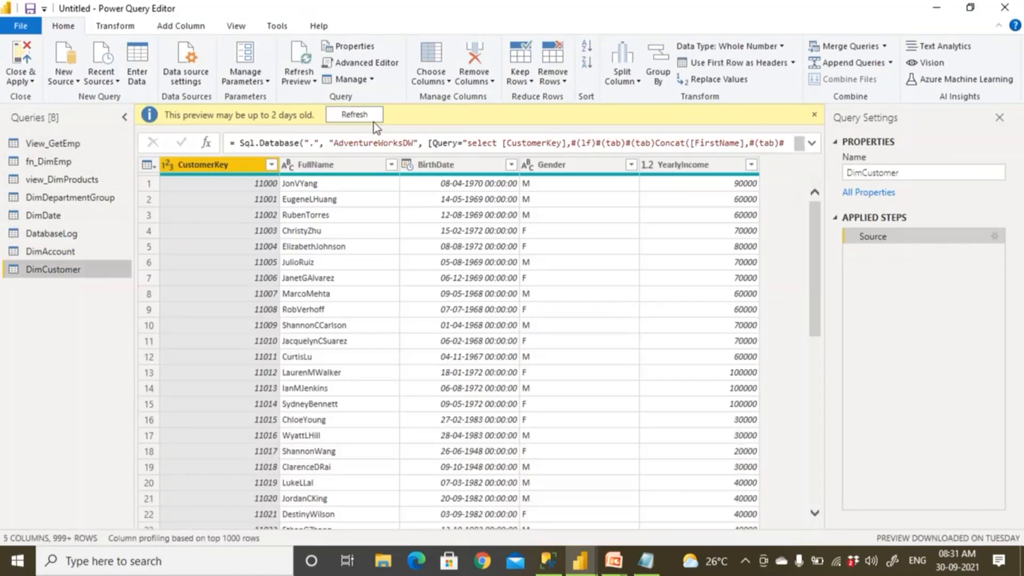
click(373, 116)
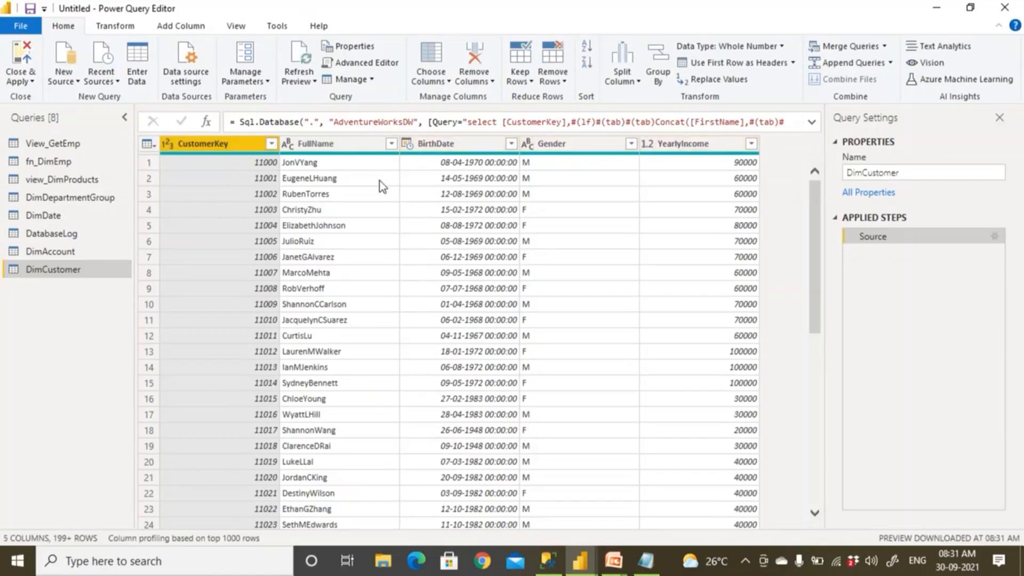
Look through all queries from View_GetEmp to DimCustomer, and close and apply the Power Query Editor
click(64, 145)
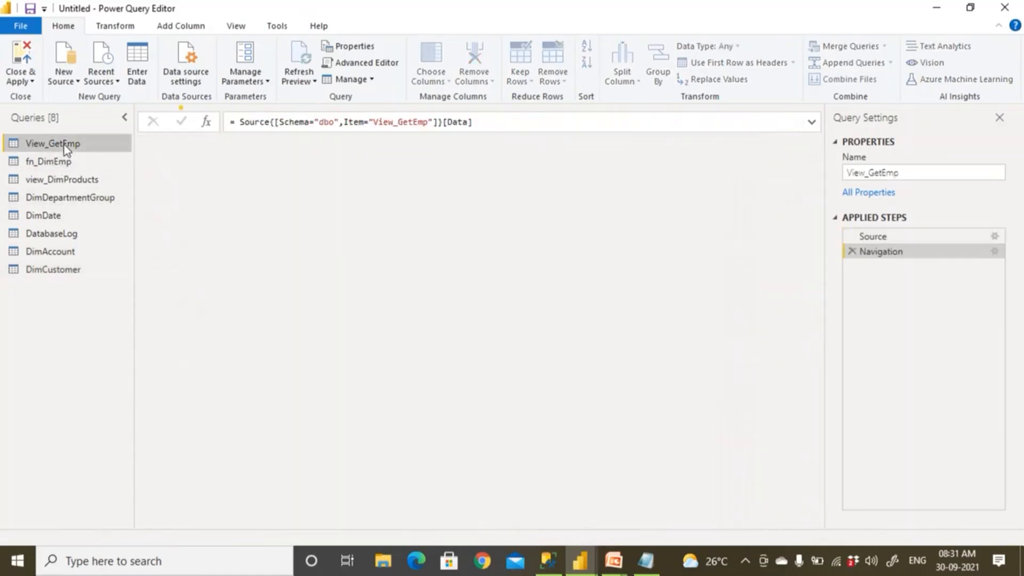
click(62, 163)
click(62, 181)
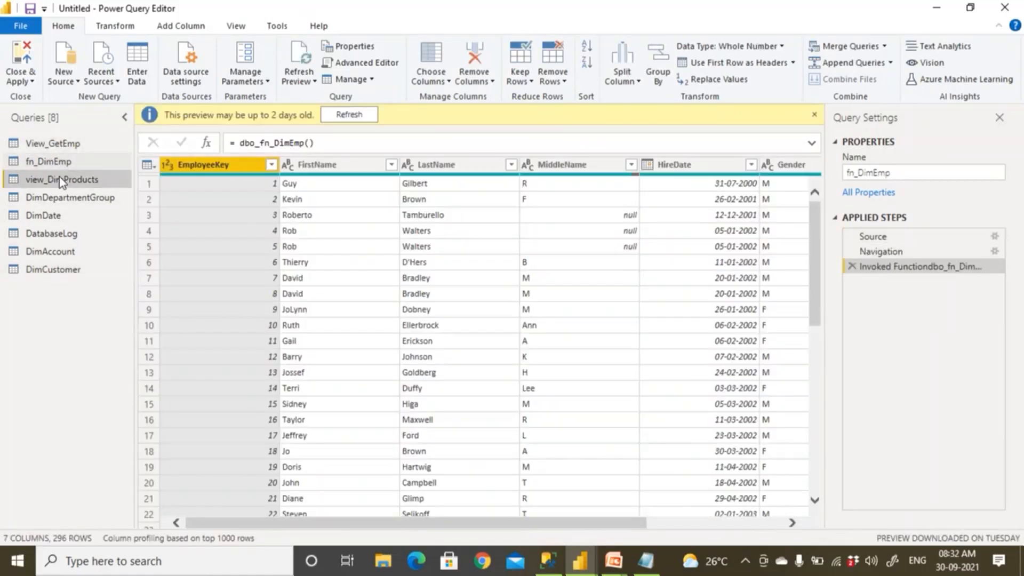
click(61, 198)
click(52, 216)
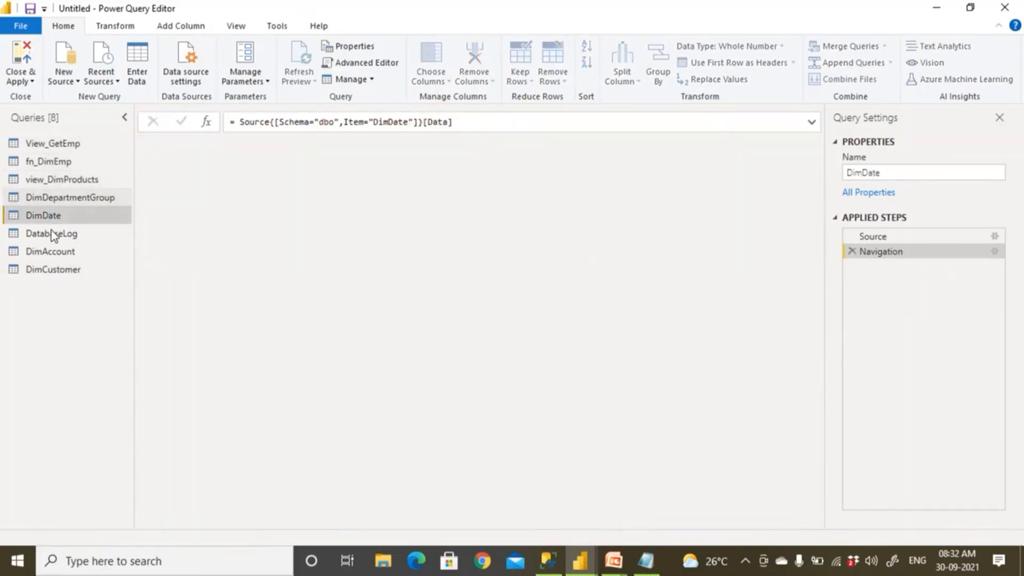
click(51, 232)
click(55, 254)
click(59, 272)
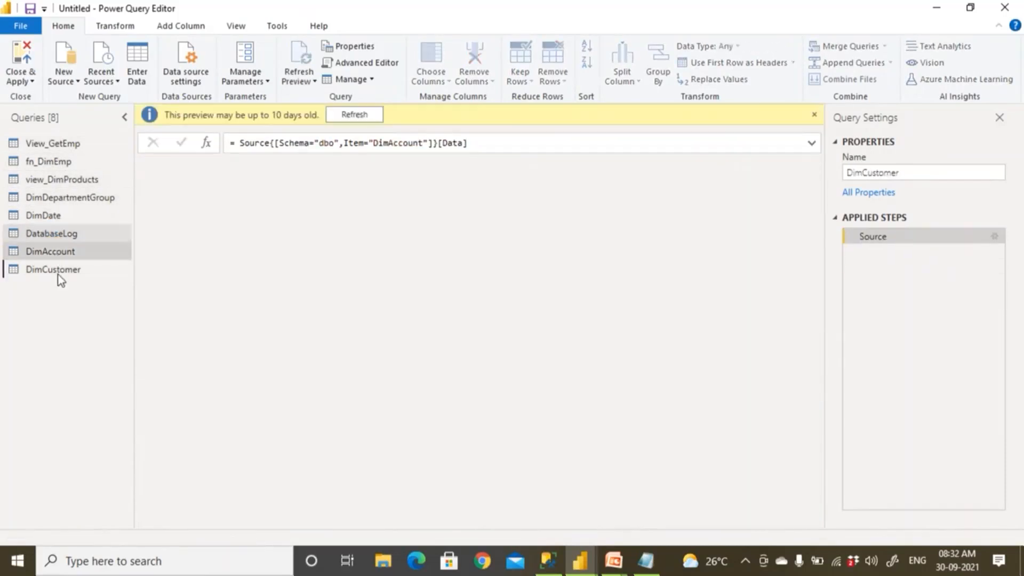
click(24, 59)
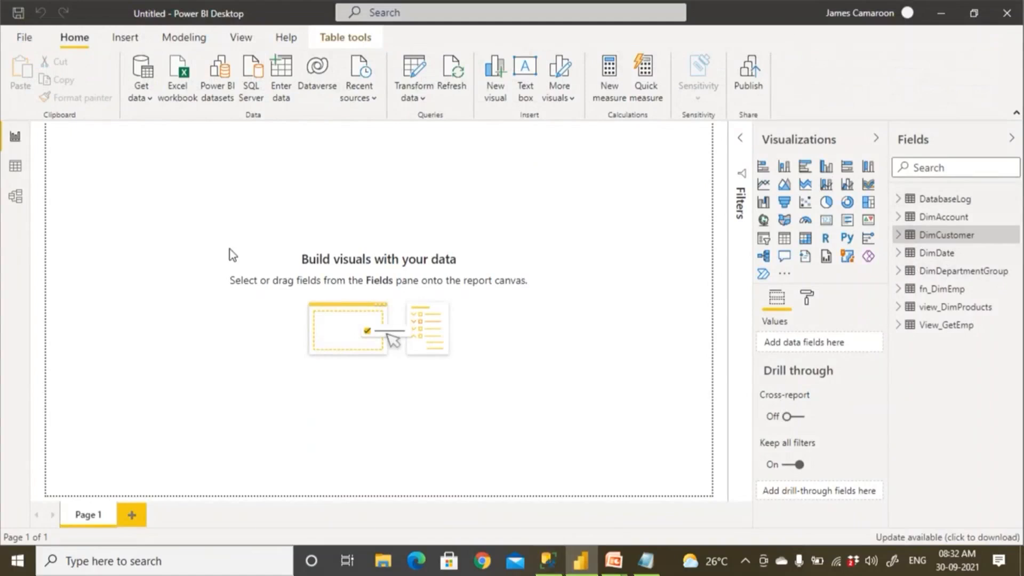
Add three blank lines below the DimCustomer query in SQL Server Management Studio and return to Power BI Desktop
click(549, 560)
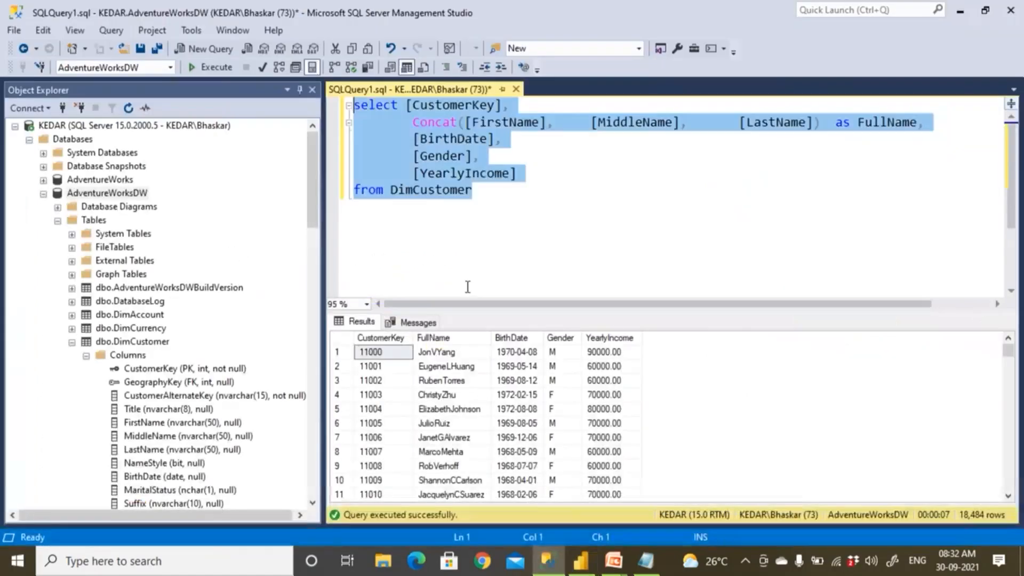
key(Return)
key(Return)
key(Return)
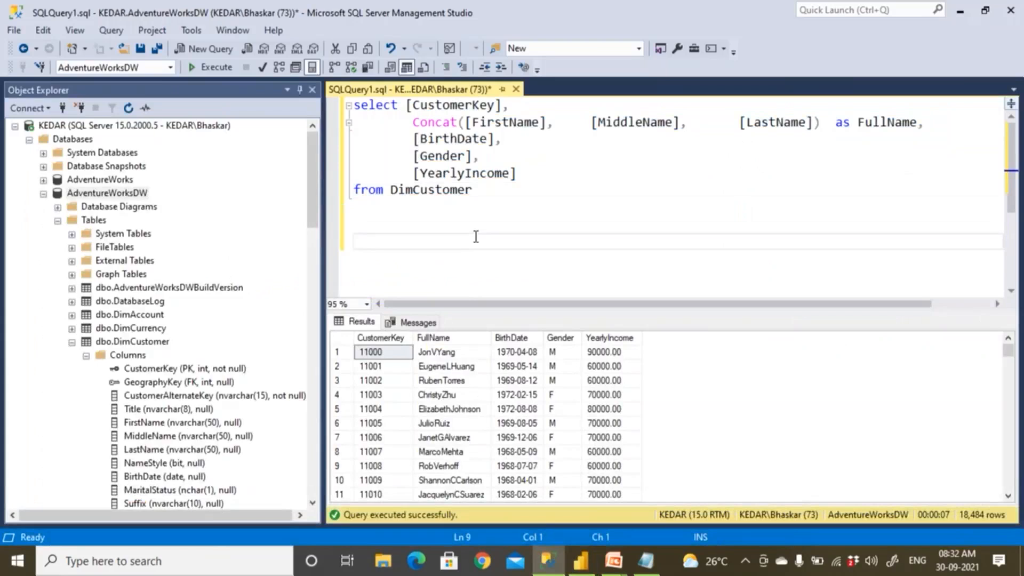
click(581, 570)
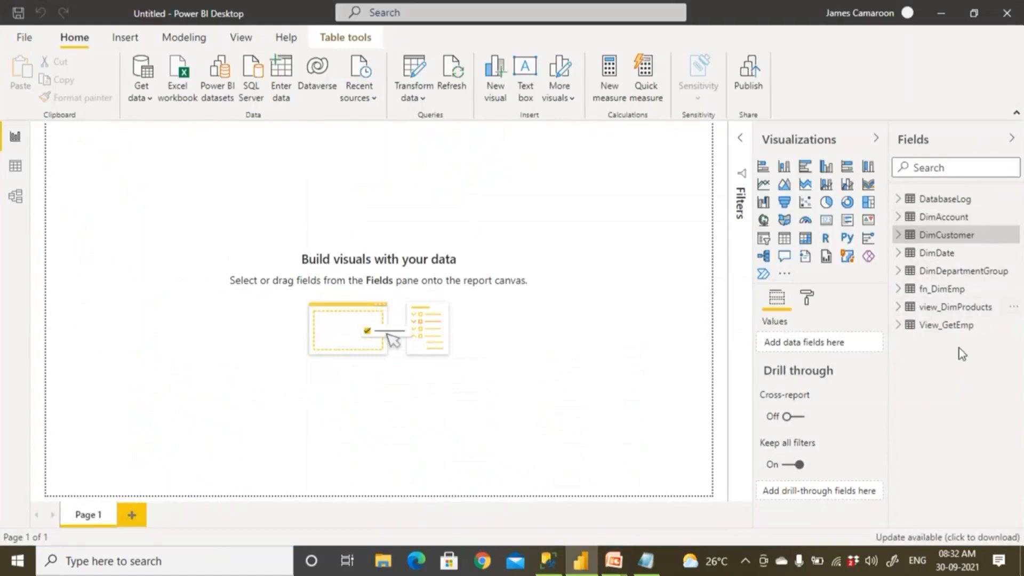
Switch to SQL Server Management Studio, duplicate the DimCustomer query below the original, and remove the copy's column list after select
click(548, 561)
drag(472, 191, 313, 107)
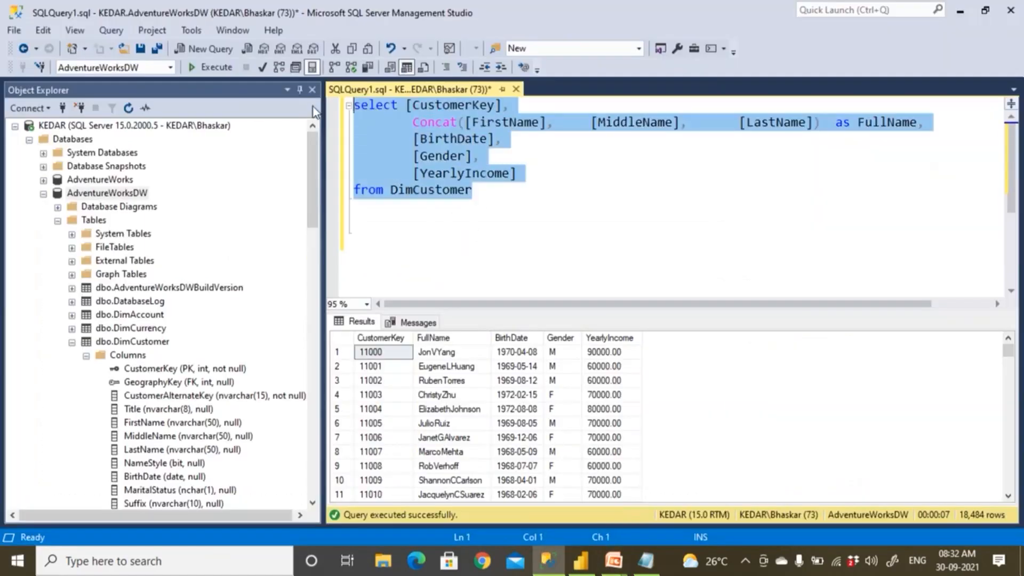
key(ctrl+c)
click(381, 240)
key(ctrl+v)
click(406, 205)
drag(406, 205, 528, 267)
key(Delete)
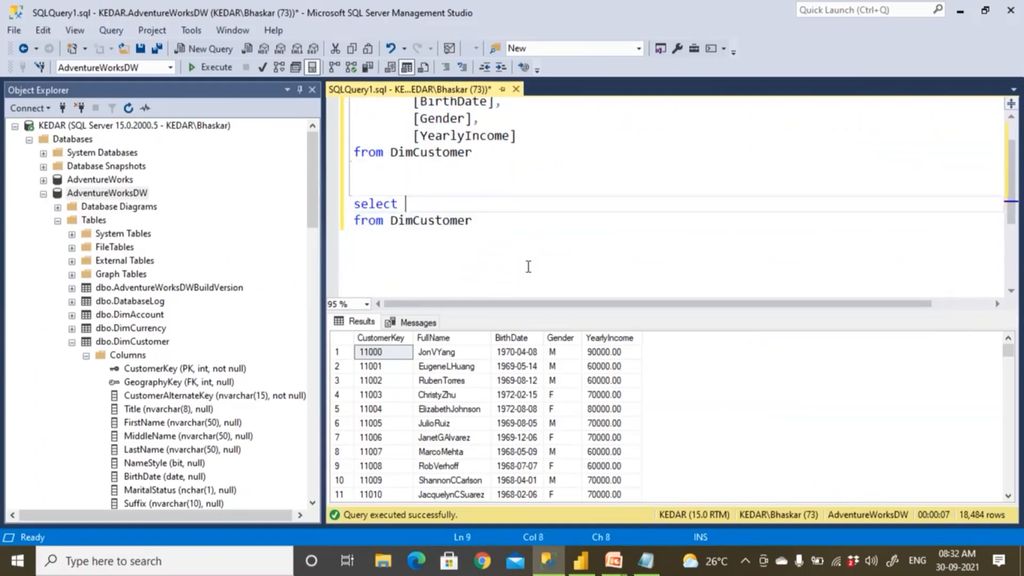
Change the copied query to select * from DimGeography and run only that query
drag(413, 221, 570, 224)
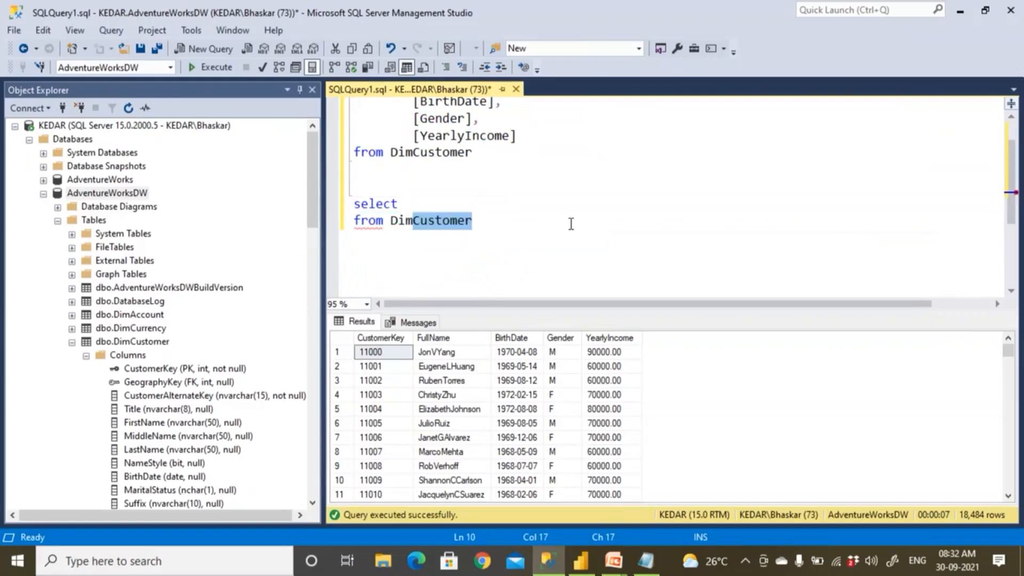
text(Ge)
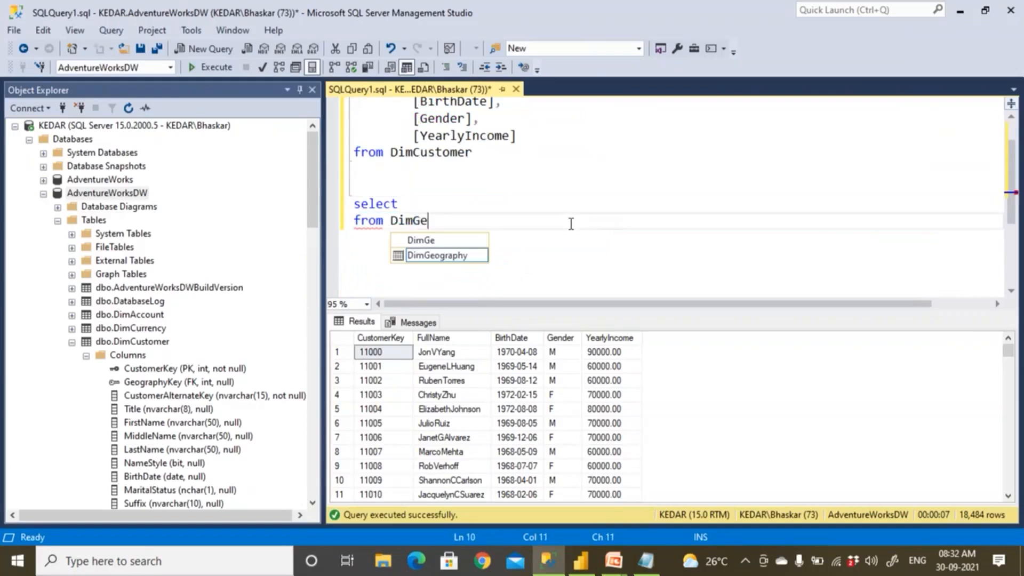
double_click(456, 257)
click(433, 203)
text(*)
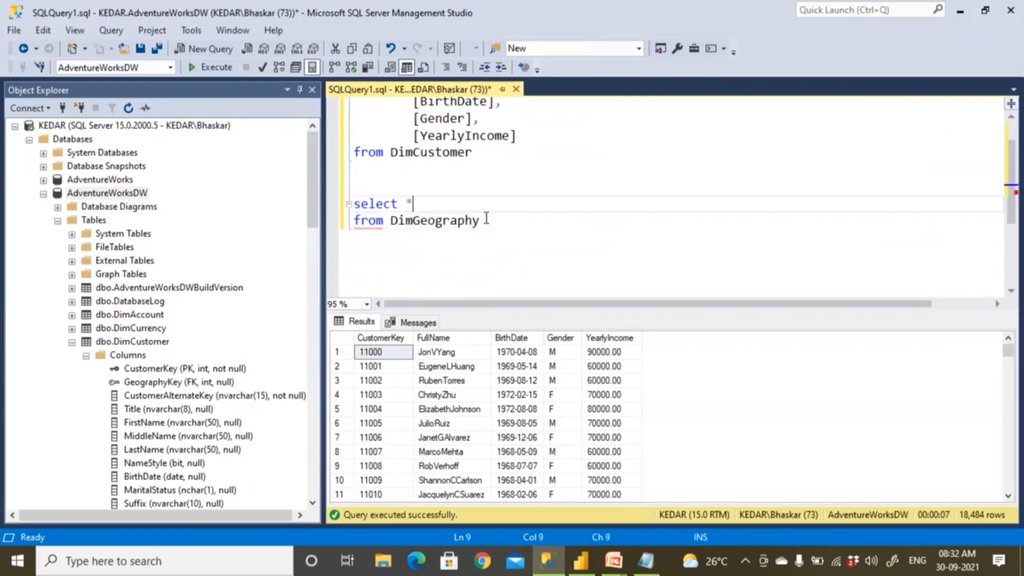
drag(480, 220, 353, 203)
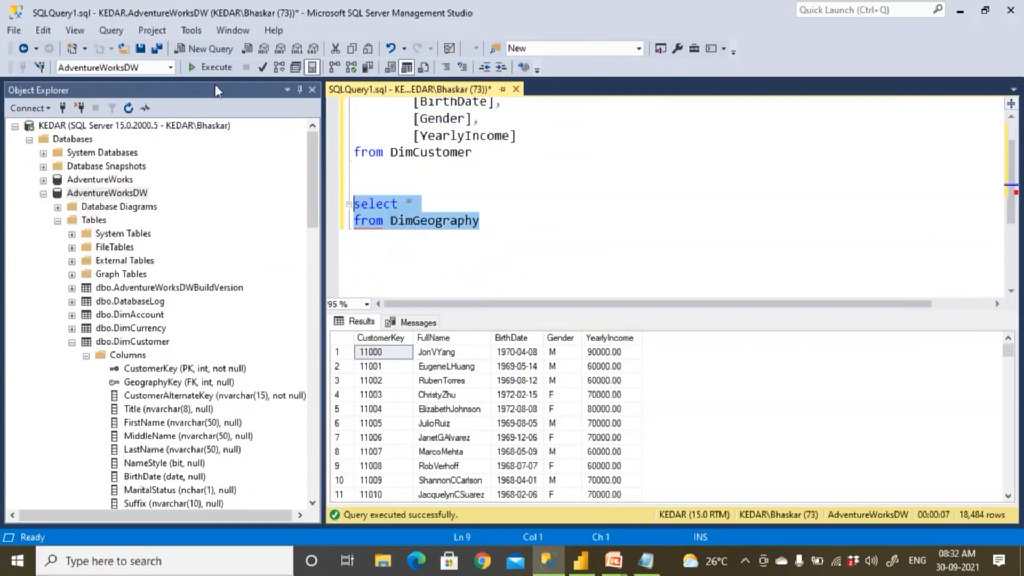
key(F5)
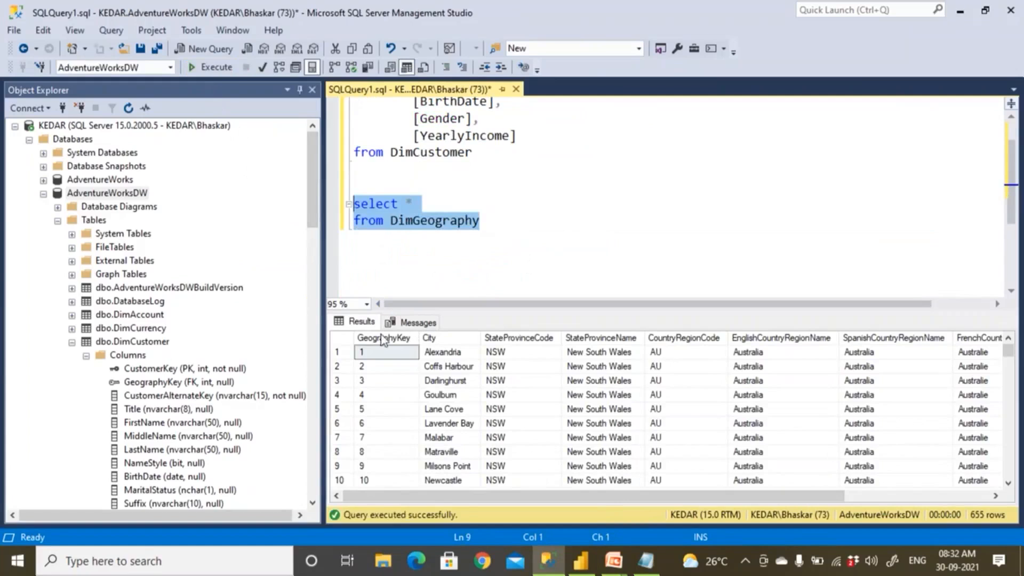
Expand the columns of the dbo.DimGeography table under the AdventureWorksDW tables in Object Explorer
click(58, 220)
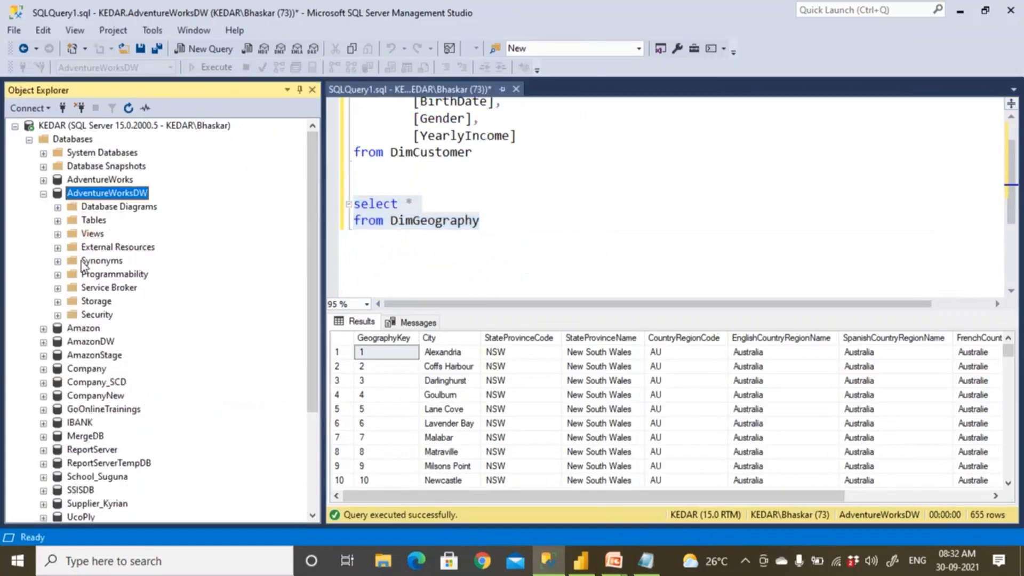
click(57, 220)
click(72, 261)
scroll(96, 267, down, 5)
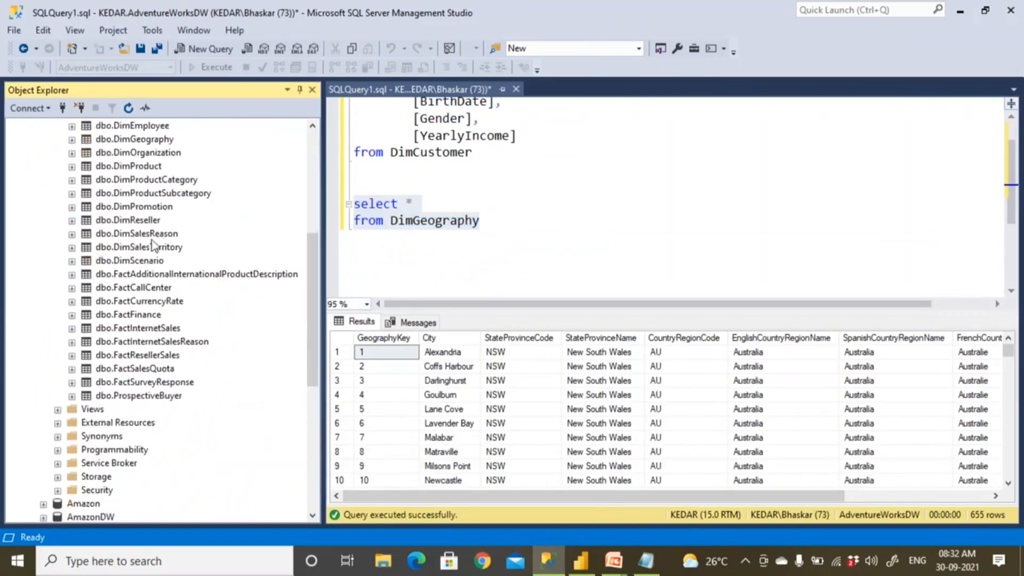
click(102, 142)
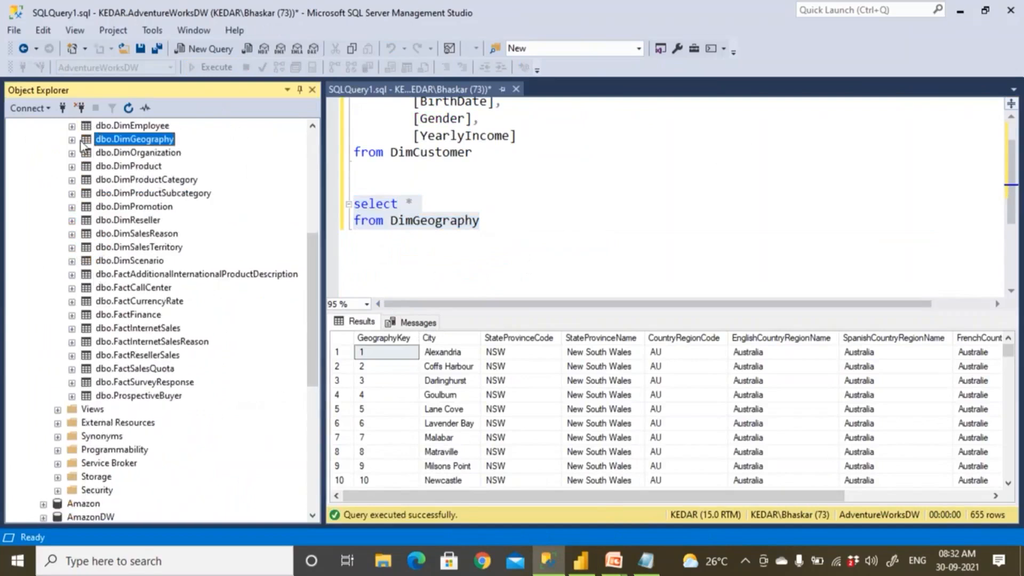
click(72, 140)
click(86, 153)
Replace select * with a select list starting with the table's [GeographyKey] column, ending in a comma and a new line
drag(152, 167, 435, 193)
click(450, 204)
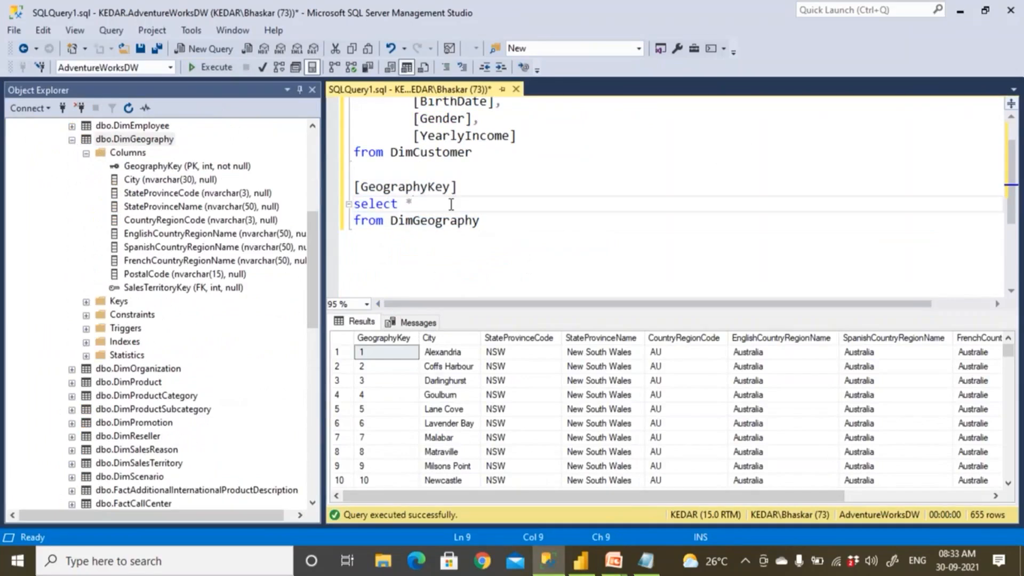
click(356, 187)
key(Down)
key(shift+End)
key(Delete)
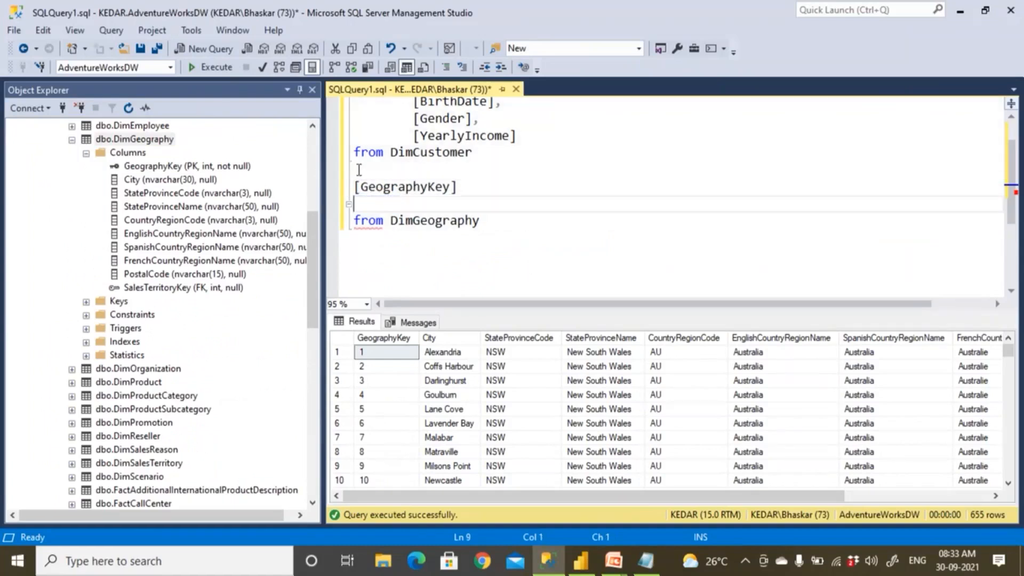
click(359, 169)
key(Return)
text(select)
click(478, 208)
text(,)
key(Return)
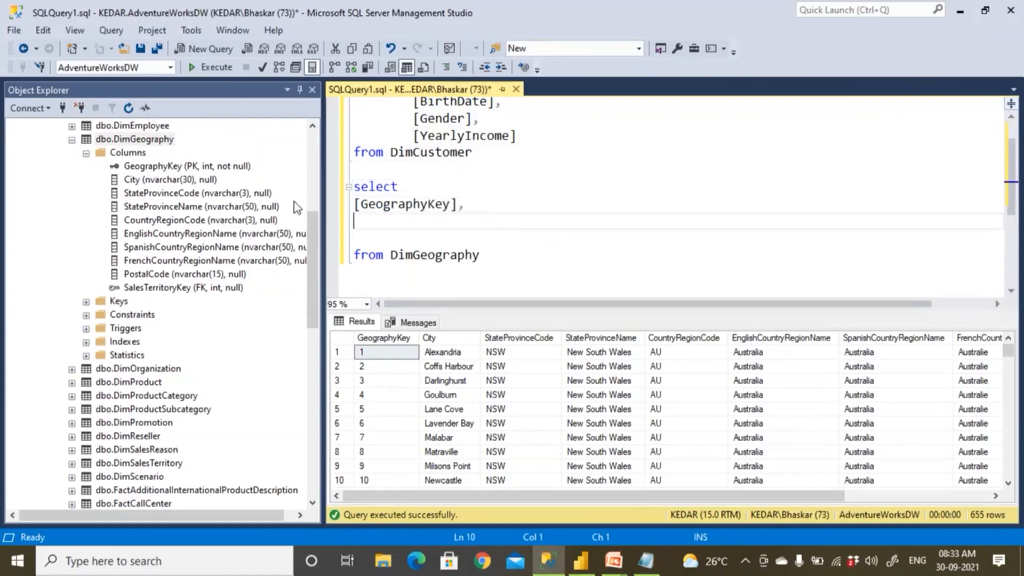
Add the [City] column with a trailing comma below [GeographyKey] in the select list
drag(171, 180, 366, 226)
click(478, 221)
text(,)
key(Return)
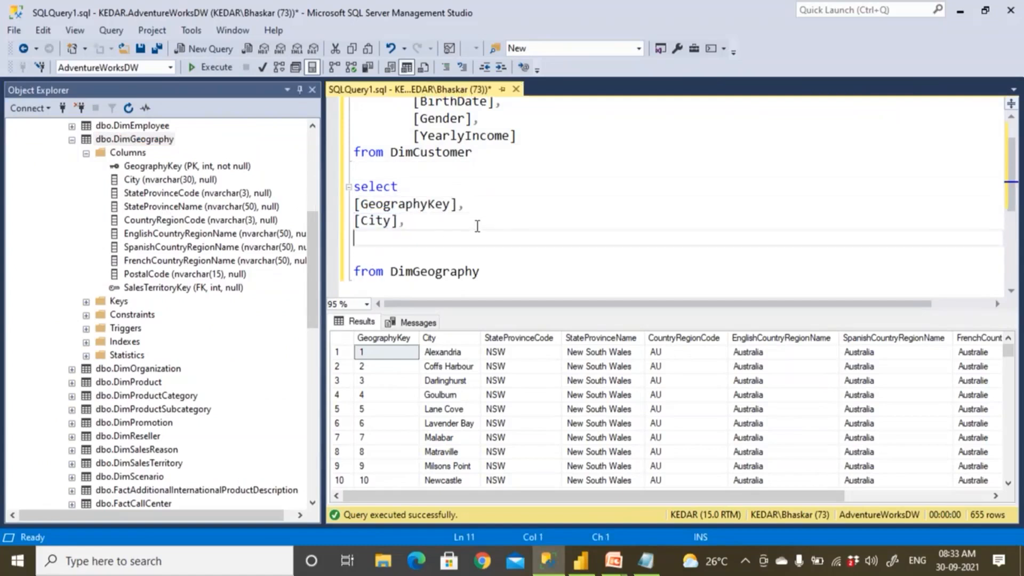
Add [StateProvinceName] as State with a trailing comma below [City] in the DimGeography query
click(168, 194)
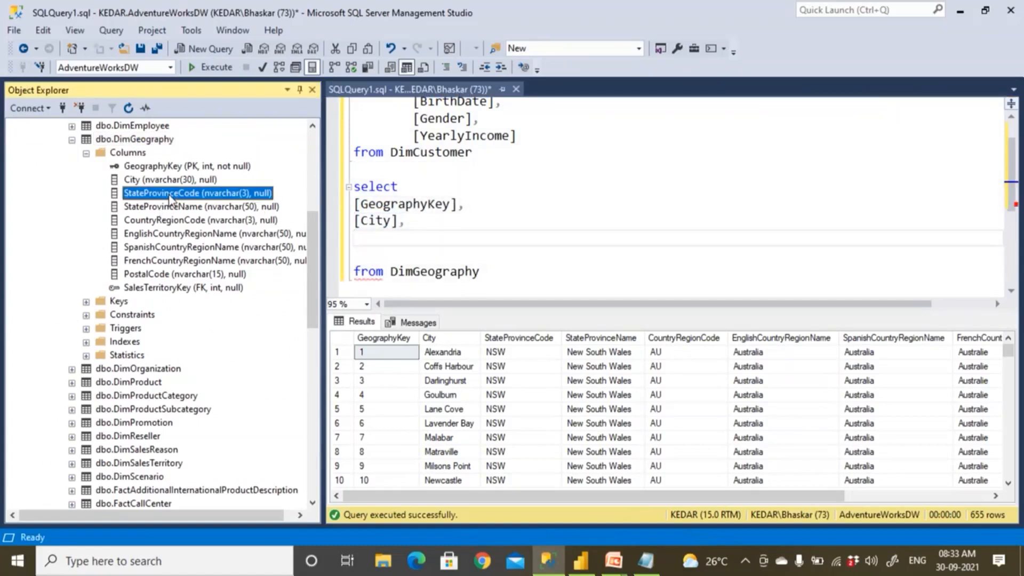
drag(176, 207, 361, 253)
click(368, 237)
key(Delete)
key(Delete)
click(520, 243)
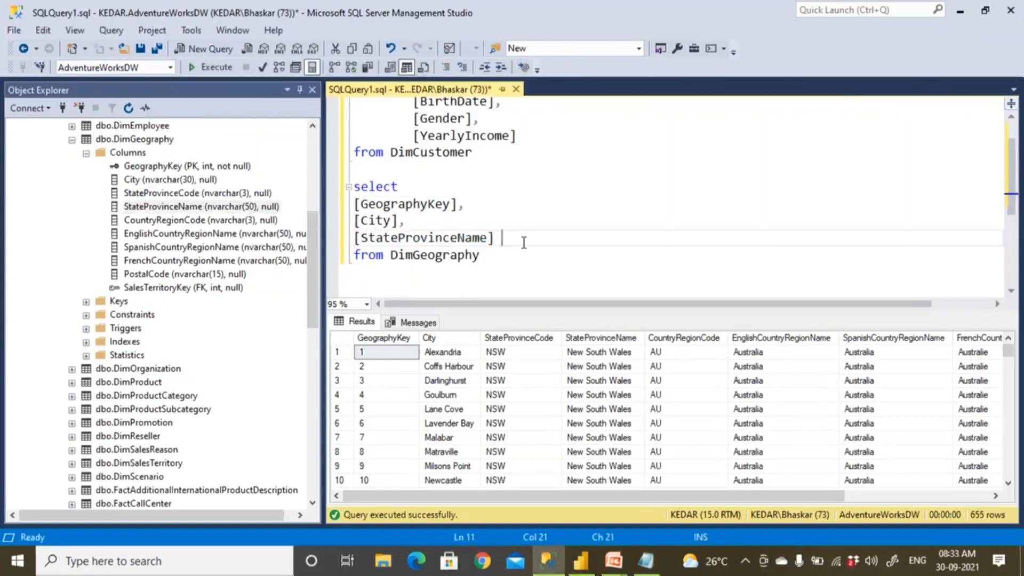
text(as State,)
key(Return)
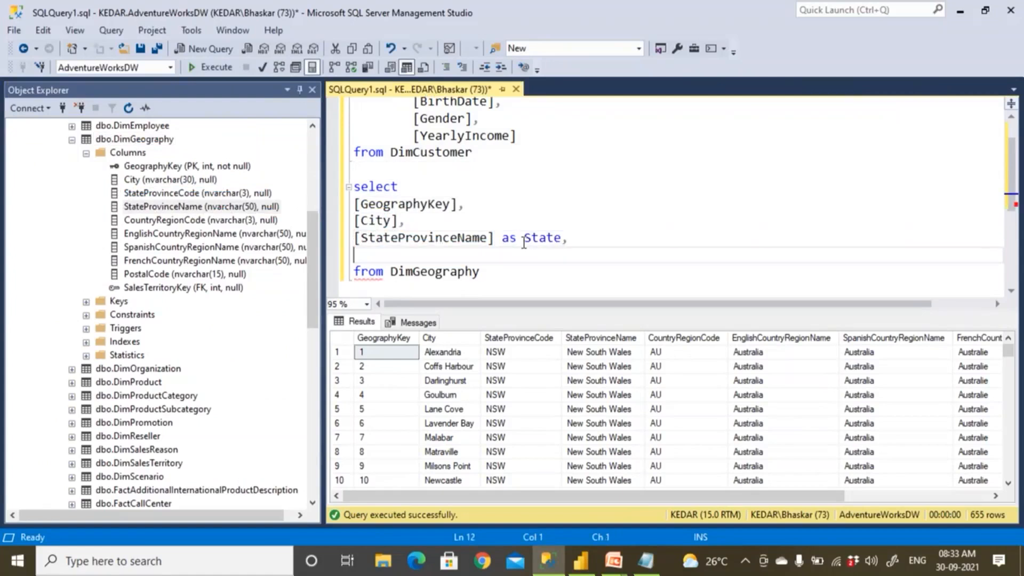
Add [EnglishCountryRegionName] as Country and the [PostalCode] column to the end of the select list
click(596, 240)
key(Return)
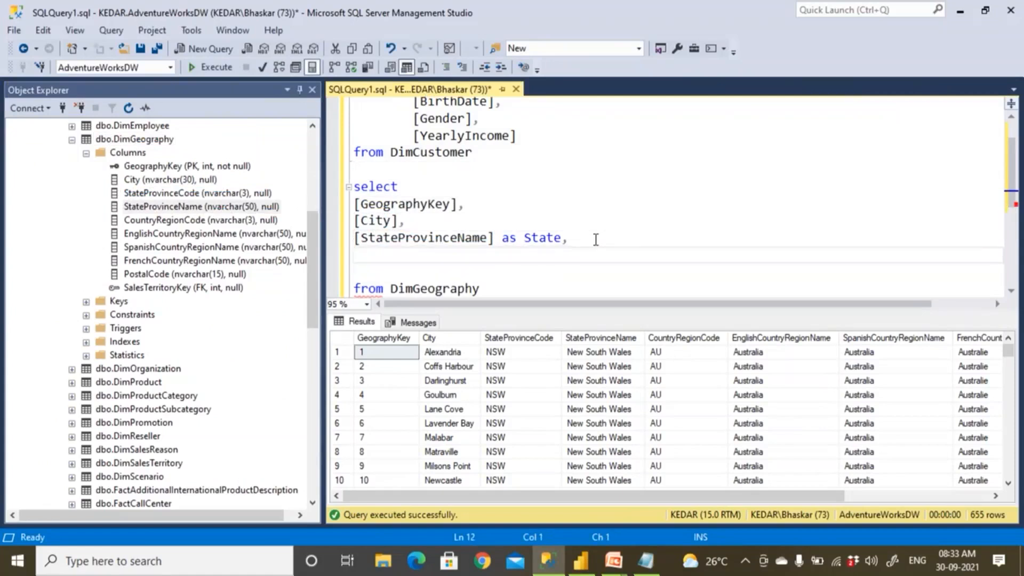
drag(205, 234, 491, 265)
click(578, 256)
text(as Country,)
key(Return)
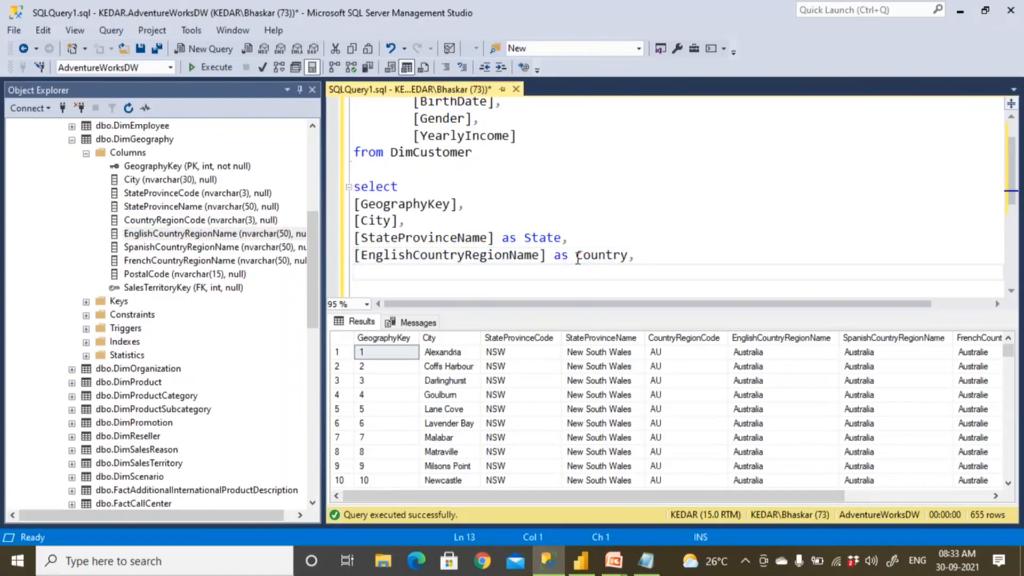
click(242, 275)
drag(238, 278, 473, 272)
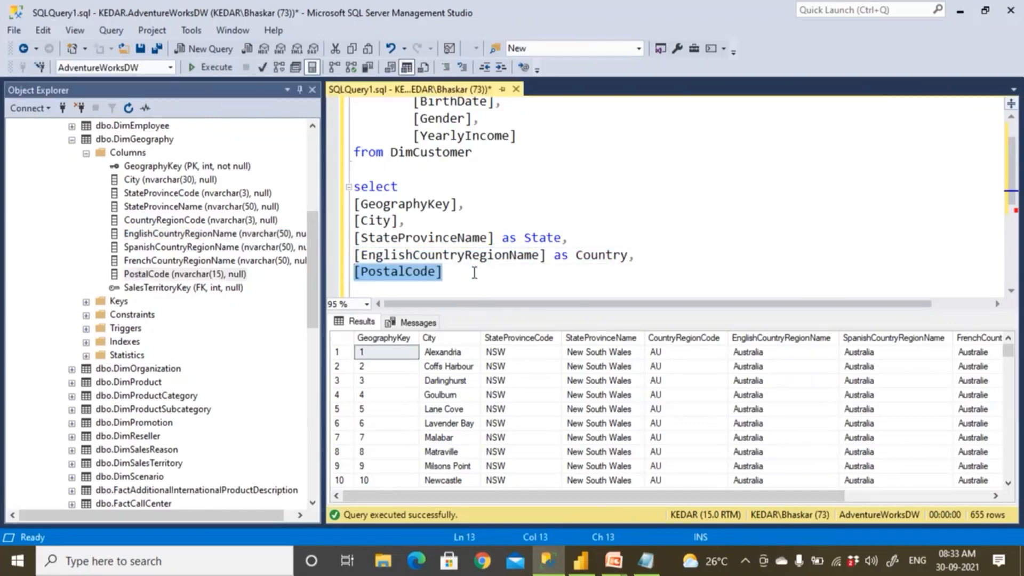
Indent the column list by two tab stops under select and run the DimGeography query
scroll(479, 273, down, 1)
mouse_move(354, 153)
mouse_down()
mouse_move(466, 219)
mouse_move(470, 234)
mouse_move(377, 228)
mouse_move(347, 135)
mouse_up()
key(Tab)
key(Tab)
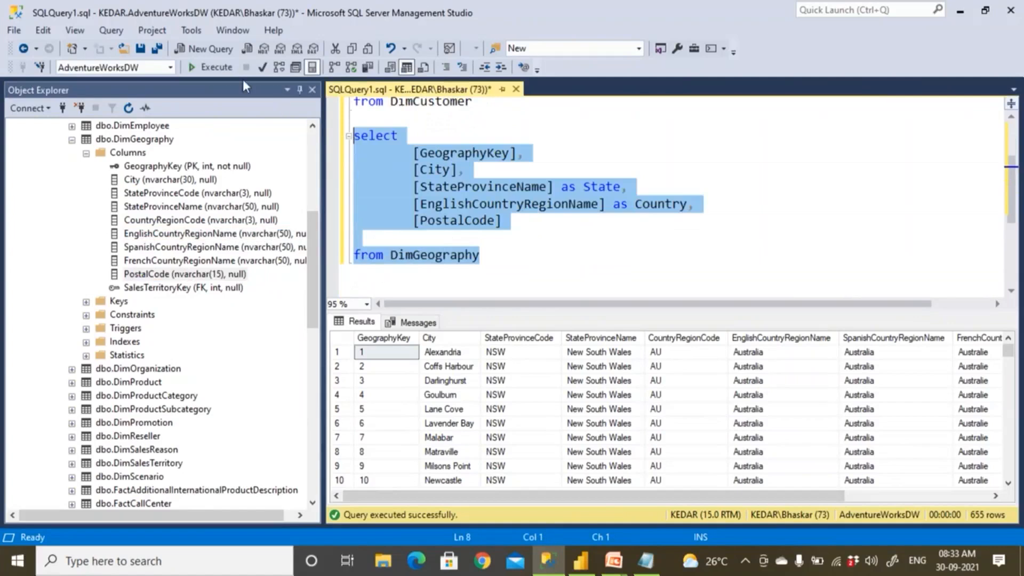
click(215, 67)
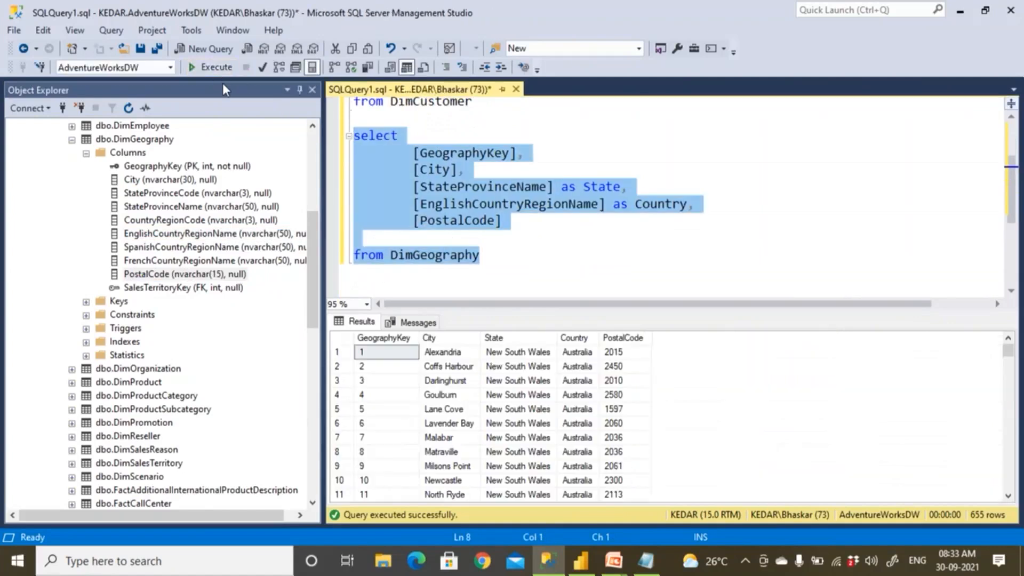
Move the [City] and [StateProvinceName] as State lines below the [EnglishCountryRegionName] as Country line
drag(413, 169, 635, 183)
key(ctrl+c)
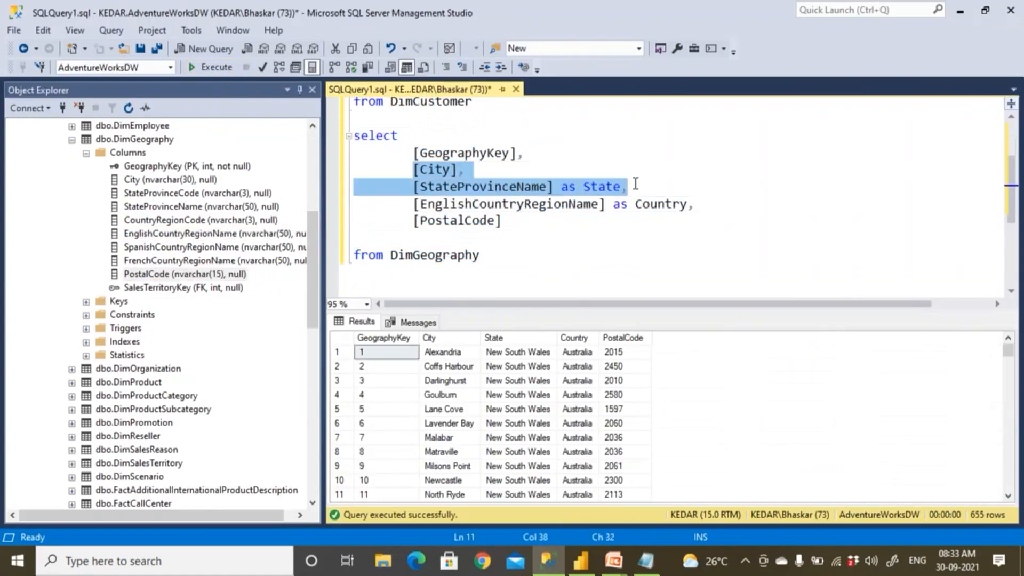
key(Delete)
key(Delete)
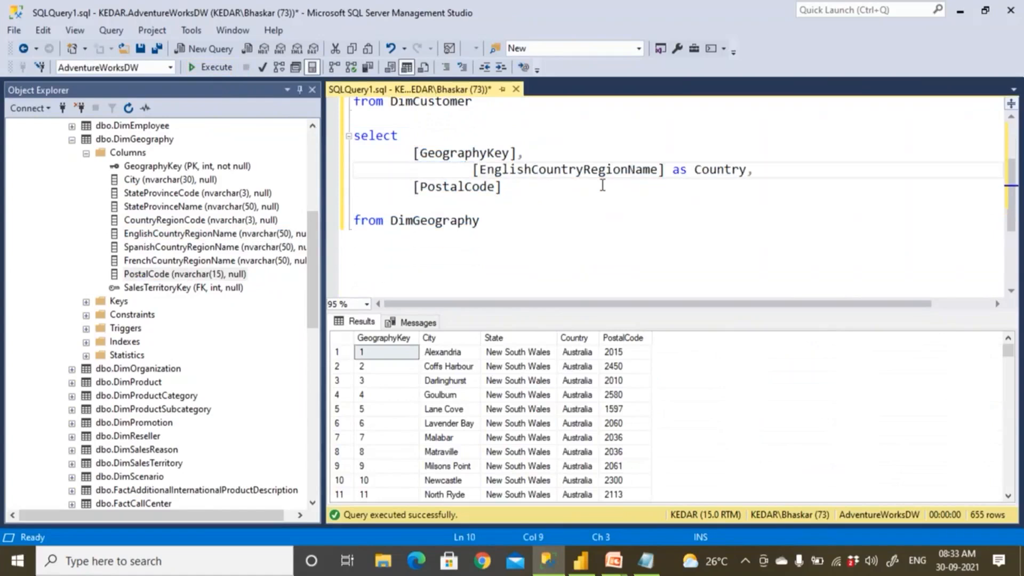
key(BackSpace)
key(BackSpace)
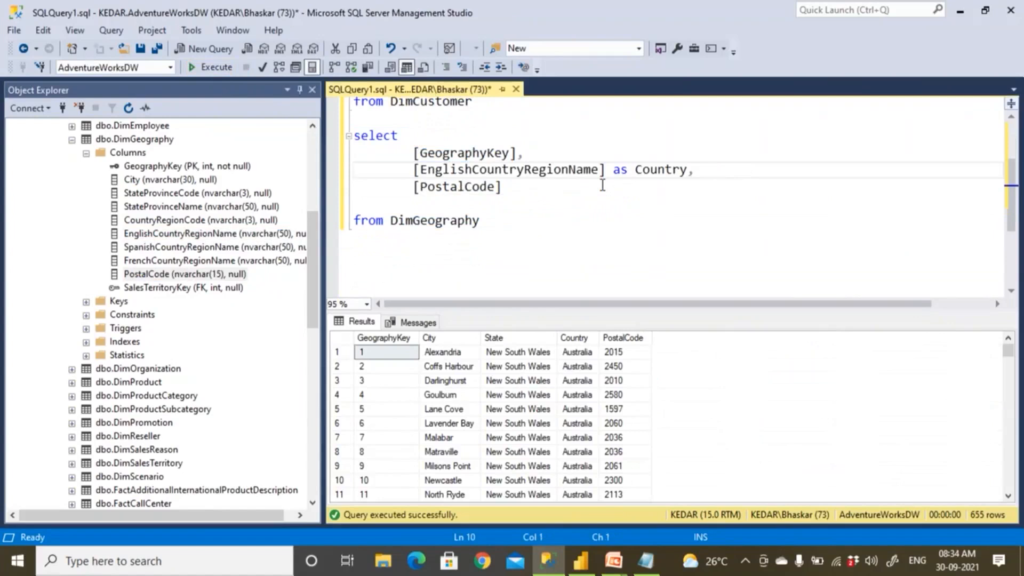
click(704, 170)
key(Return)
key(ctrl+v)
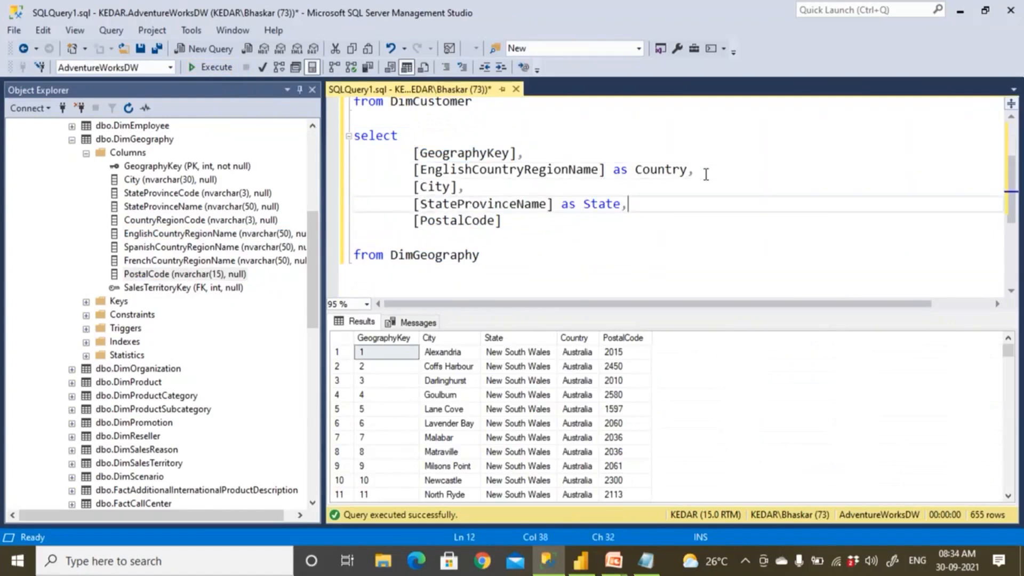
Move the [City] line below [StateProvinceName] as State and align it with the other columns
drag(385, 190, 484, 193)
key(ctrl+c)
key(Delete)
key(Delete)
key(Delete)
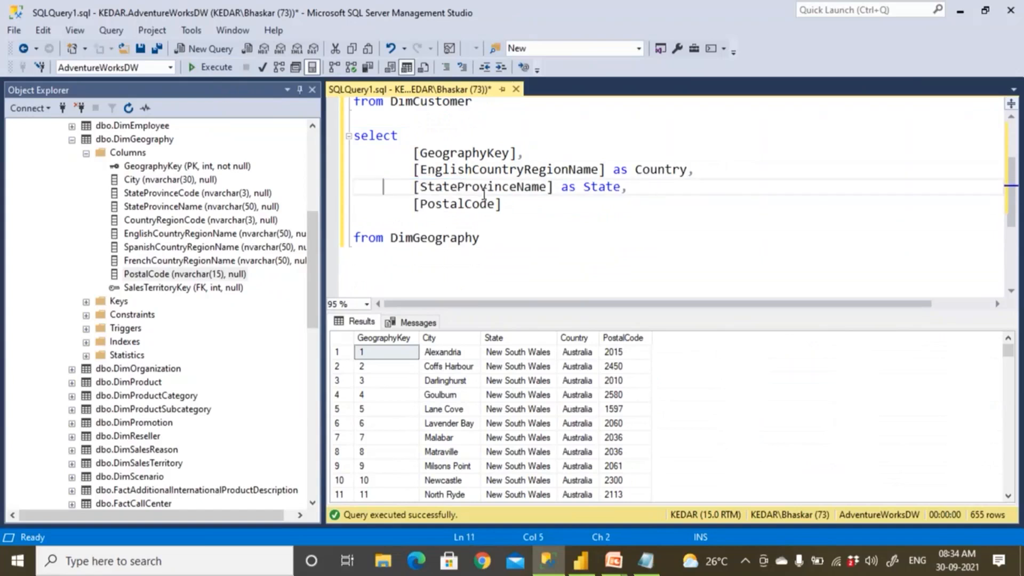
click(644, 196)
key(Return)
key(ctrl+v)
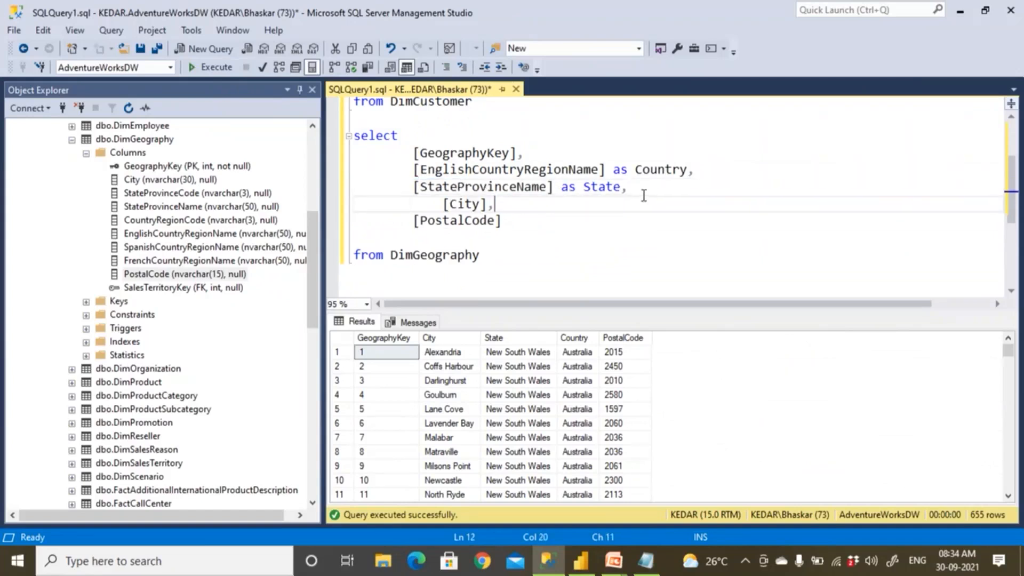
key(Left)
key(Left)
key(Left)
key(Left)
key(Left)
key(Left)
key(Left)
key(BackSpace)
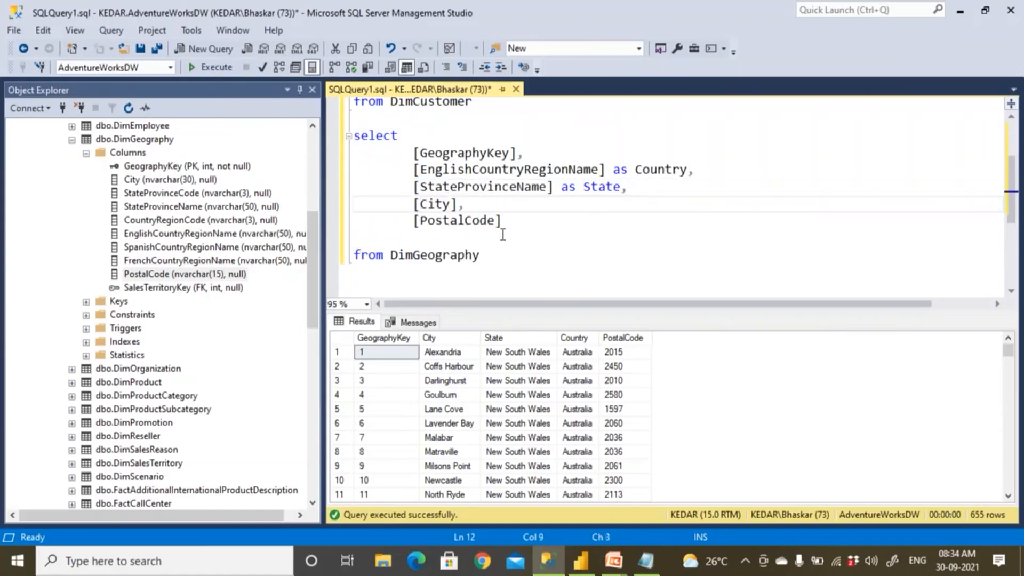
Remove the blank line above from DimGeography and run the reordered query
click(366, 238)
key(Delete)
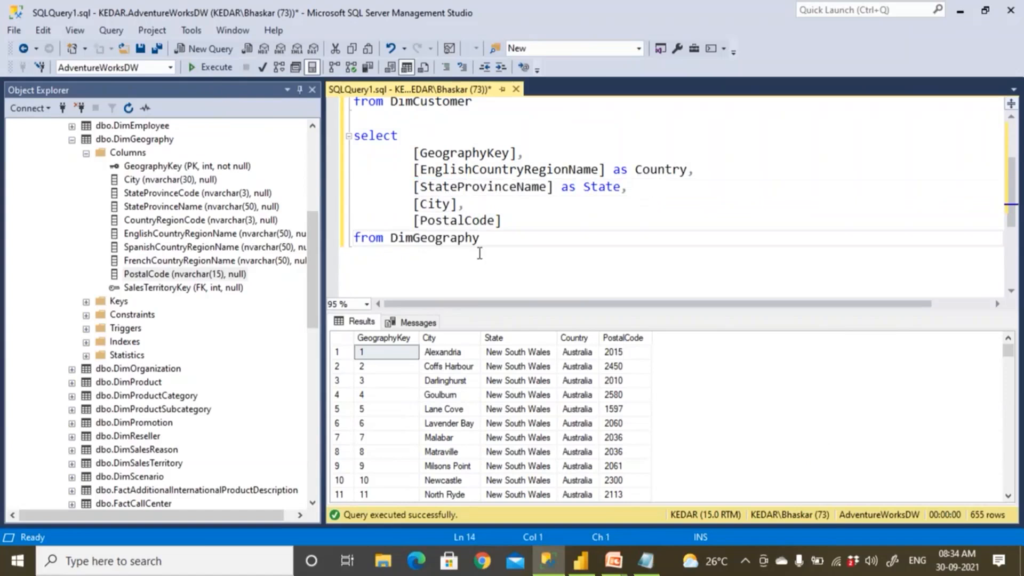
drag(480, 241, 313, 142)
click(223, 68)
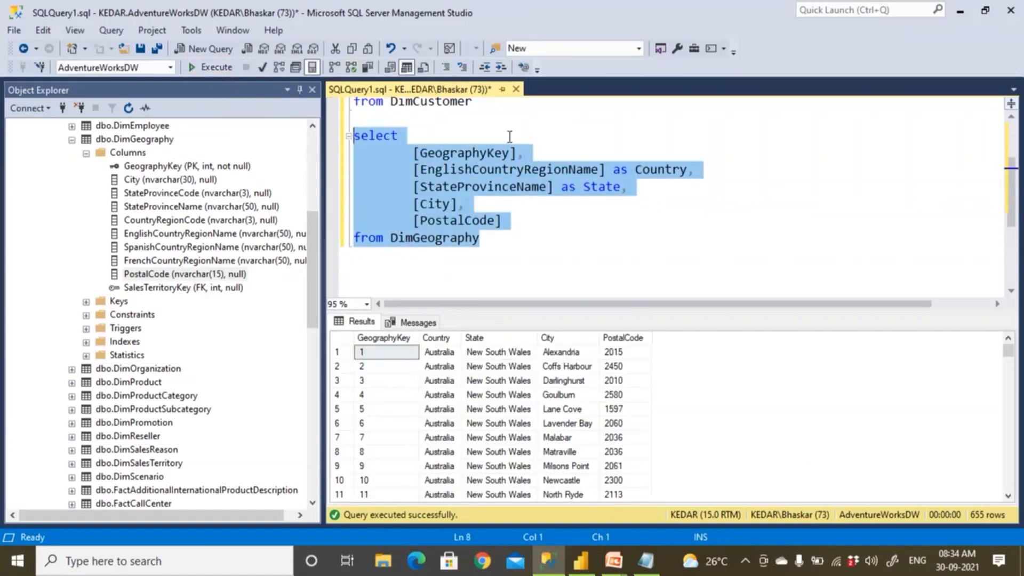
Review the Country, State and PostalCode result columns and copy the whole DimGeography query
click(519, 156)
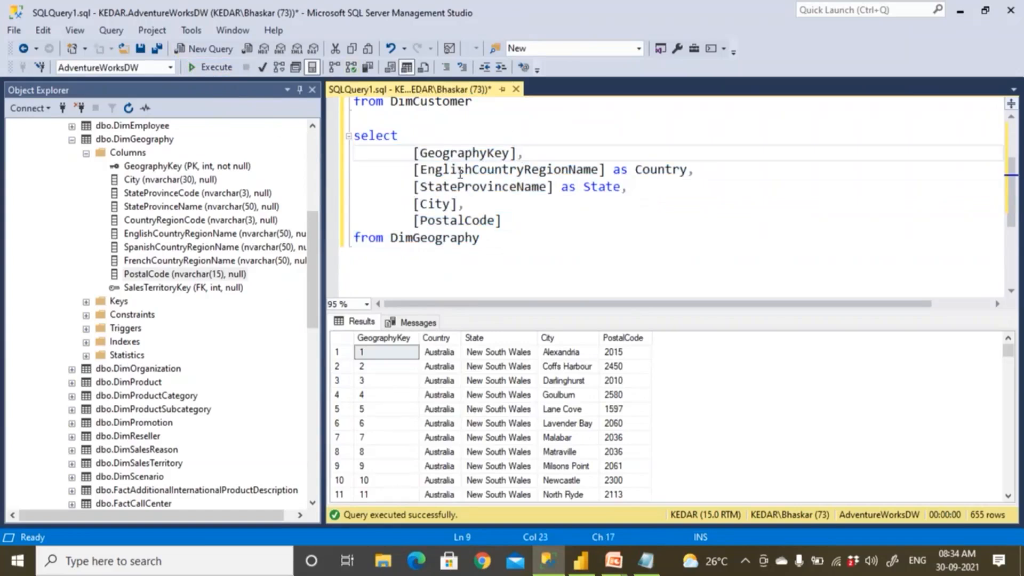
drag(420, 169, 510, 187)
click(436, 338)
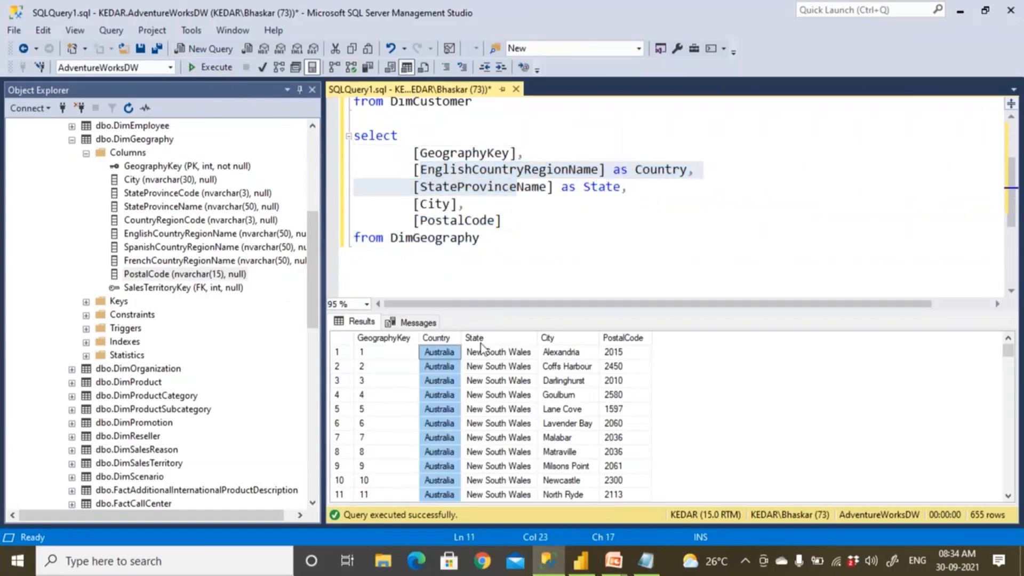
click(475, 337)
click(623, 338)
click(508, 238)
shift+click(336, 142)
shift+click(336, 138)
right_click(382, 155)
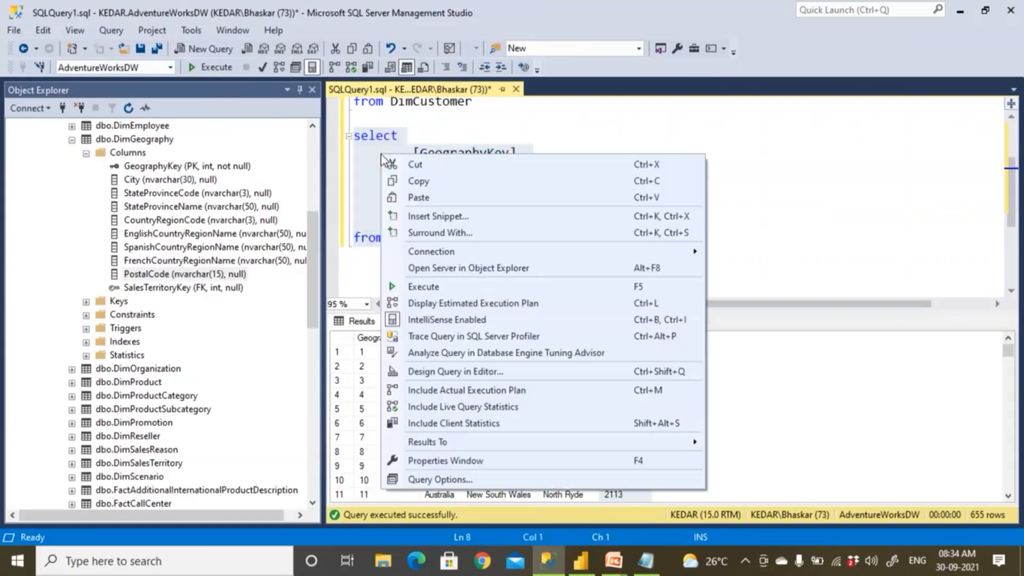
click(406, 181)
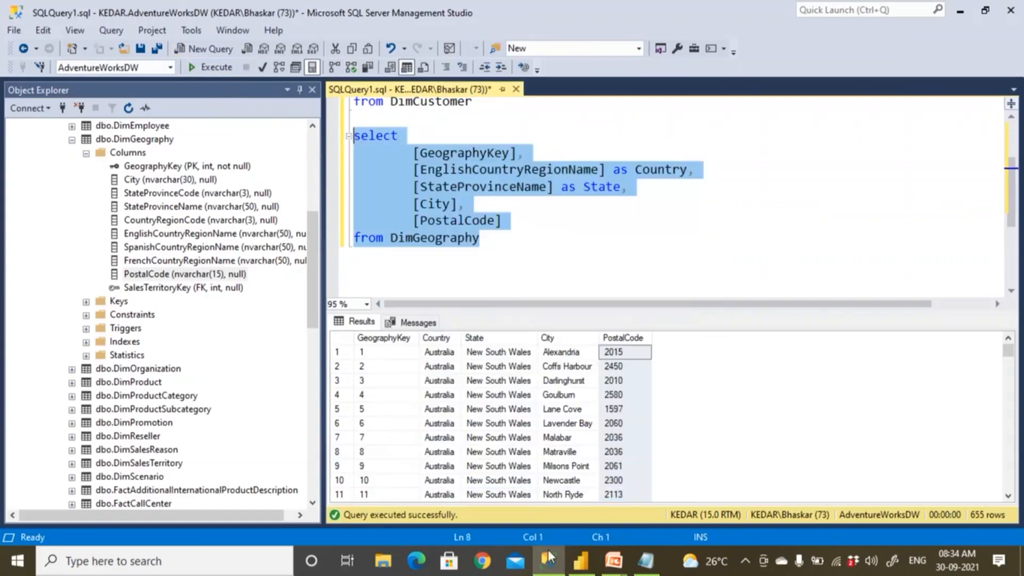
Switch to Power BI Desktop and start a SQL Server database connection with "." as the server
click(580, 560)
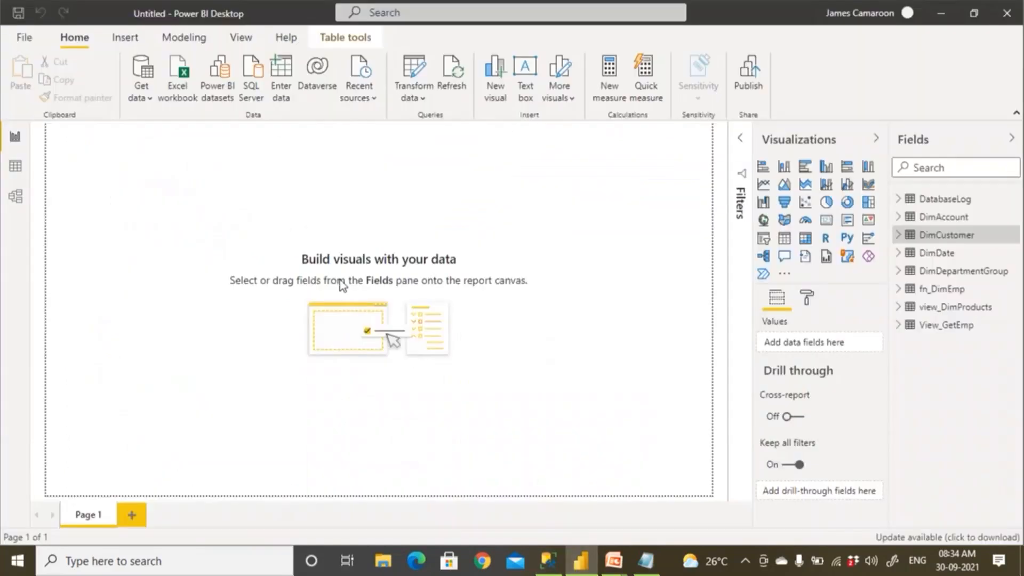
click(148, 97)
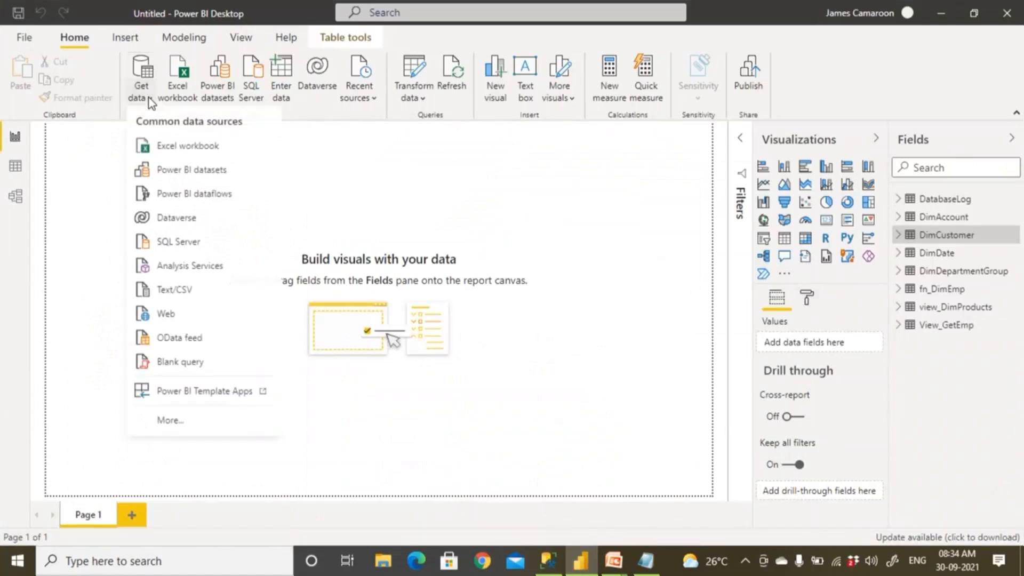
click(182, 243)
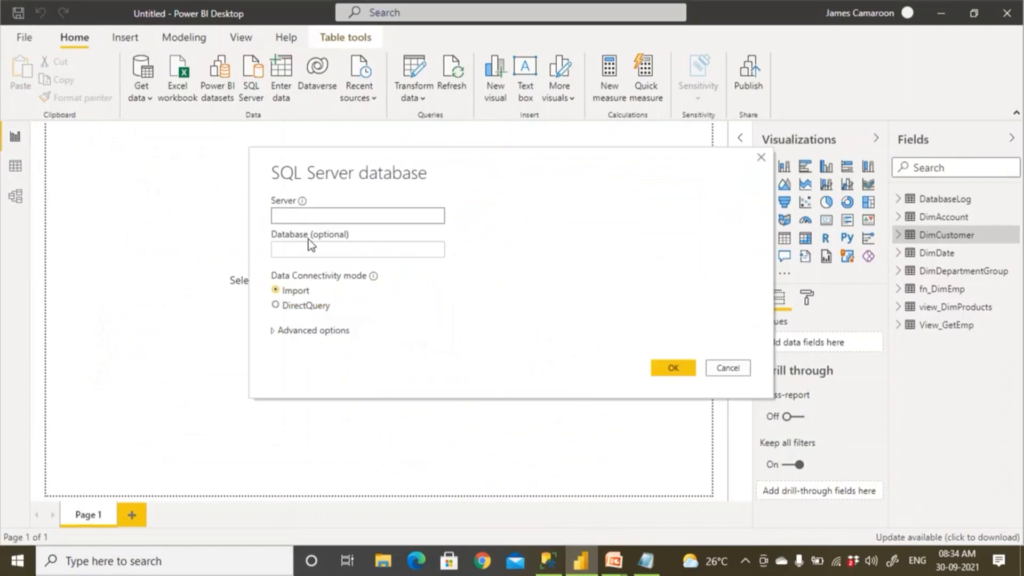
click(303, 247)
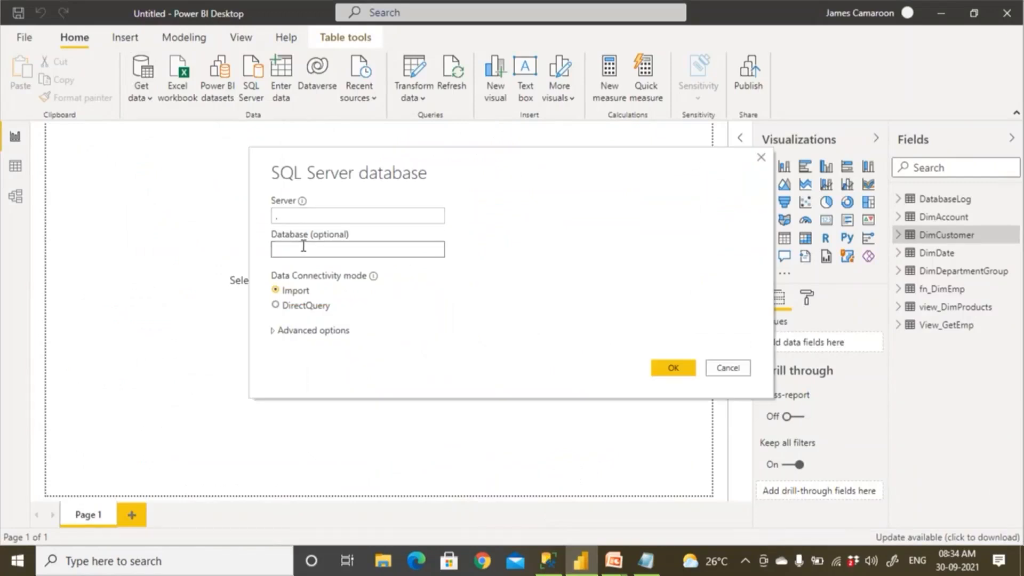
Copy the AdventureWorksDW database name from SQL Server Management Studio and enter it as the connection's database
click(548, 560)
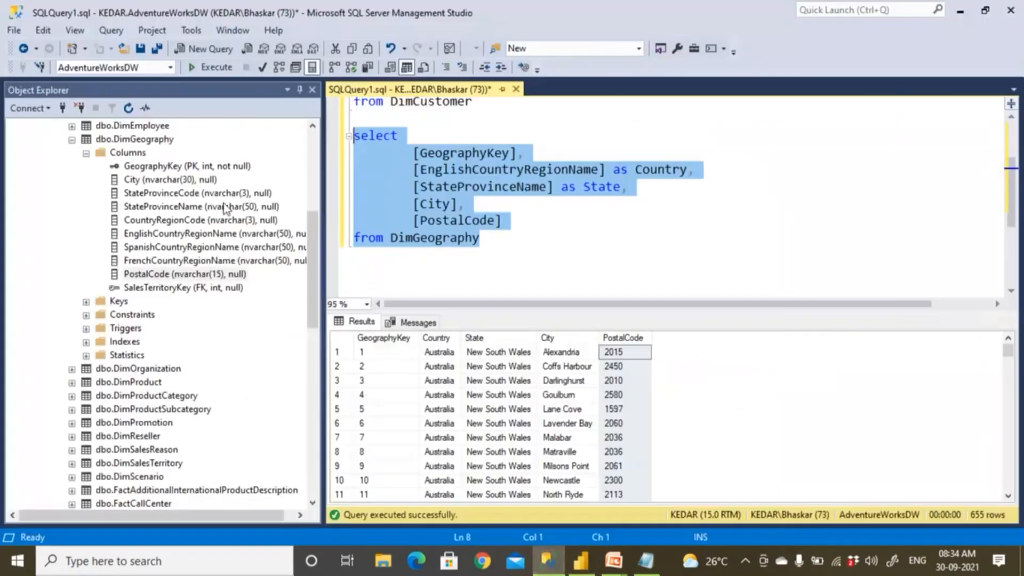
click(443, 151)
scroll(161, 146, up, 7)
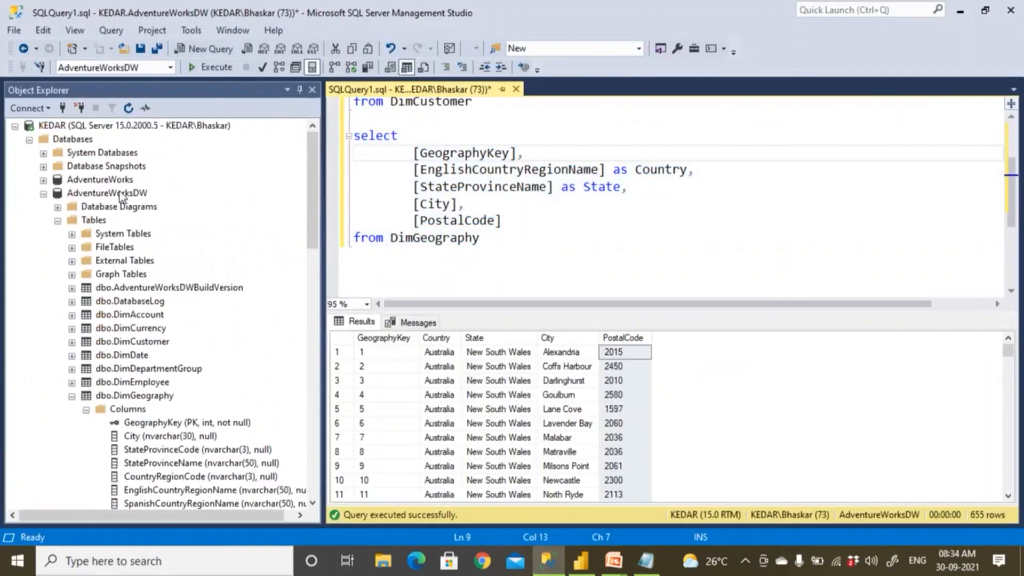
right_click(124, 194)
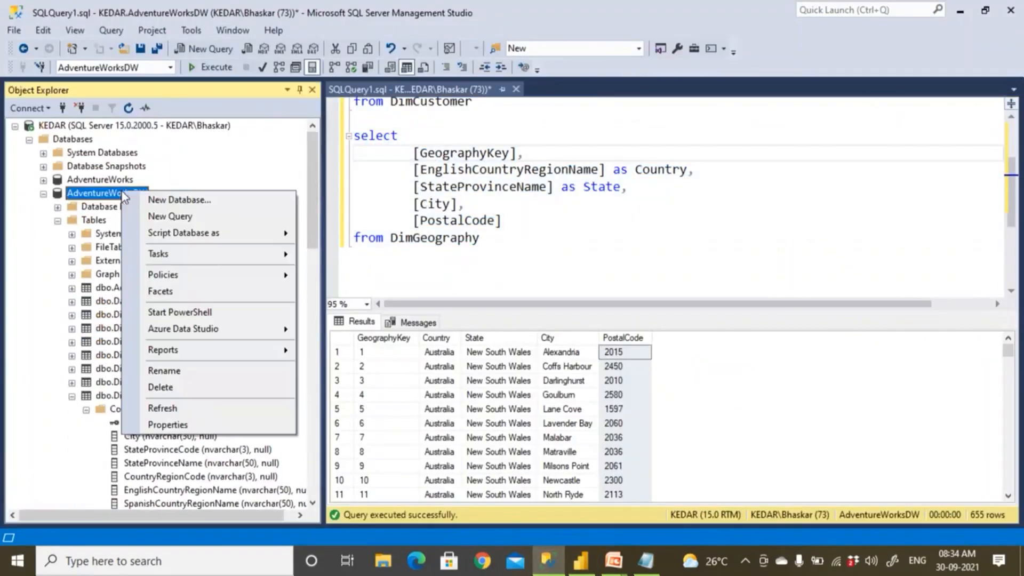
click(188, 367)
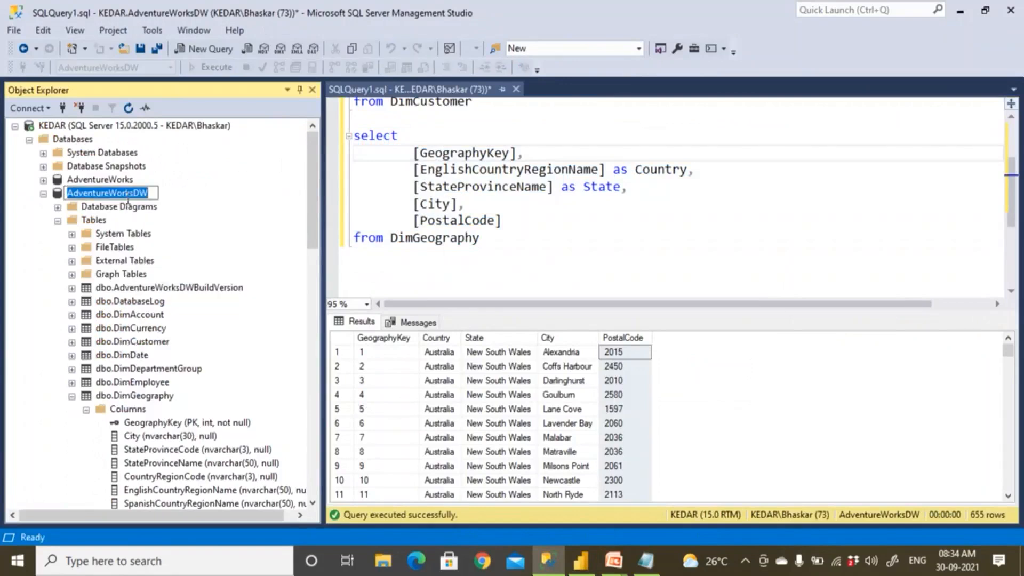
key(ctrl+c)
key(alt+Tab)
key(ctrl+v)
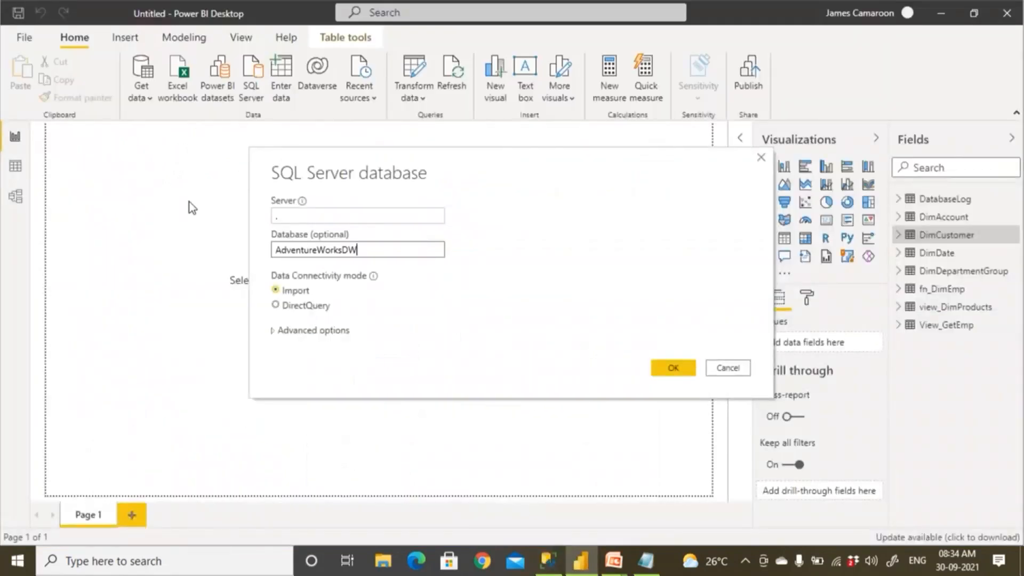
Copy the DimGeography query from SSMS into the connection's advanced SQL statement and load its data
click(273, 331)
click(313, 410)
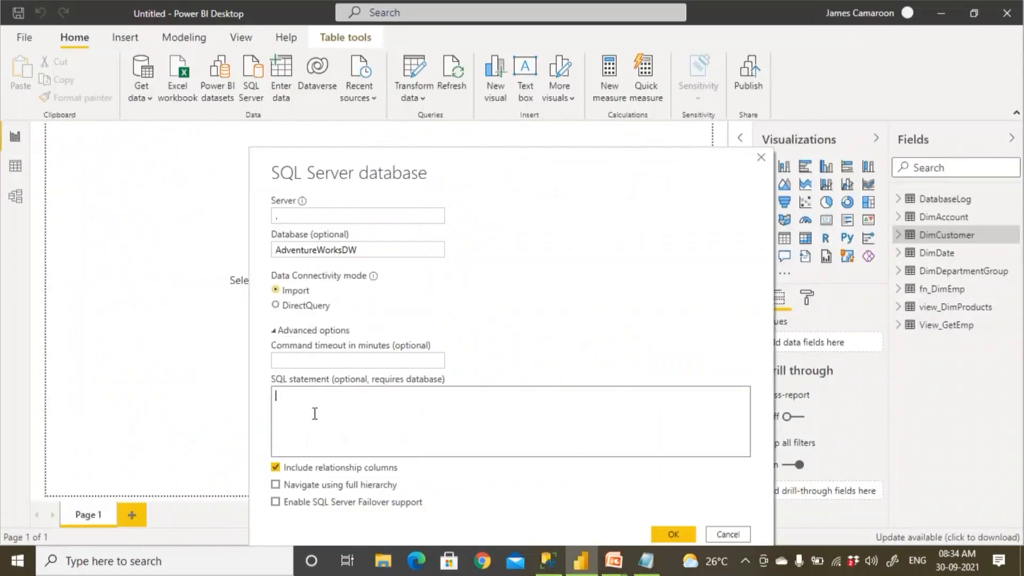
key(alt+Tab)
drag(482, 237, 334, 146)
key(ctrl+c)
key(alt+Tab)
key(ctrl+v)
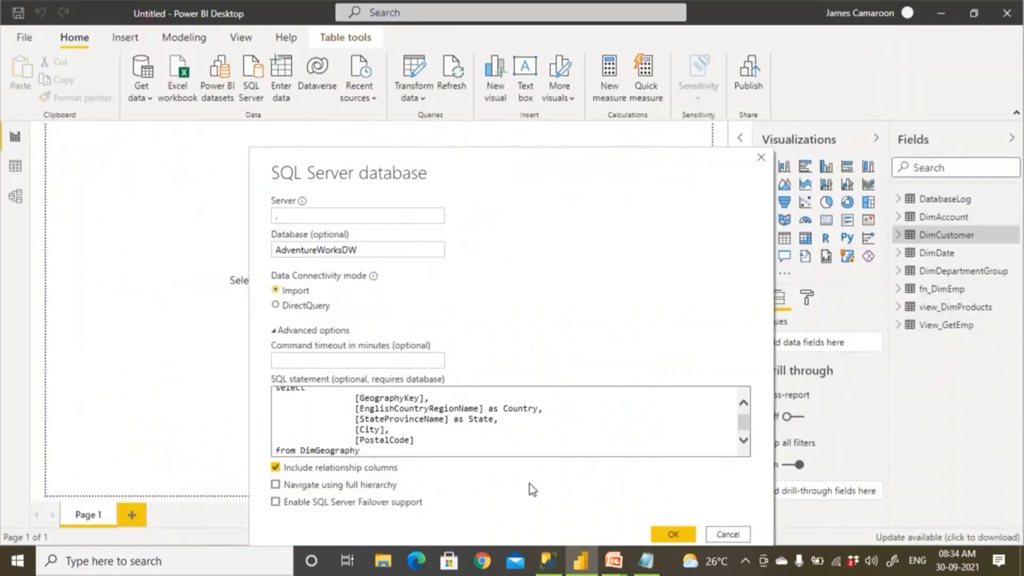
click(668, 534)
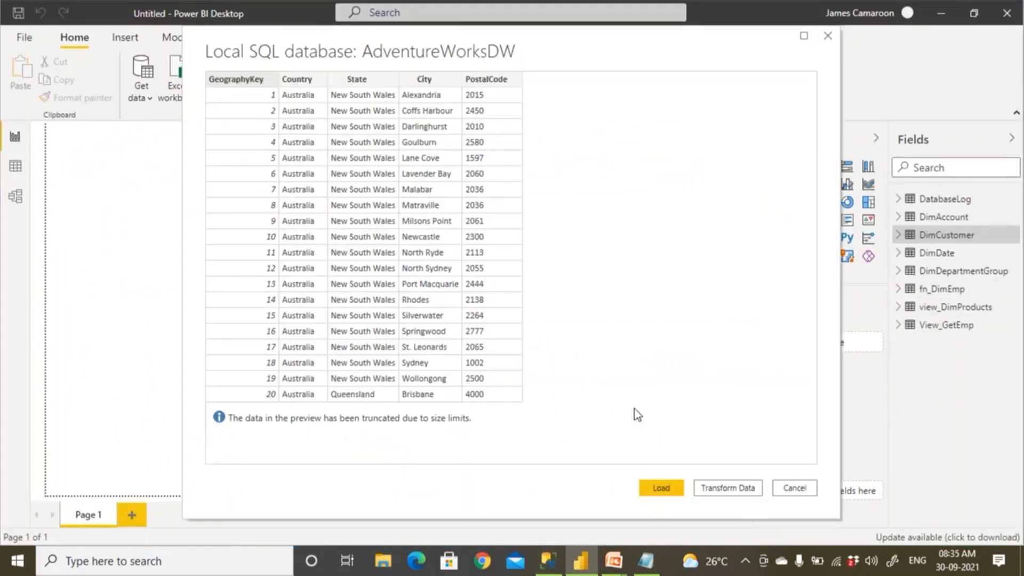
click(661, 487)
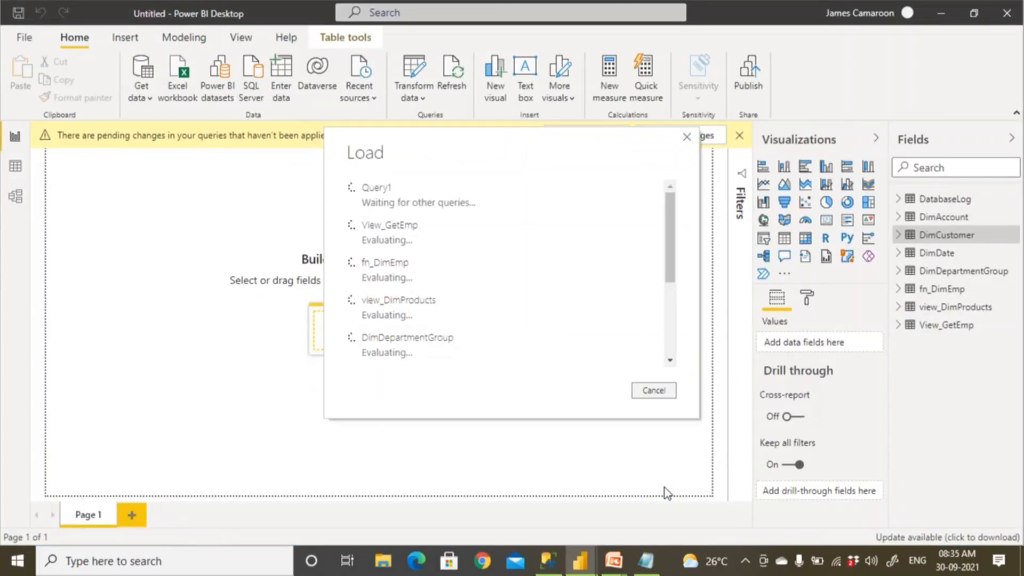
Switch to Notepad and add a "Step2: Query" line below the Step1 section on Table/View/Function
click(647, 557)
drag(476, 452, 489, 452)
drag(550, 454, 692, 453)
drag(84, 452, 155, 453)
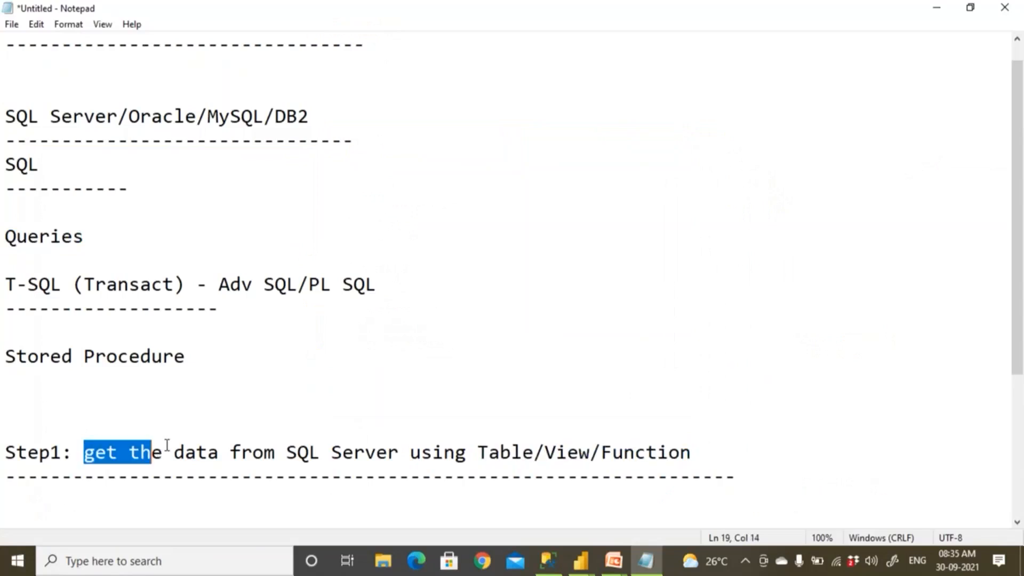
scroll(770, 408, down, 3)
click(758, 266)
key(Return)
key(Return)
text(Step2: U)
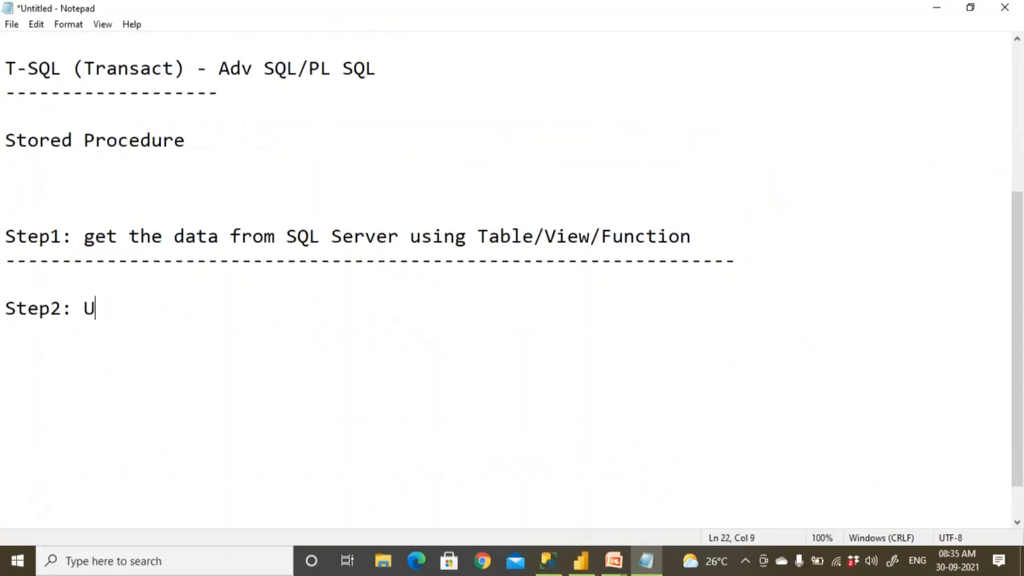
key(BackSpace)
text(Queru)
key(BackSpace)
text(y ()
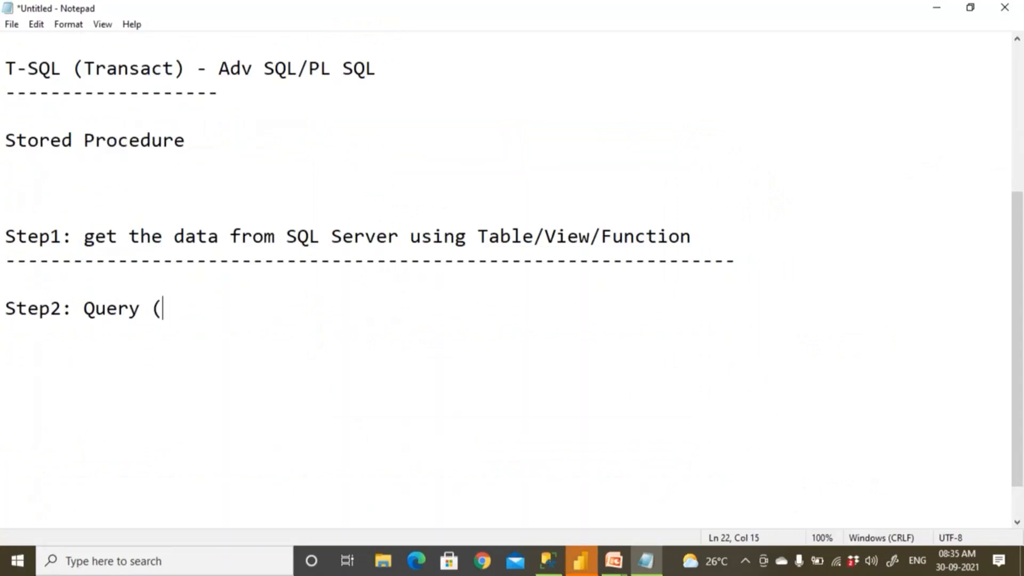
Complete the Step2 line with the bracketed note "(Always single Query)"
text(Always )
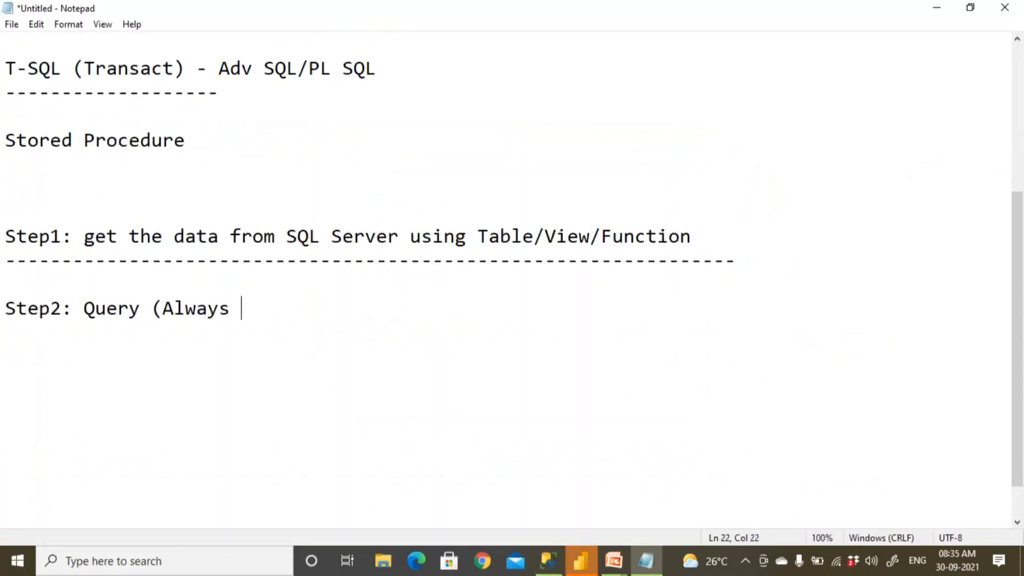
text(singl)
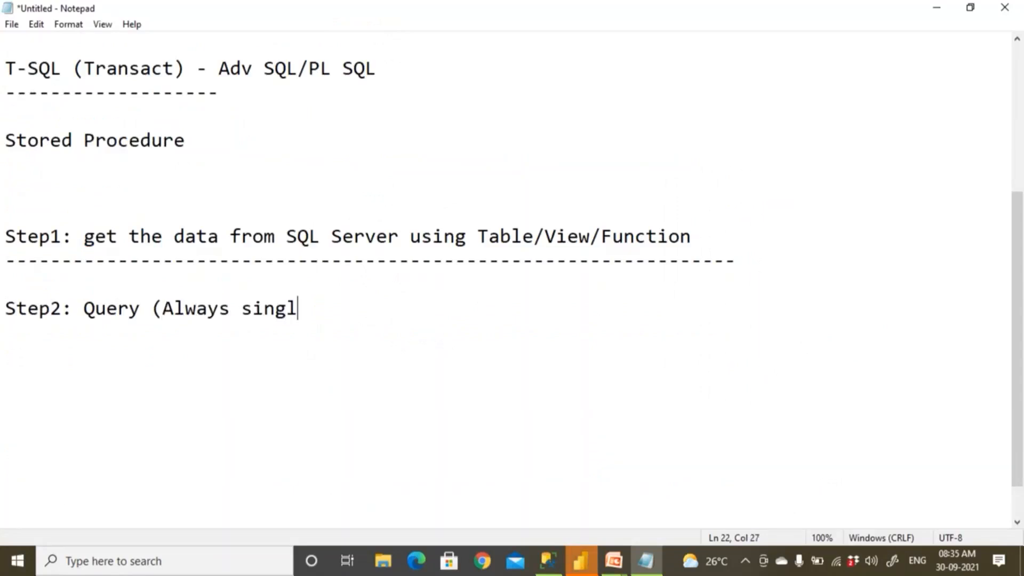
text(e Query)
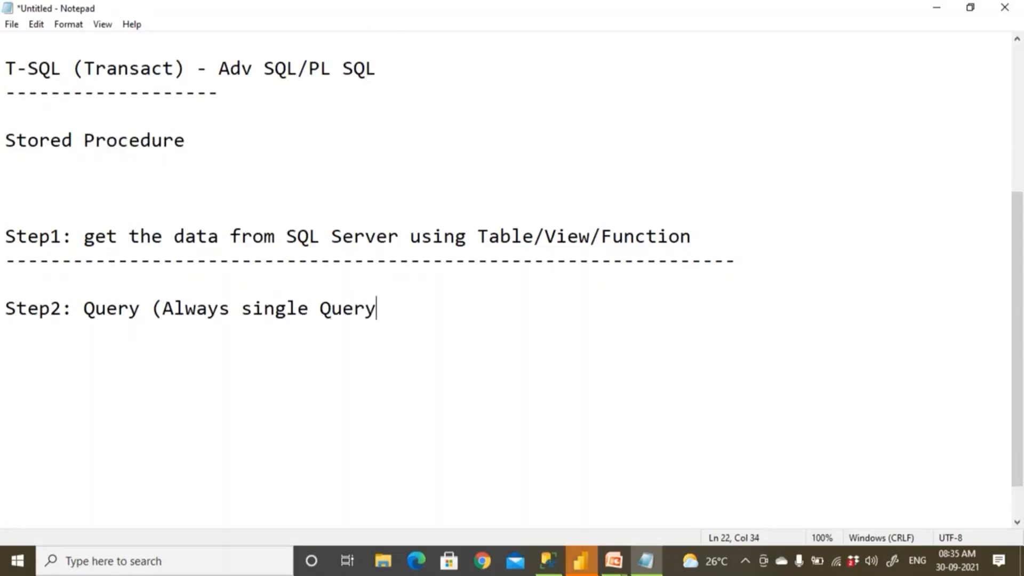
text())
drag(297, 315, 354, 314)
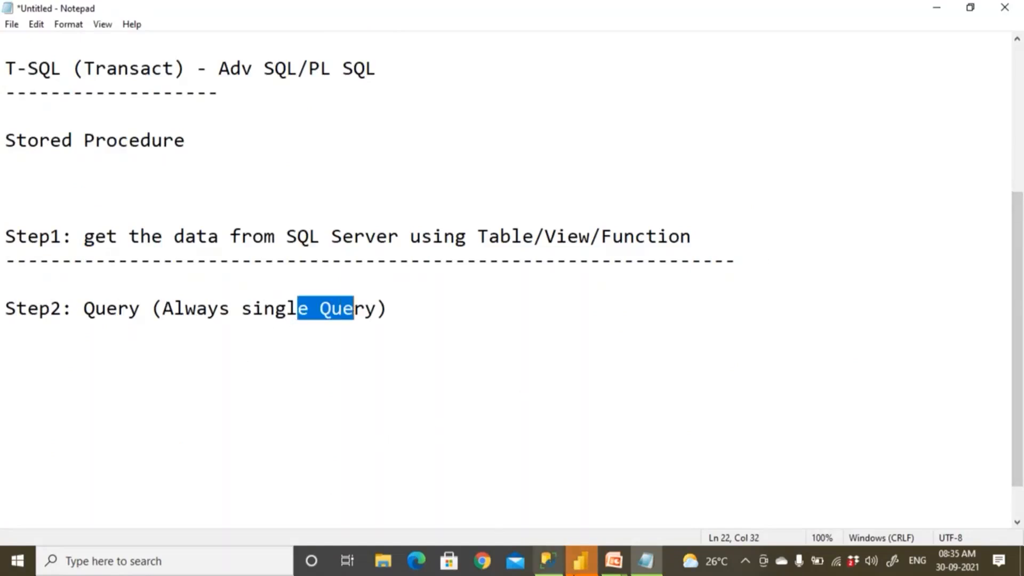
Switch back to Power BI Desktop and rename the Query1 table as DimGeography
click(578, 564)
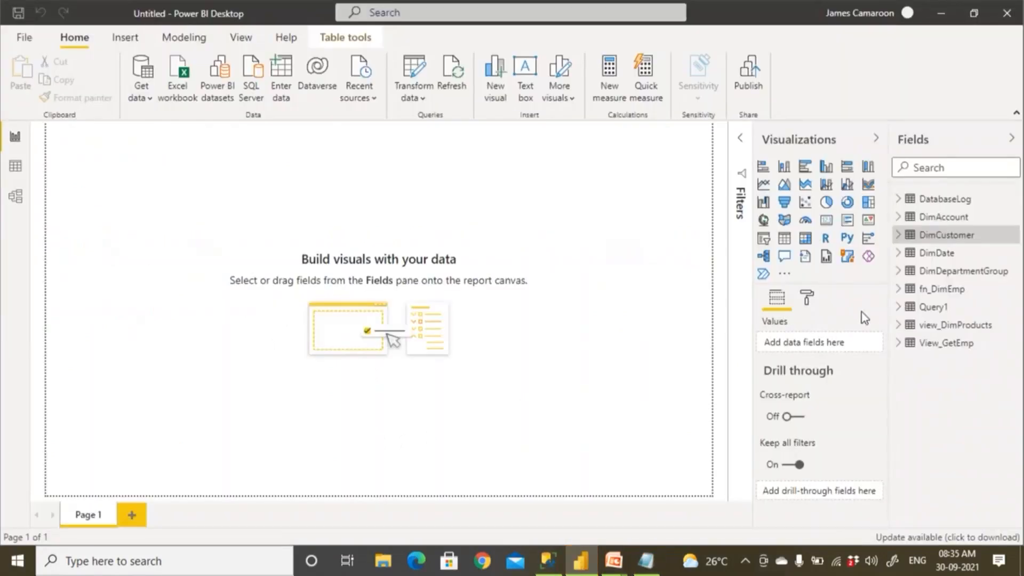
click(939, 312)
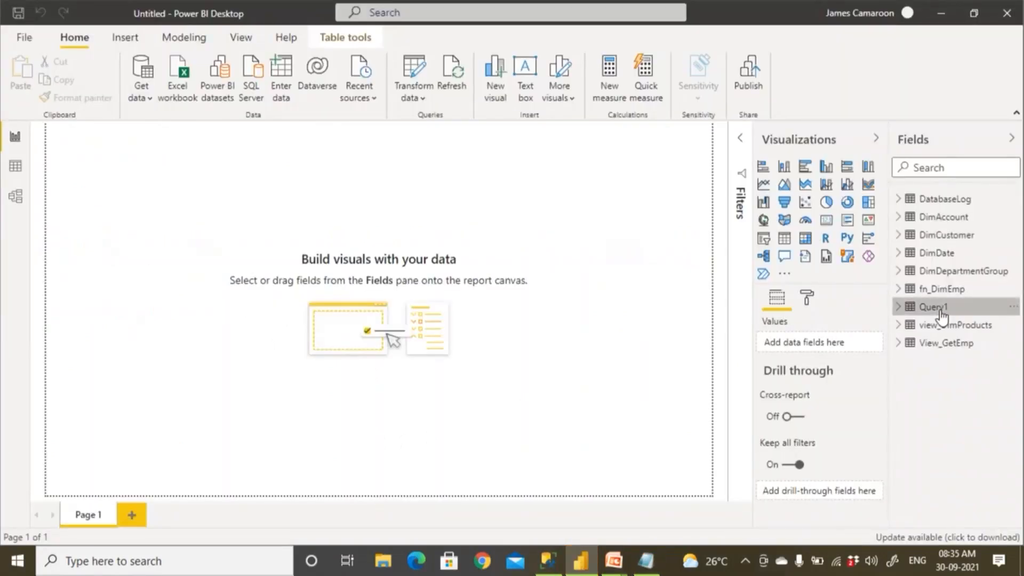
right_click(941, 315)
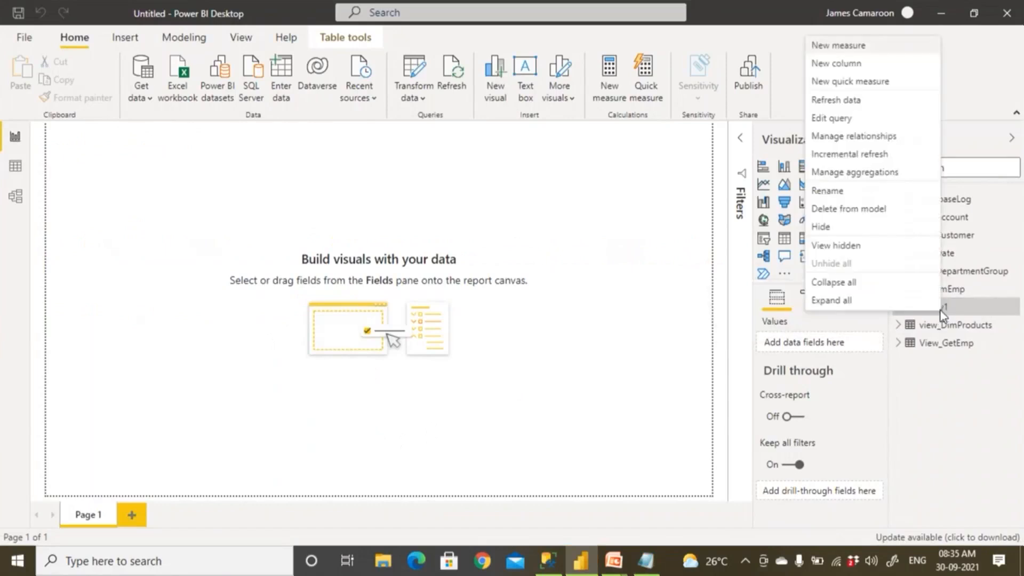
click(839, 193)
text(DimCus)
key(BackSpace)
key(BackSpace)
key(BackSpace)
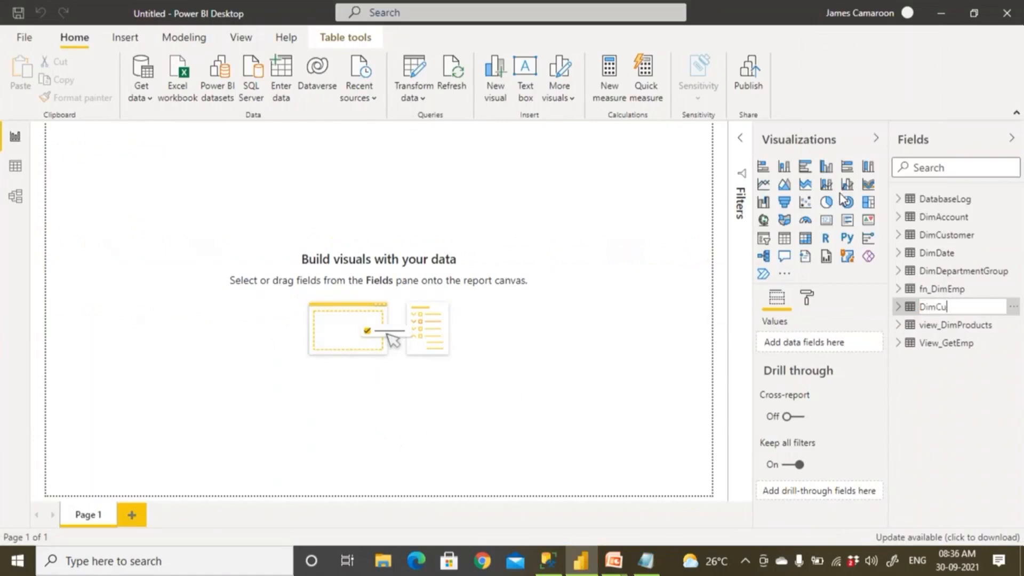
text(Geogra)
text(pgy)
key(BackSpace)
text(ph)
key(Return)
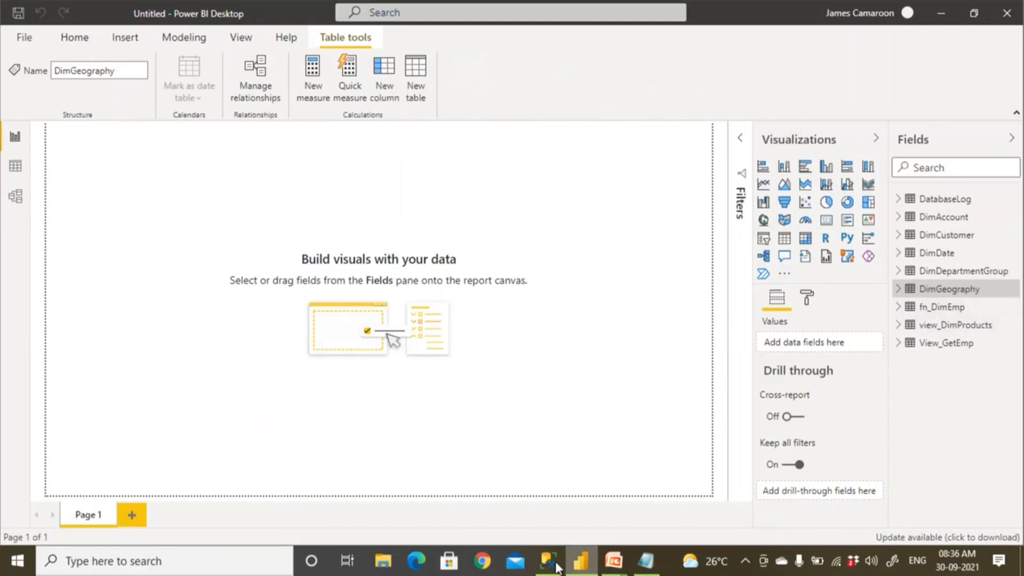
Switch to the PowerPoint slide show, go to the Agenda slide and return to editing view there
click(555, 563)
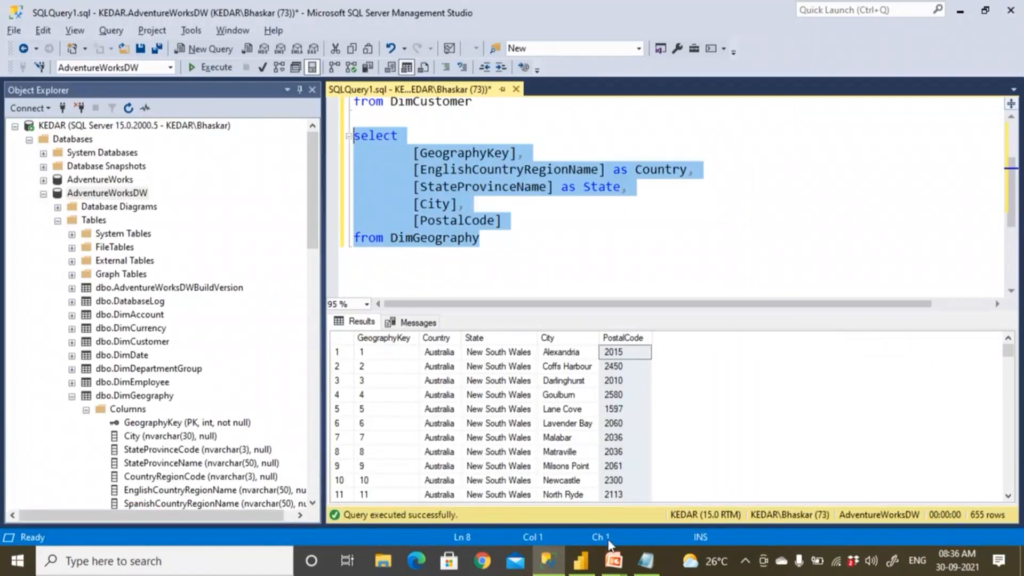
click(613, 560)
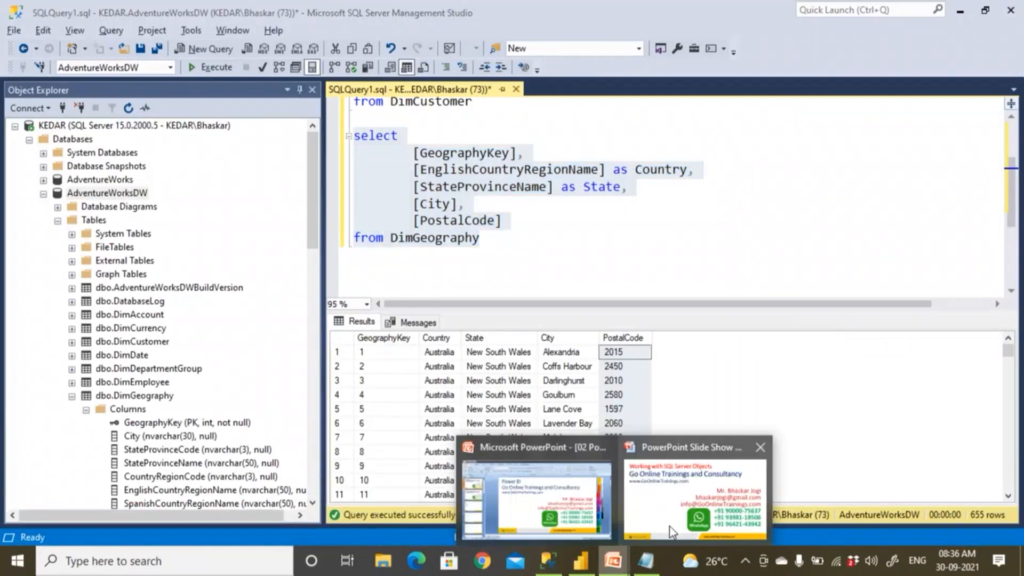
click(669, 527)
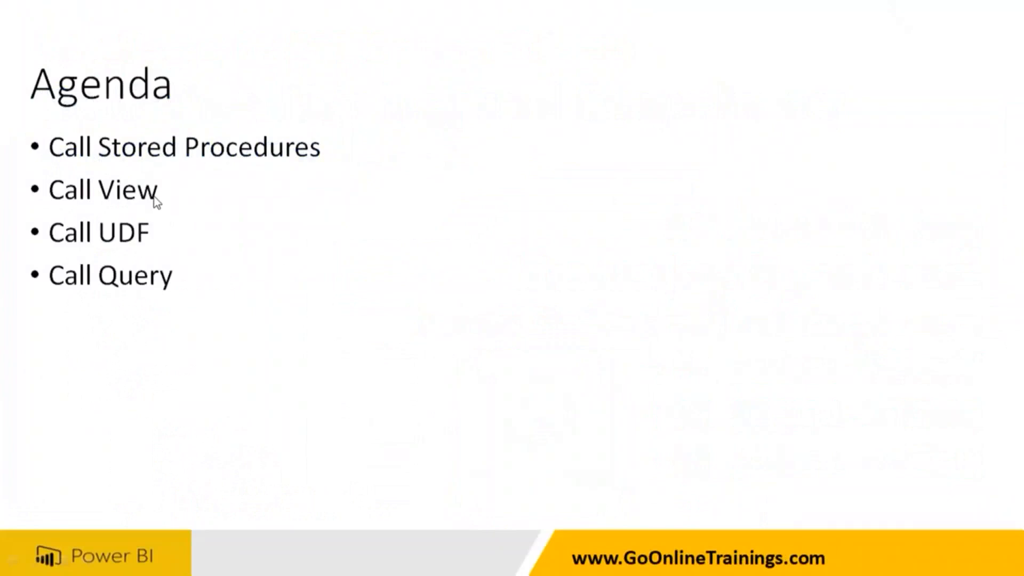
key(Escape)
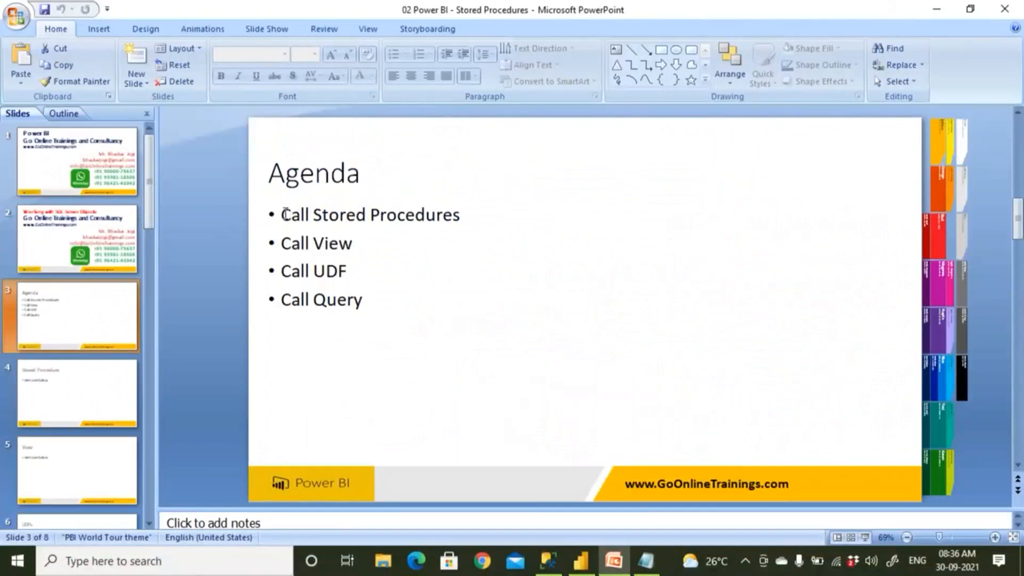
Insert the bullets "Tables" and "Queries" above "Call Stored Procedures" on the Agenda slide, followed by a new bullet
click(285, 214)
key(Return)
text(Tables)
key(Return)
text(Queries)
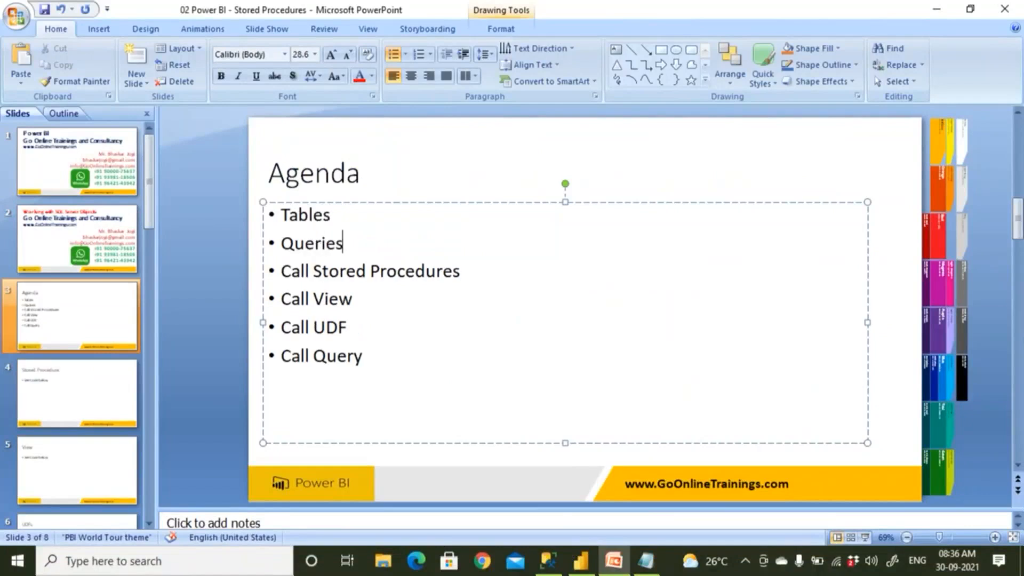
key(Return)
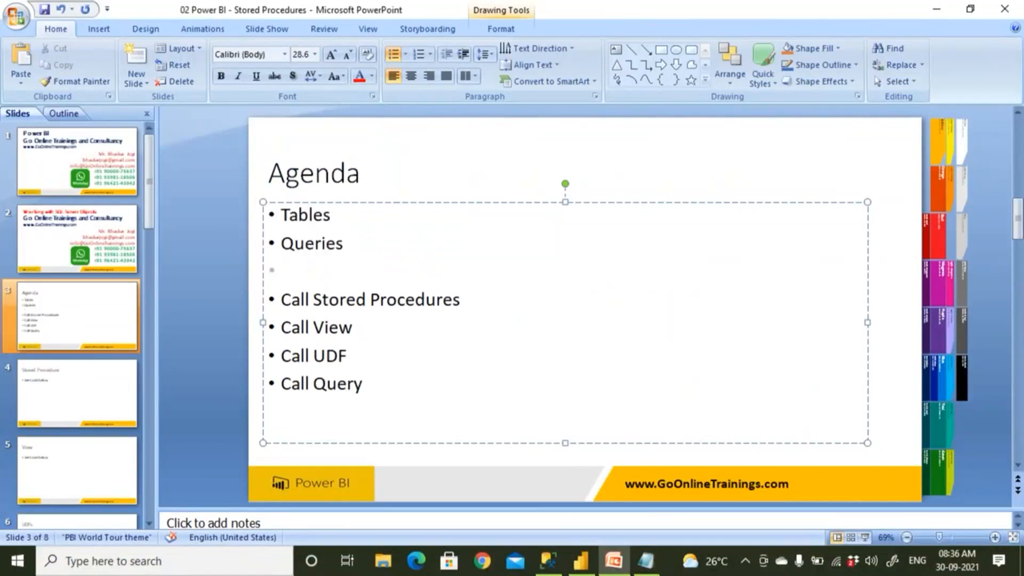